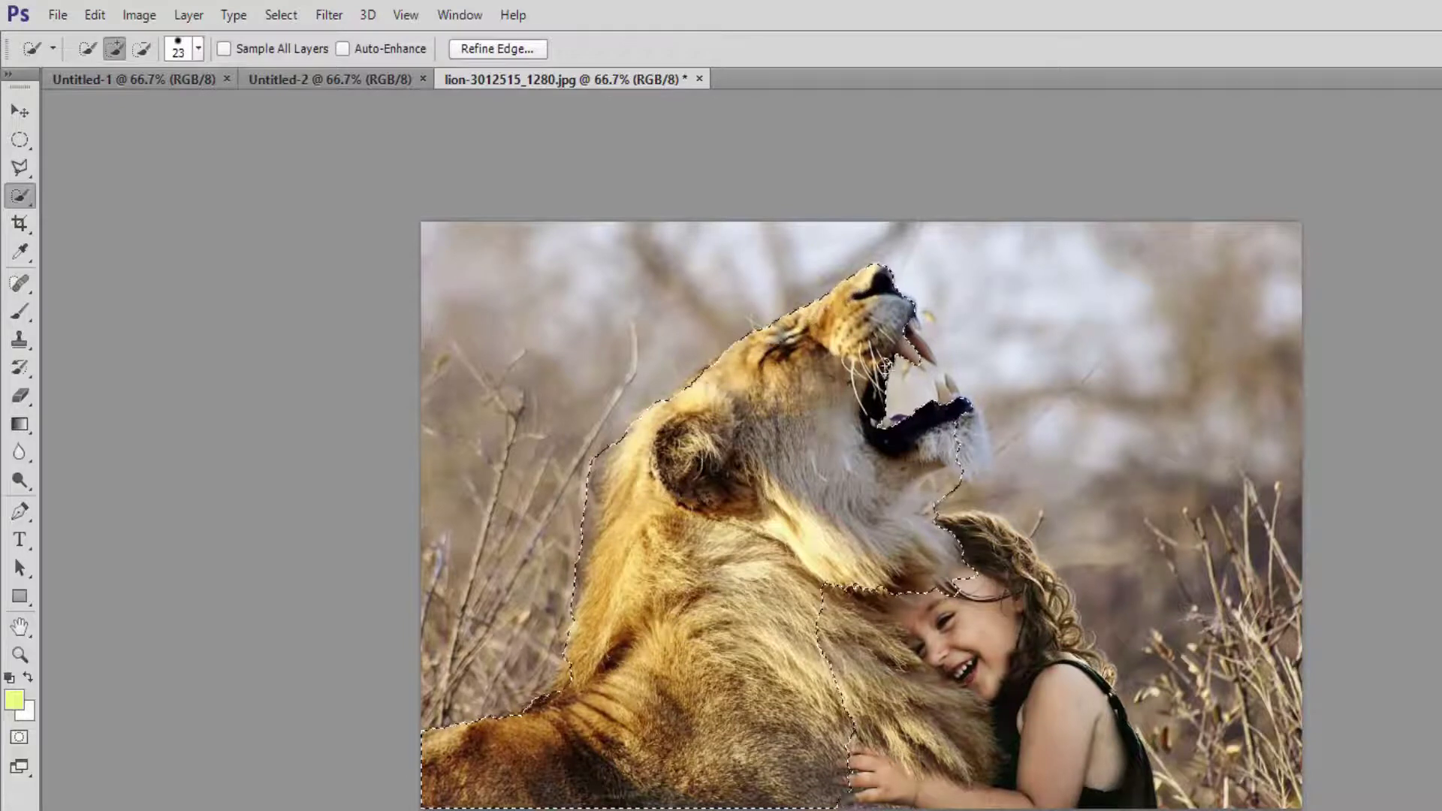
Step: Set the Quick Selection brush size to 12 px and add the lion's teeth to the selection
click(114, 49)
click(197, 49)
drag(120, 110, 88, 113)
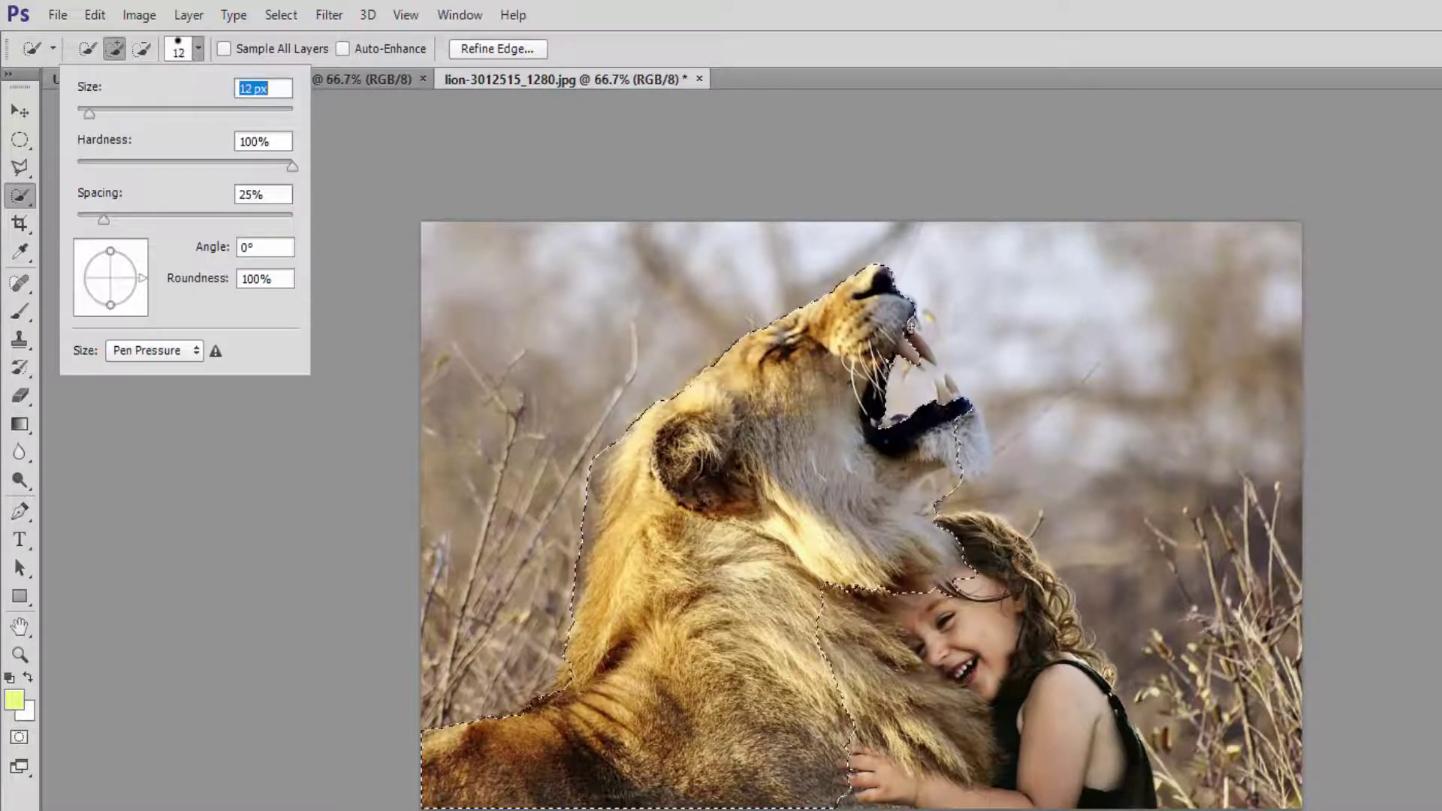
drag(912, 340, 926, 356)
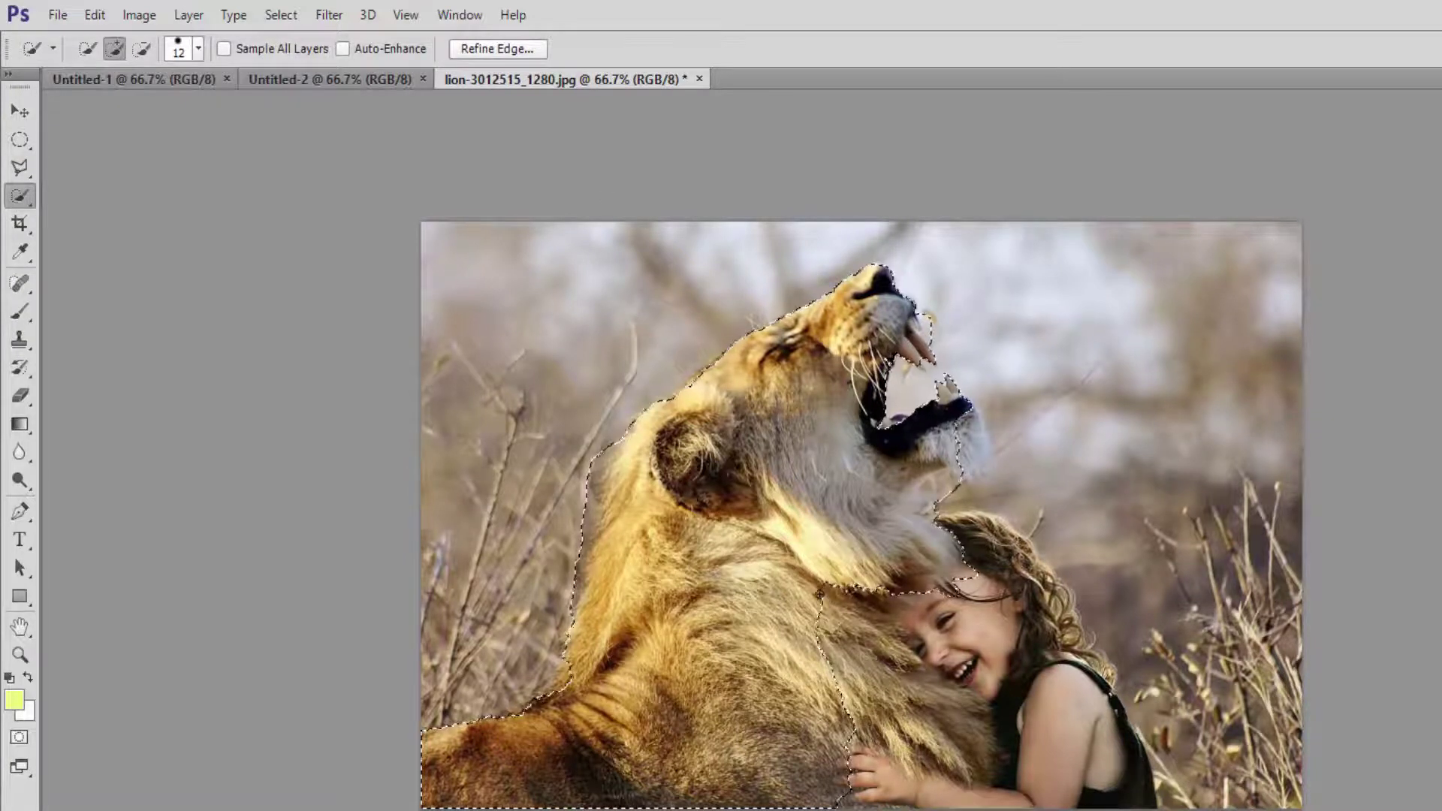
Step: Extend the selection over the lion's chest fur beside the girl and subtract the girl's face and hair from it
mouse_move(821, 594)
mouse_down()
mouse_move(958, 752)
mouse_move(1011, 692)
mouse_up()
click(140, 51)
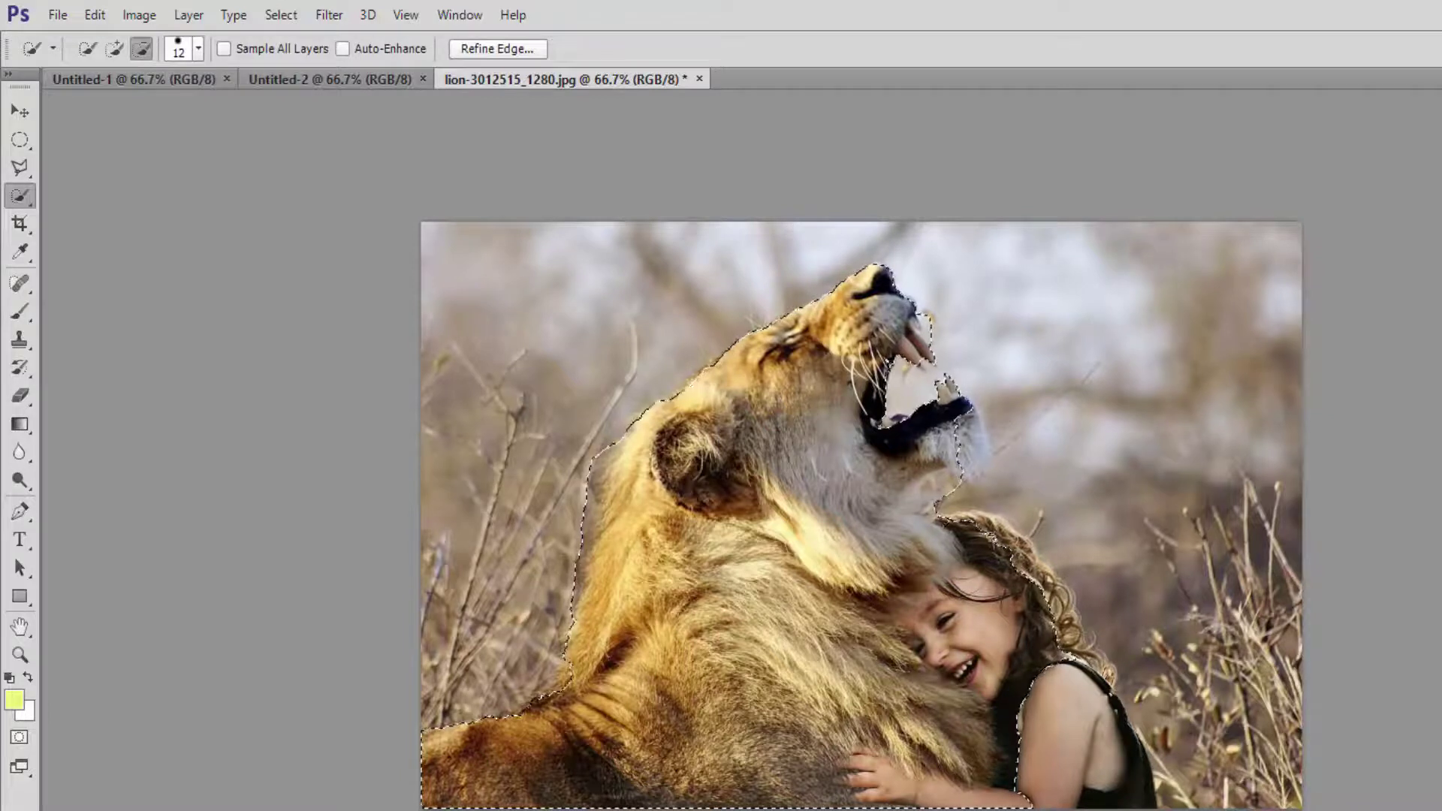
mouse_move(992, 538)
mouse_down()
mouse_move(1030, 601)
mouse_move(976, 653)
mouse_move(1008, 709)
mouse_up()
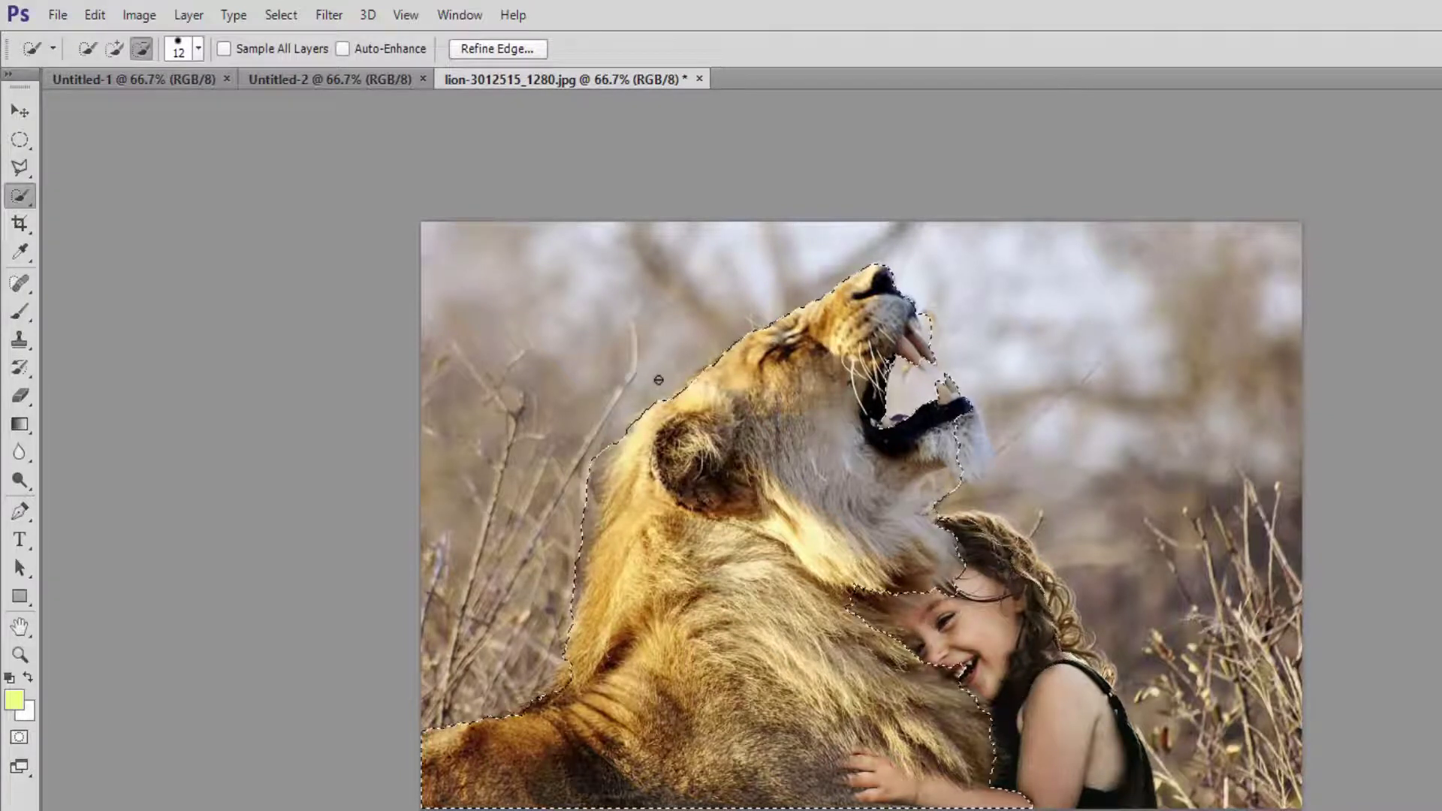
Step: Add the lion's chin and the fur beside the girl's forehead to the selection, and subtract the girl's hand and arm
click(115, 49)
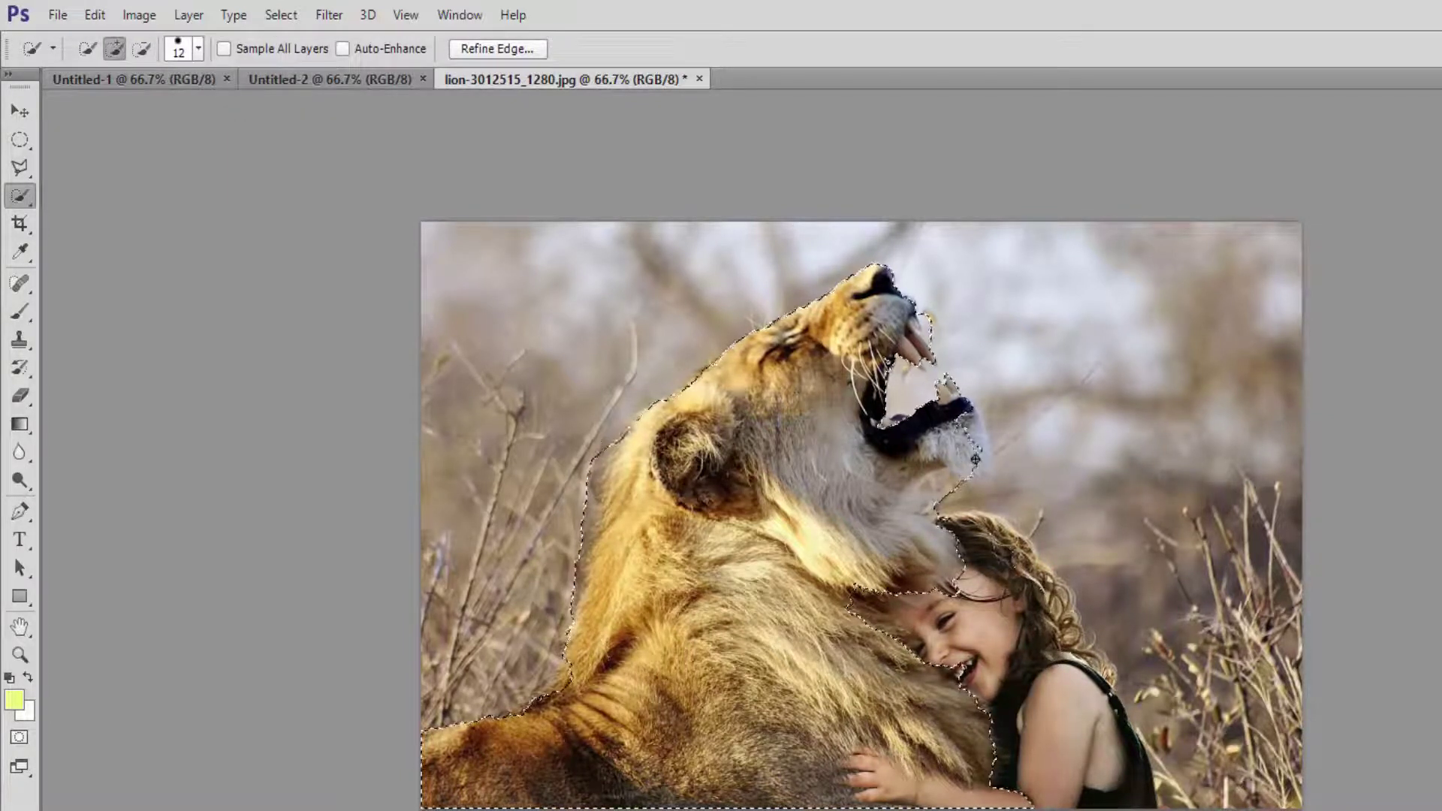
click(893, 632)
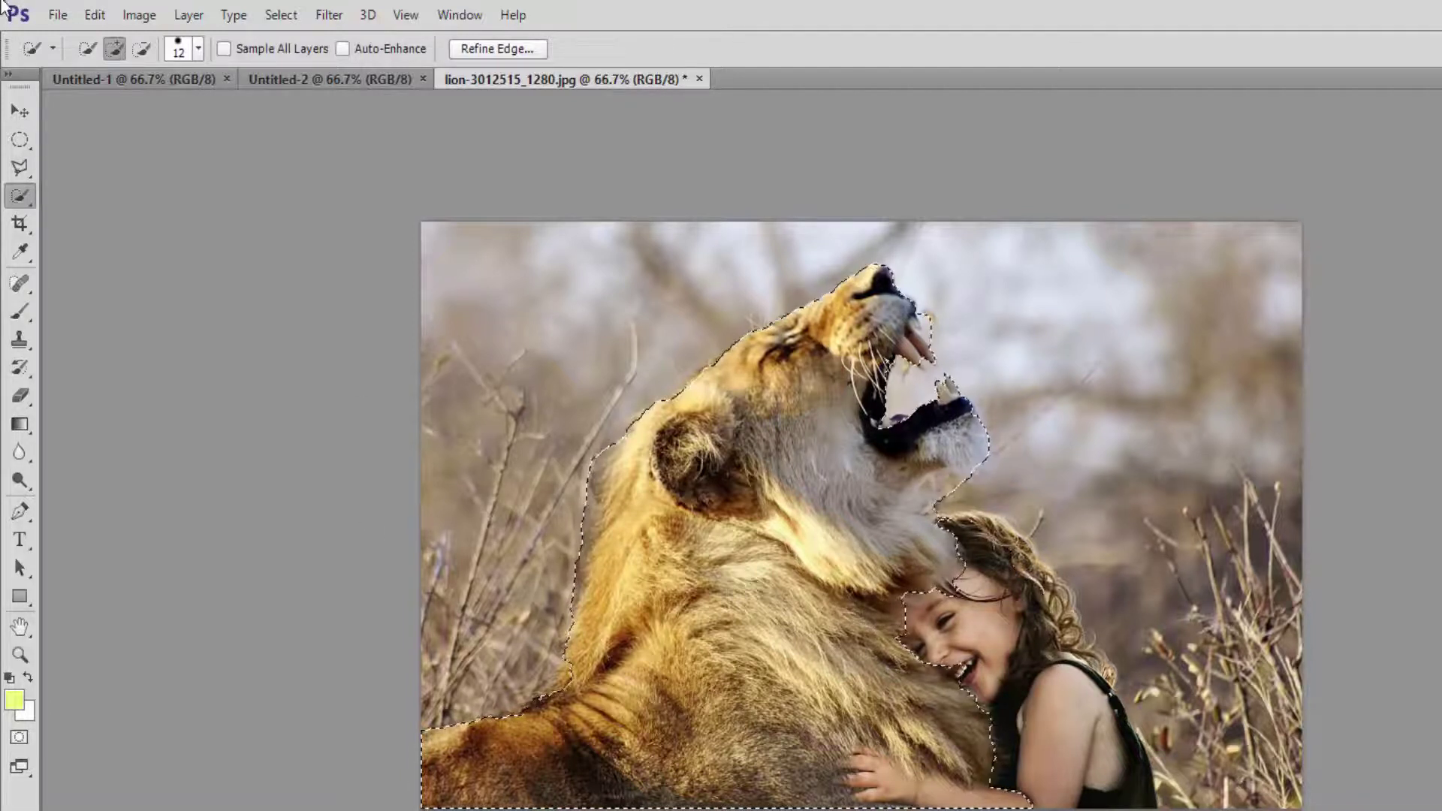
click(141, 49)
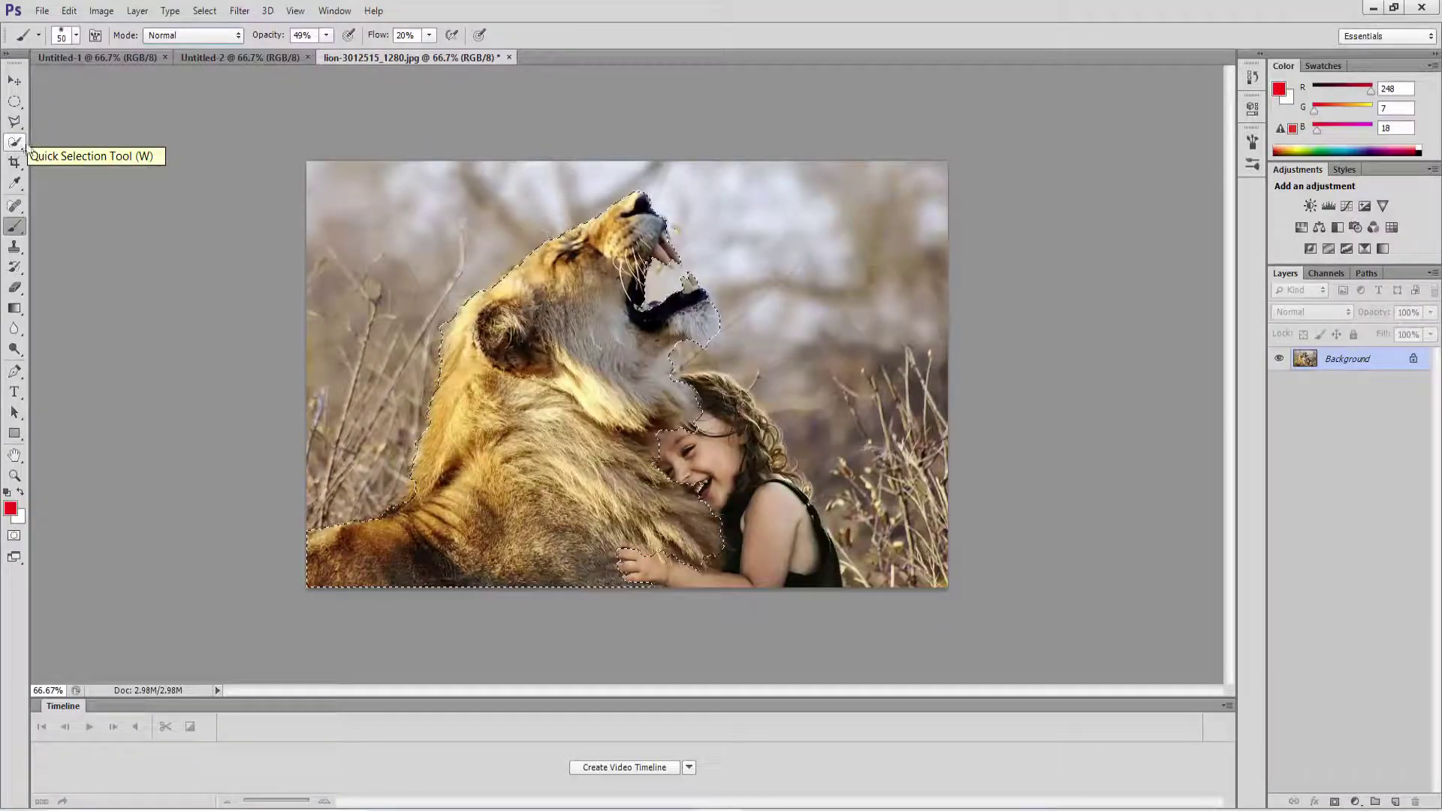
Step: Refine the edge of the lion selection by brushing with size 35 along the mane, back, chin and the fur near the girl
click(23, 143)
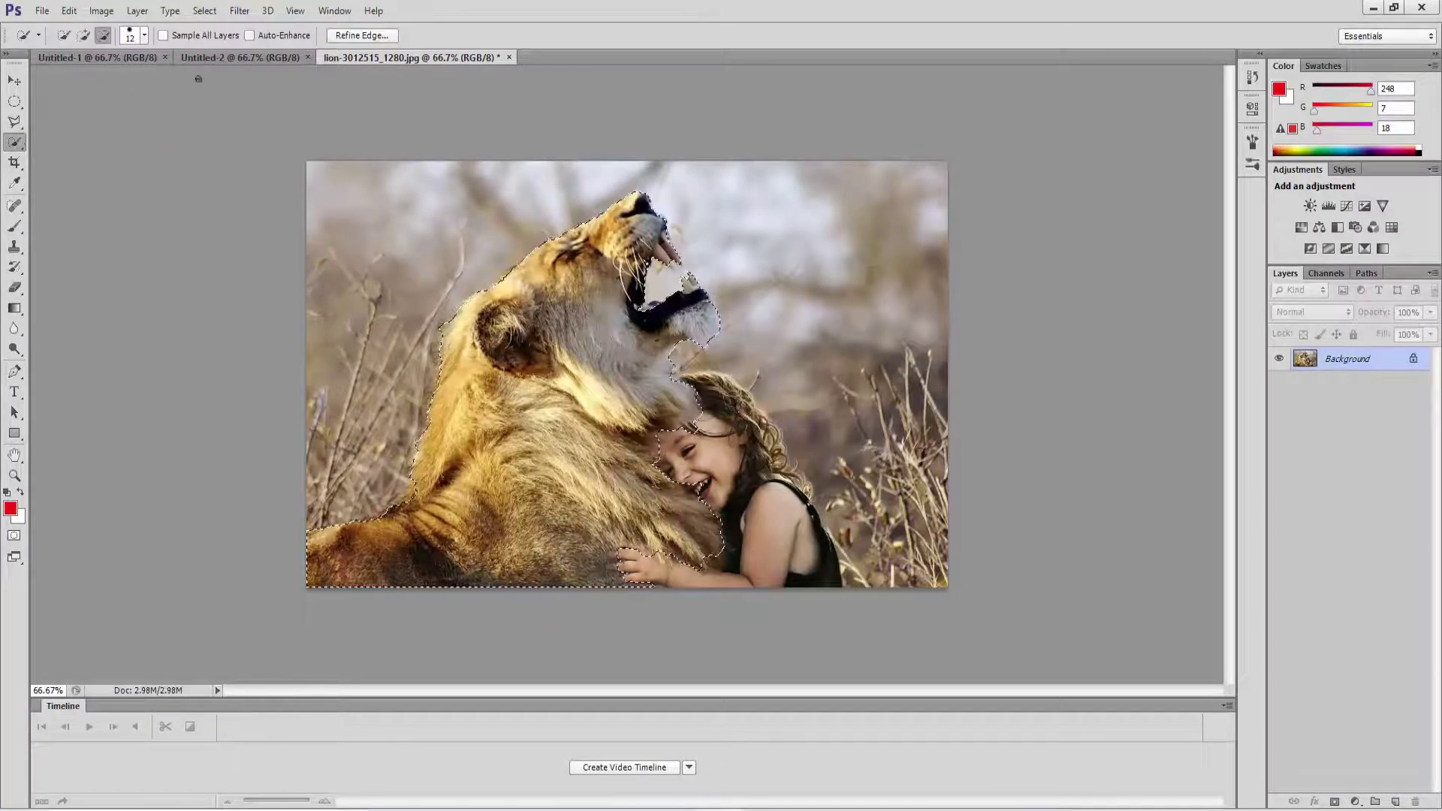
click(342, 35)
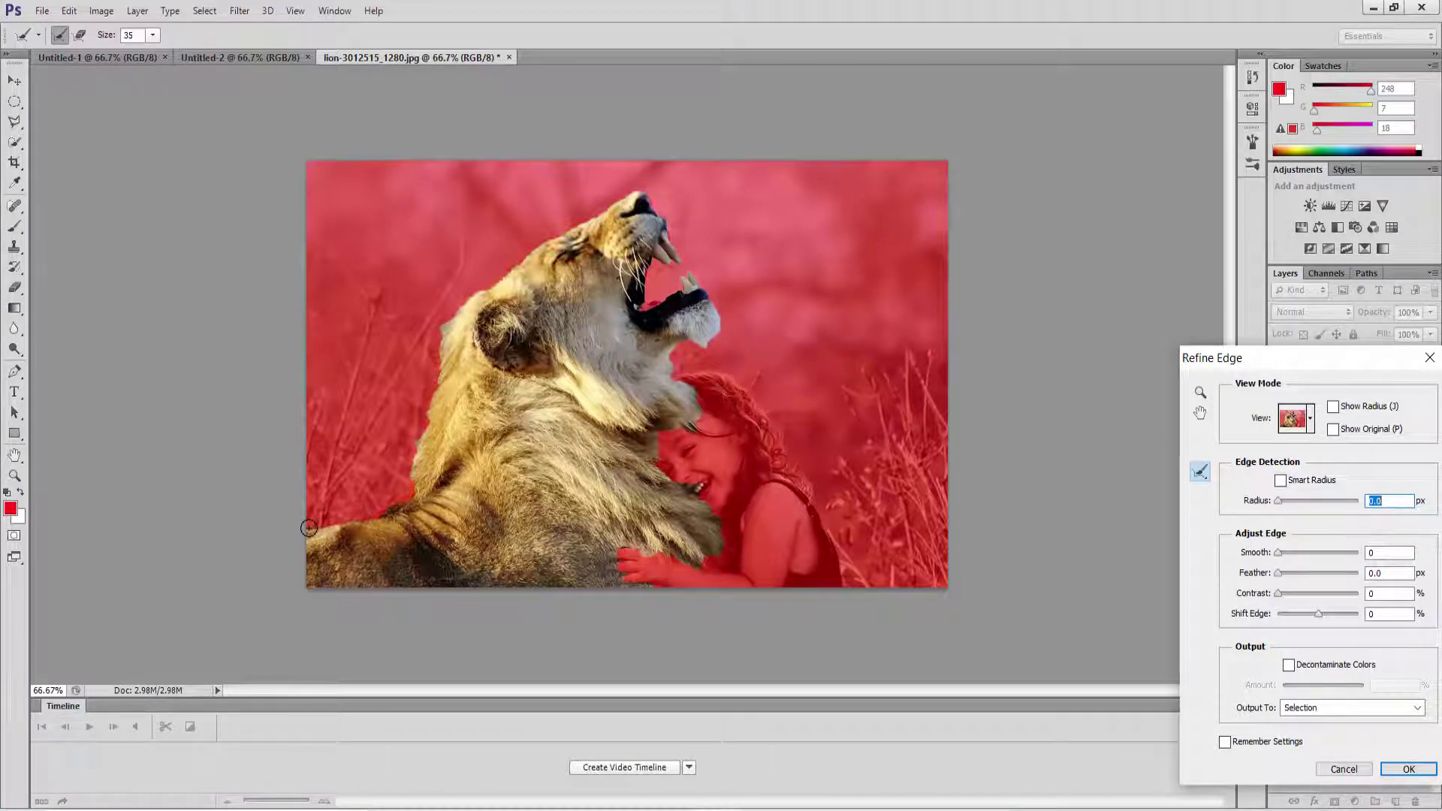
key(ctrl+plus)
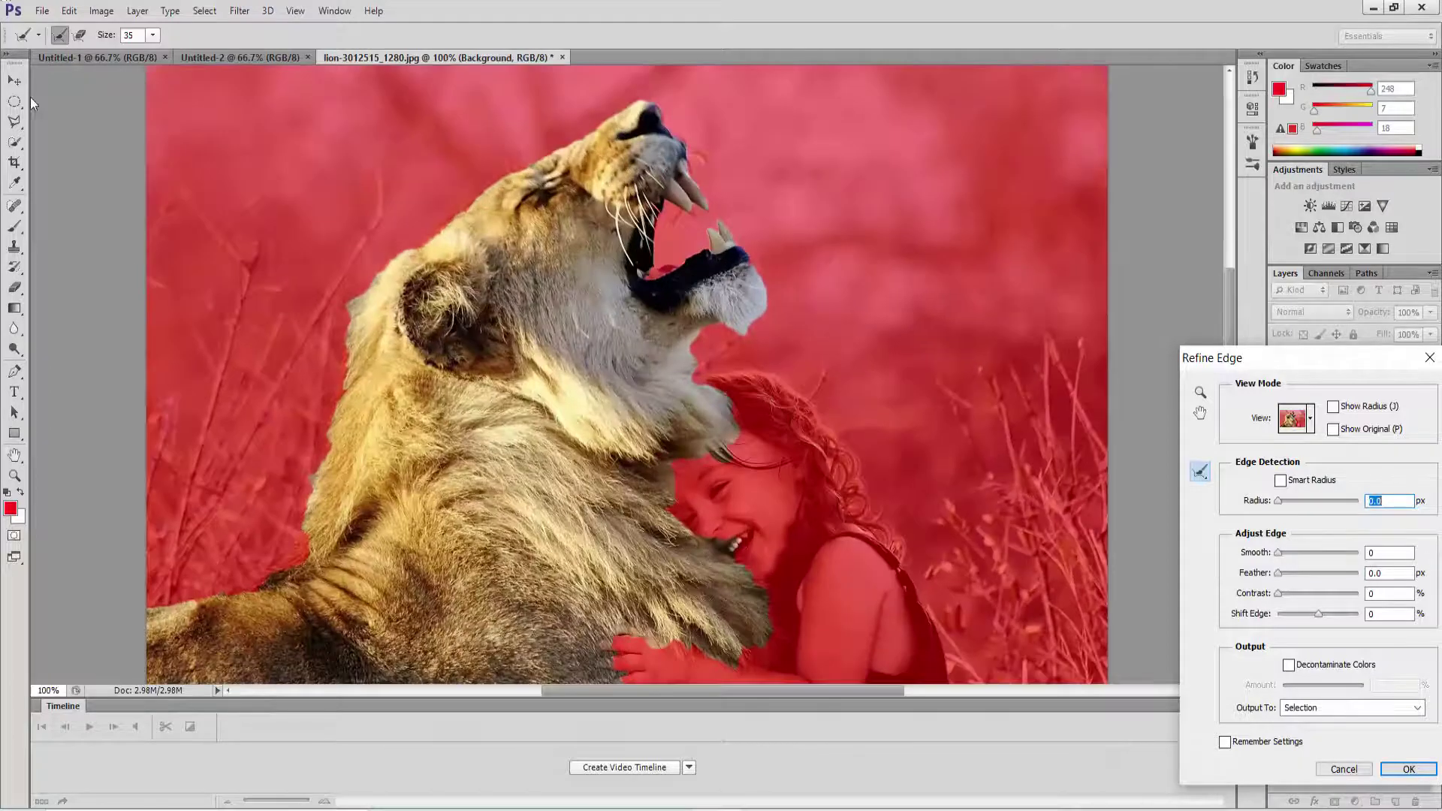
click(148, 34)
mouse_move(343, 411)
mouse_down()
mouse_move(310, 538)
mouse_move(266, 601)
mouse_move(151, 611)
mouse_move(315, 546)
mouse_move(322, 526)
mouse_up()
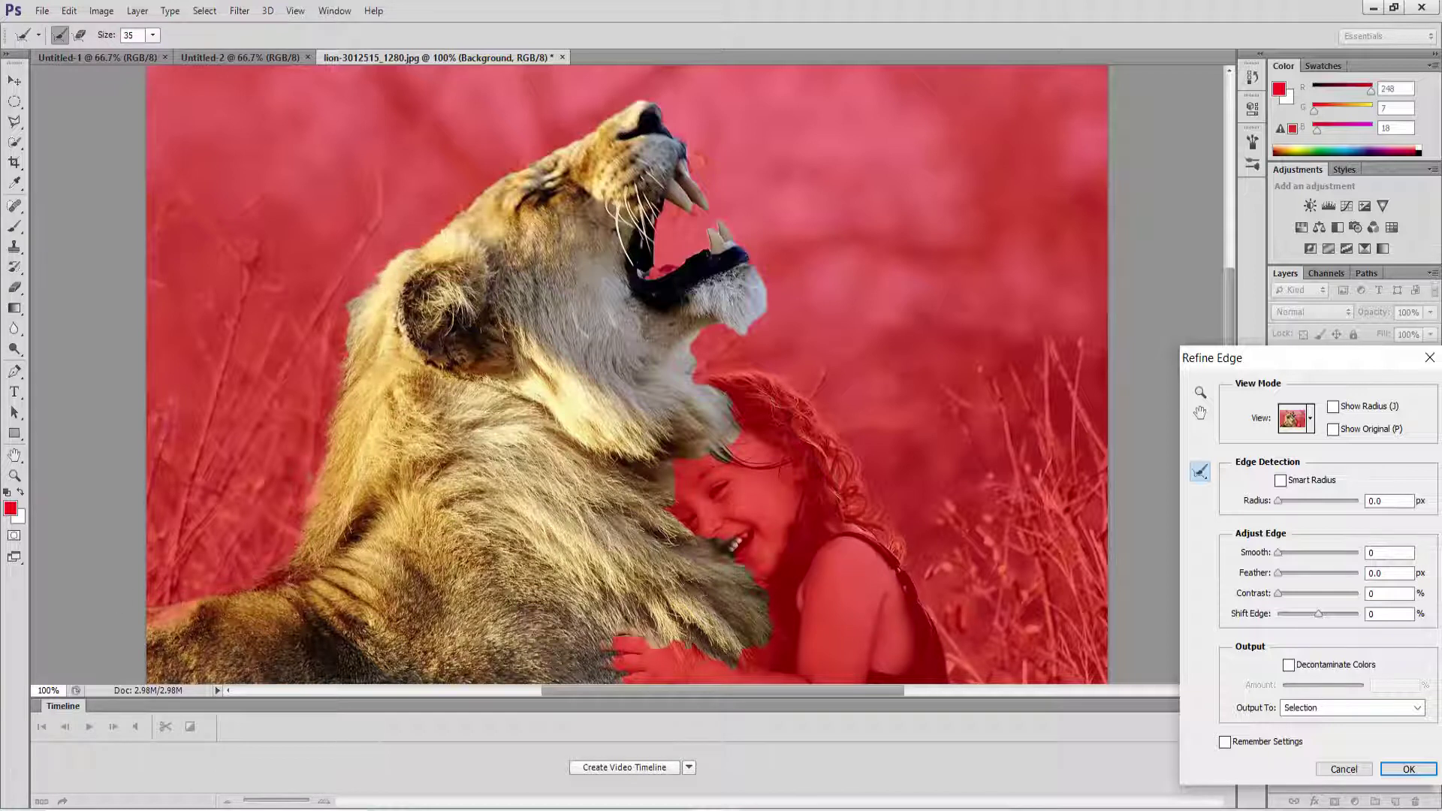
mouse_move(419, 243)
mouse_down()
mouse_move(647, 105)
mouse_move(685, 154)
mouse_move(664, 237)
mouse_move(725, 318)
mouse_move(692, 361)
mouse_move(733, 421)
mouse_move(671, 475)
mouse_move(680, 537)
mouse_move(756, 580)
mouse_move(711, 646)
mouse_move(768, 628)
mouse_move(728, 552)
mouse_up()
drag(631, 644, 607, 668)
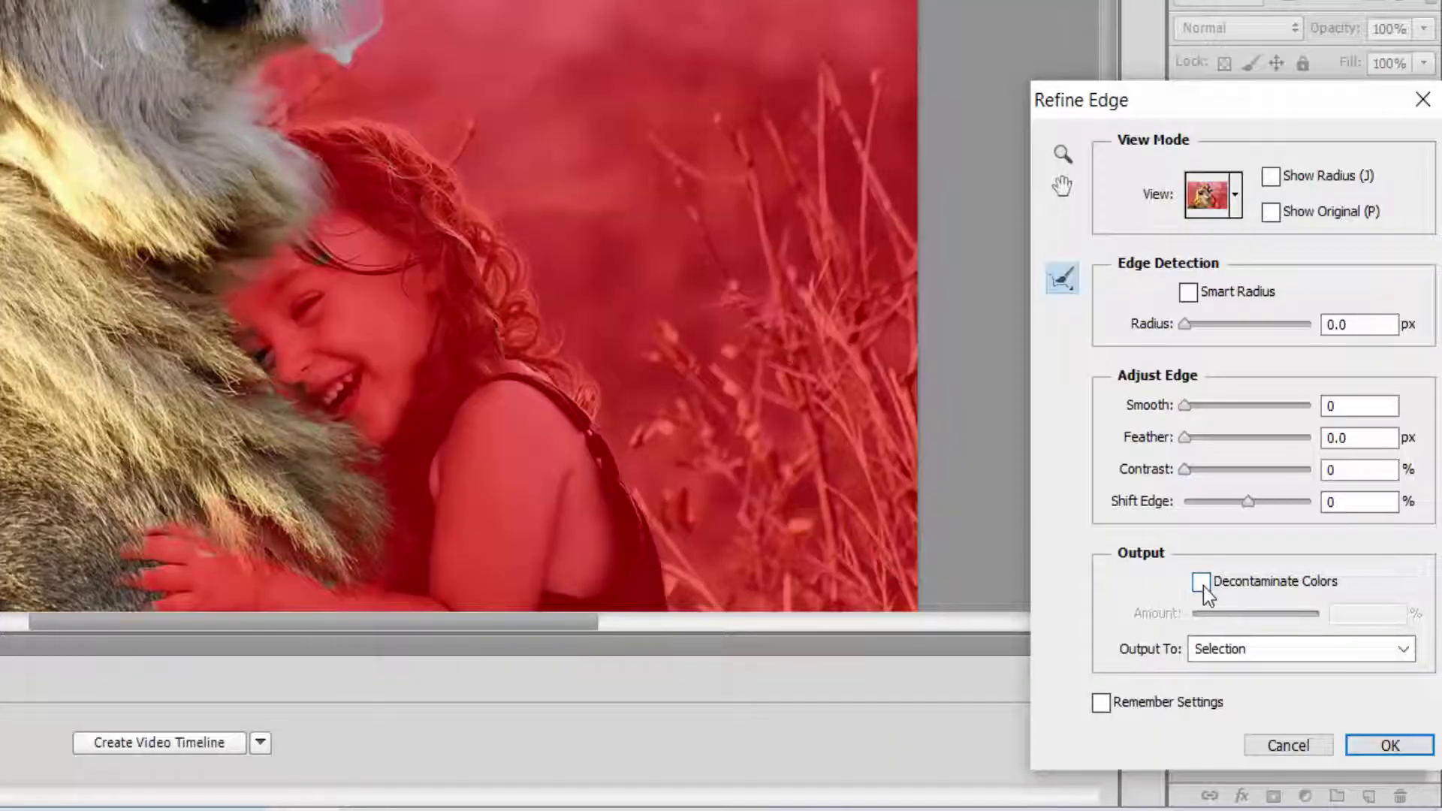
Step: Output the lion with Decontaminate Colors at 50% to a new layer with layer mask, and show the Background layer
click(1202, 583)
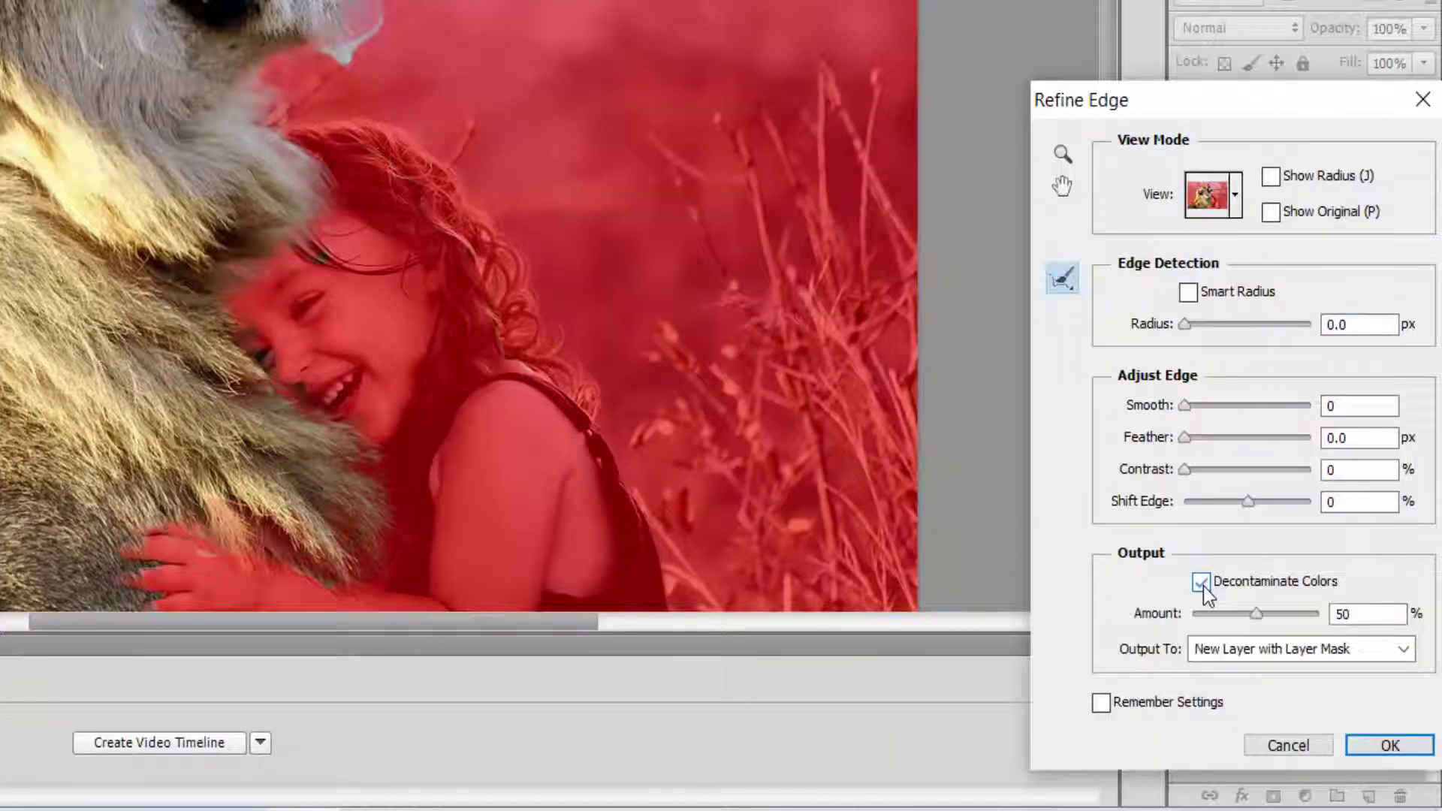
click(1372, 745)
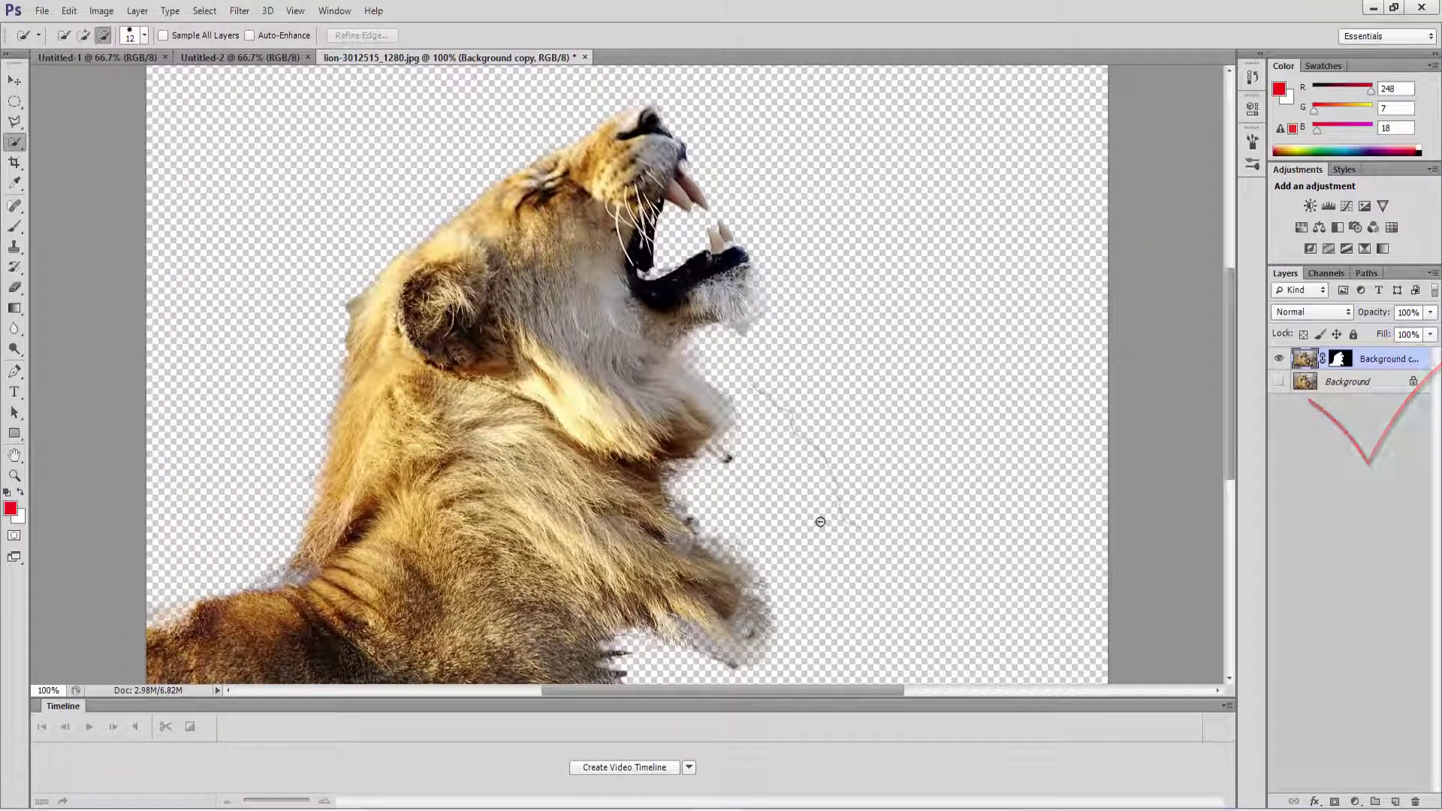
click(1281, 382)
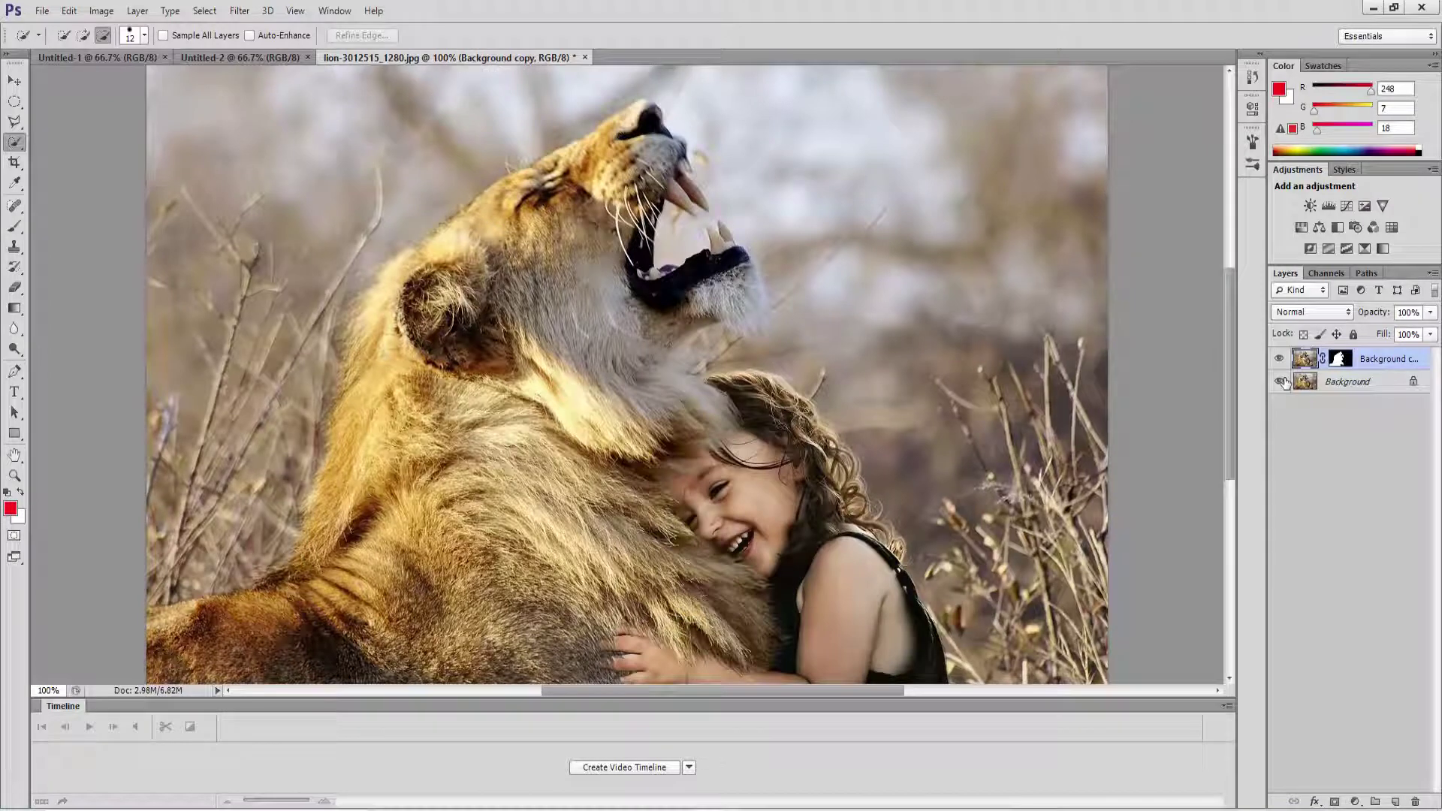
Step: On the Background layer, quick-select the girl with her hair, arm and hand, subtracting the lion's fur that gets included
click(1350, 383)
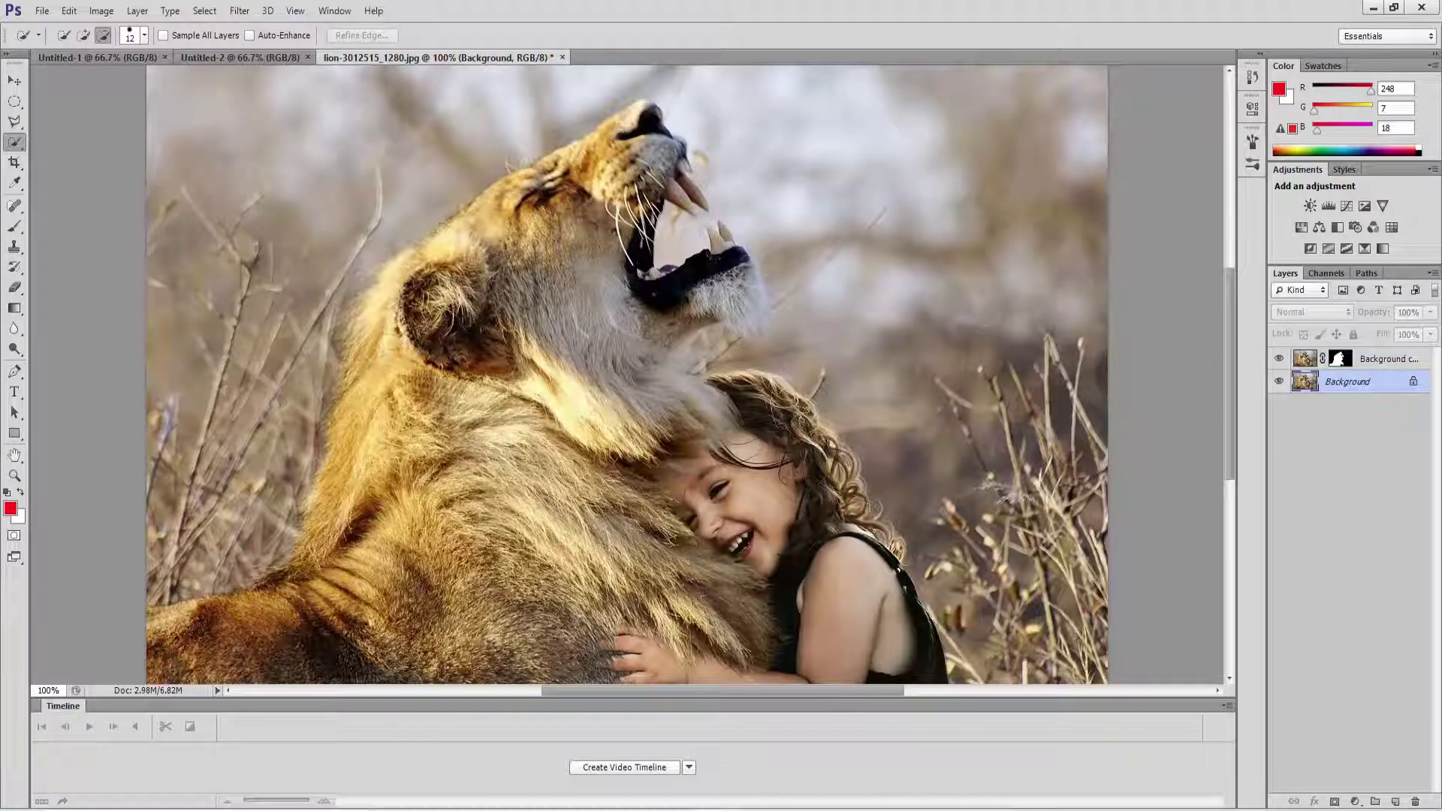
click(84, 35)
mouse_move(765, 393)
mouse_down()
mouse_move(763, 404)
mouse_move(777, 456)
mouse_move(816, 485)
mouse_move(734, 486)
mouse_move(721, 454)
mouse_move(678, 484)
mouse_move(715, 484)
mouse_move(886, 586)
mouse_move(859, 550)
mouse_move(670, 673)
mouse_move(621, 660)
mouse_up()
click(103, 36)
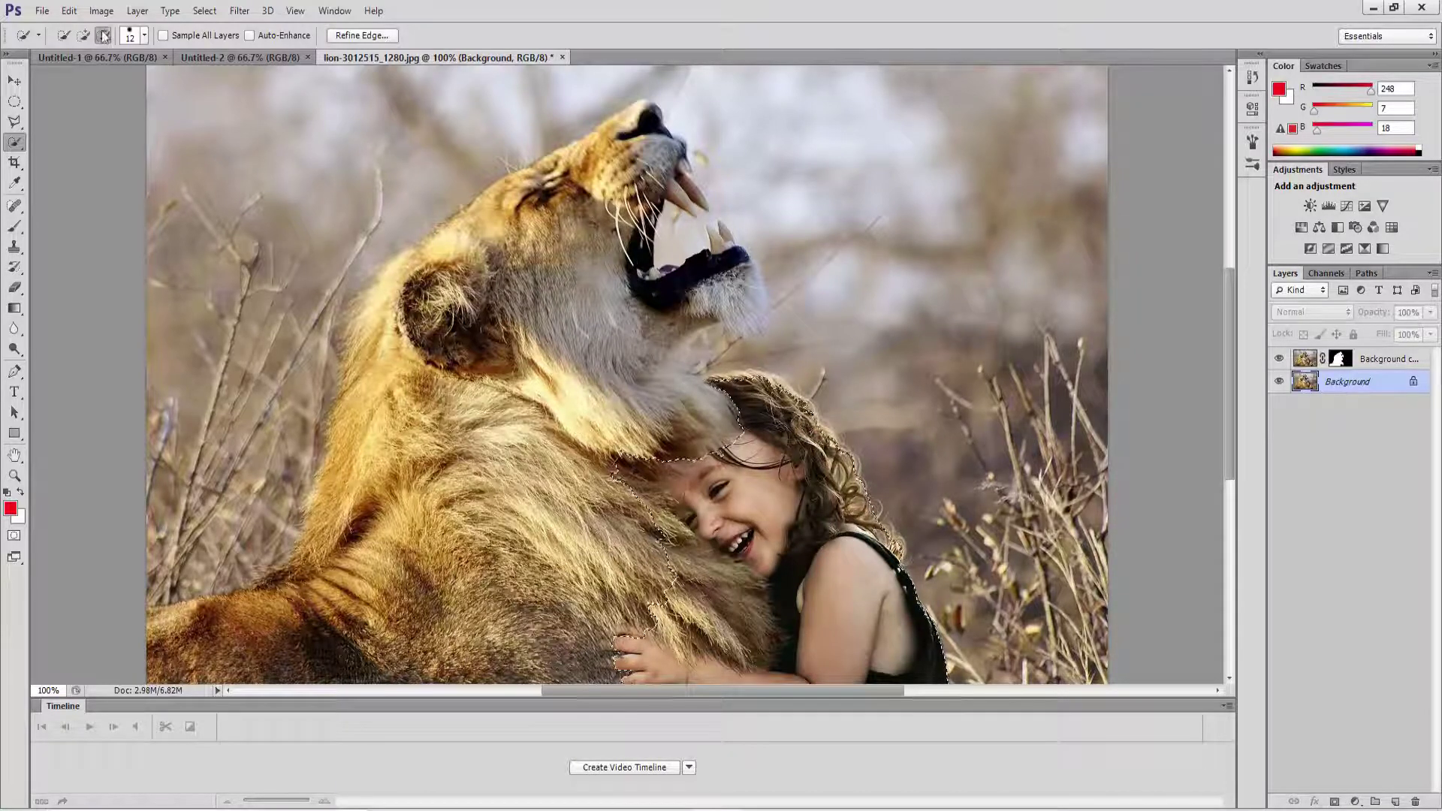
mouse_move(630, 481)
mouse_down()
mouse_move(723, 568)
mouse_move(696, 647)
mouse_move(745, 655)
mouse_move(665, 605)
mouse_up()
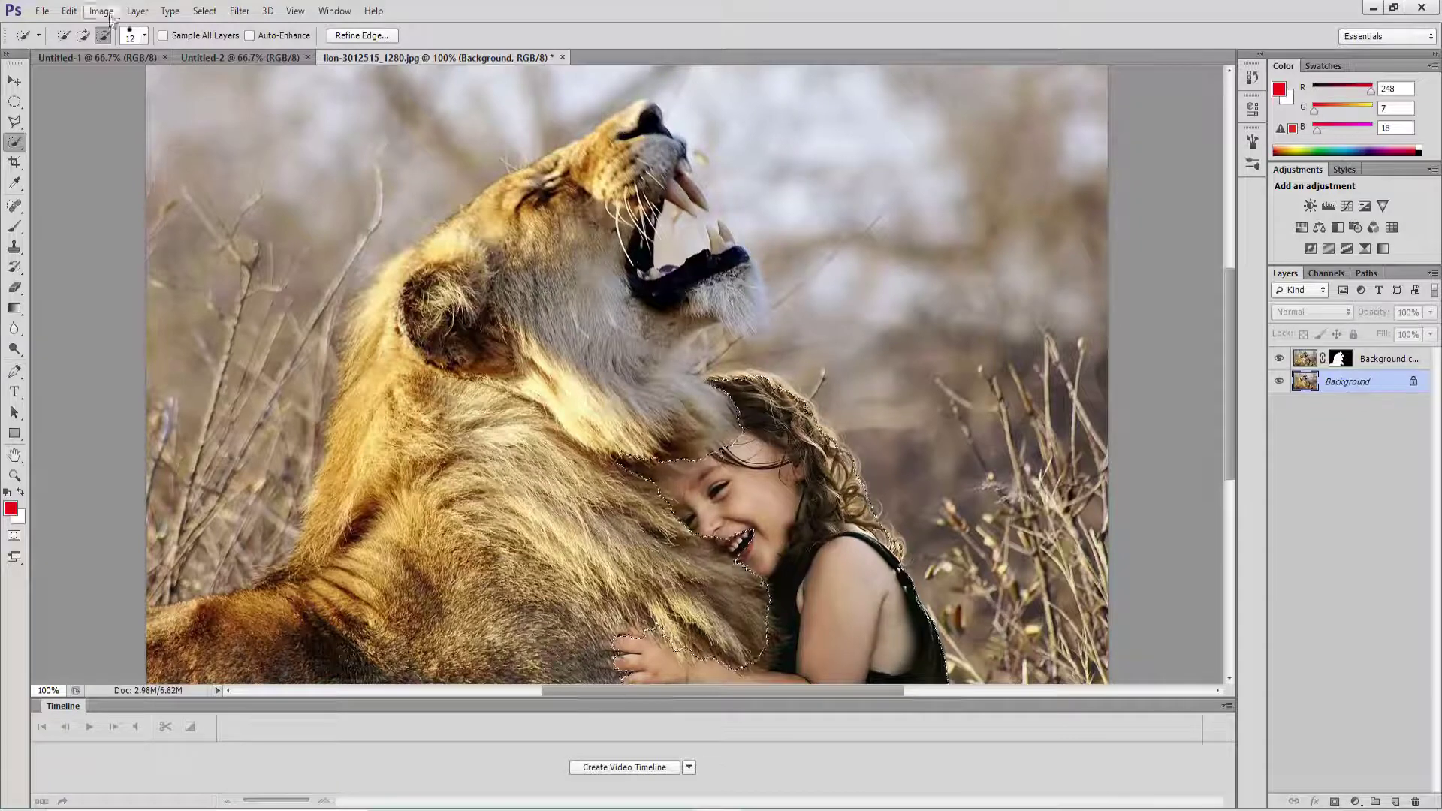
click(84, 36)
drag(720, 544, 741, 551)
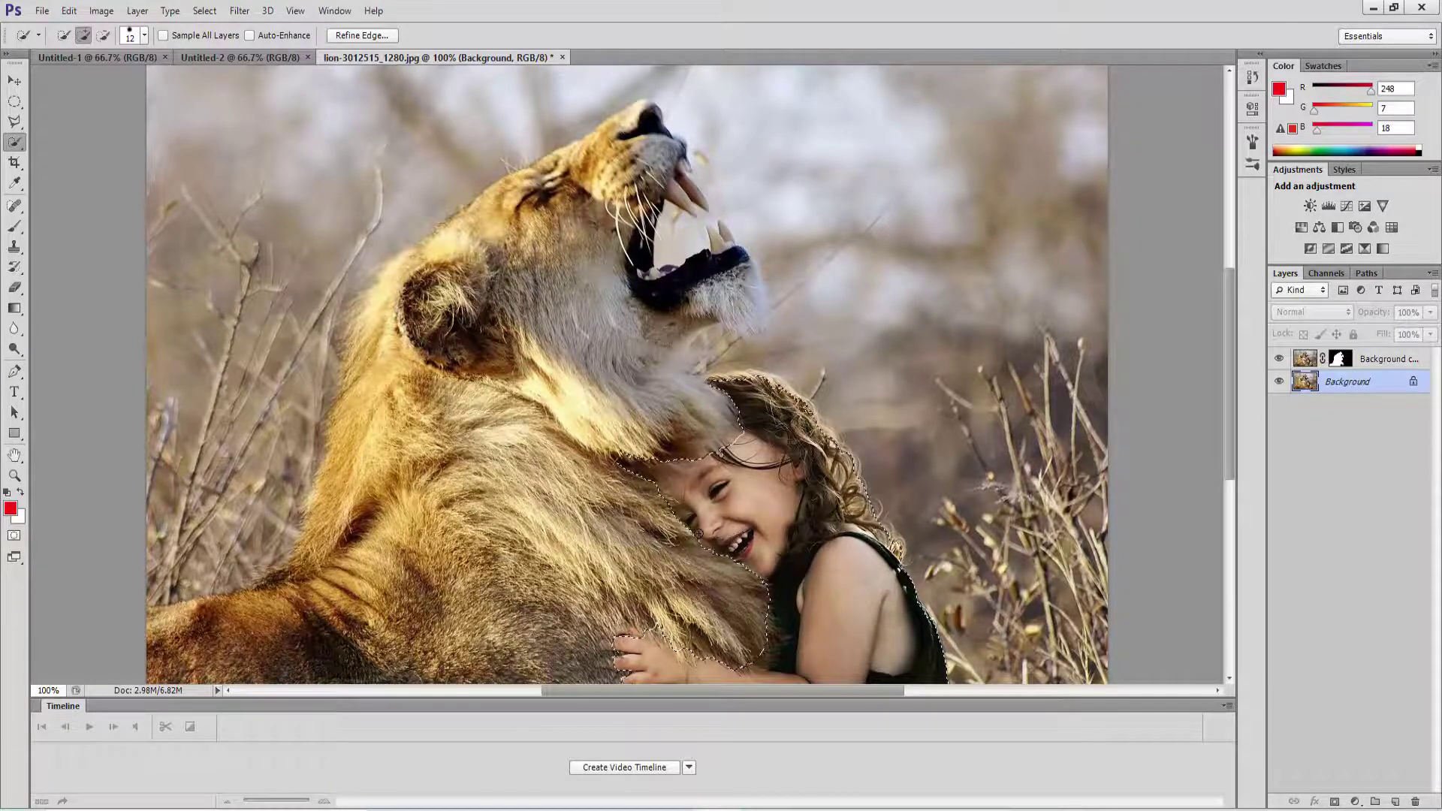
Step: Refine the edge of the girl selection by brushing around her hand, the adjoining fur, her hair and her back
click(356, 37)
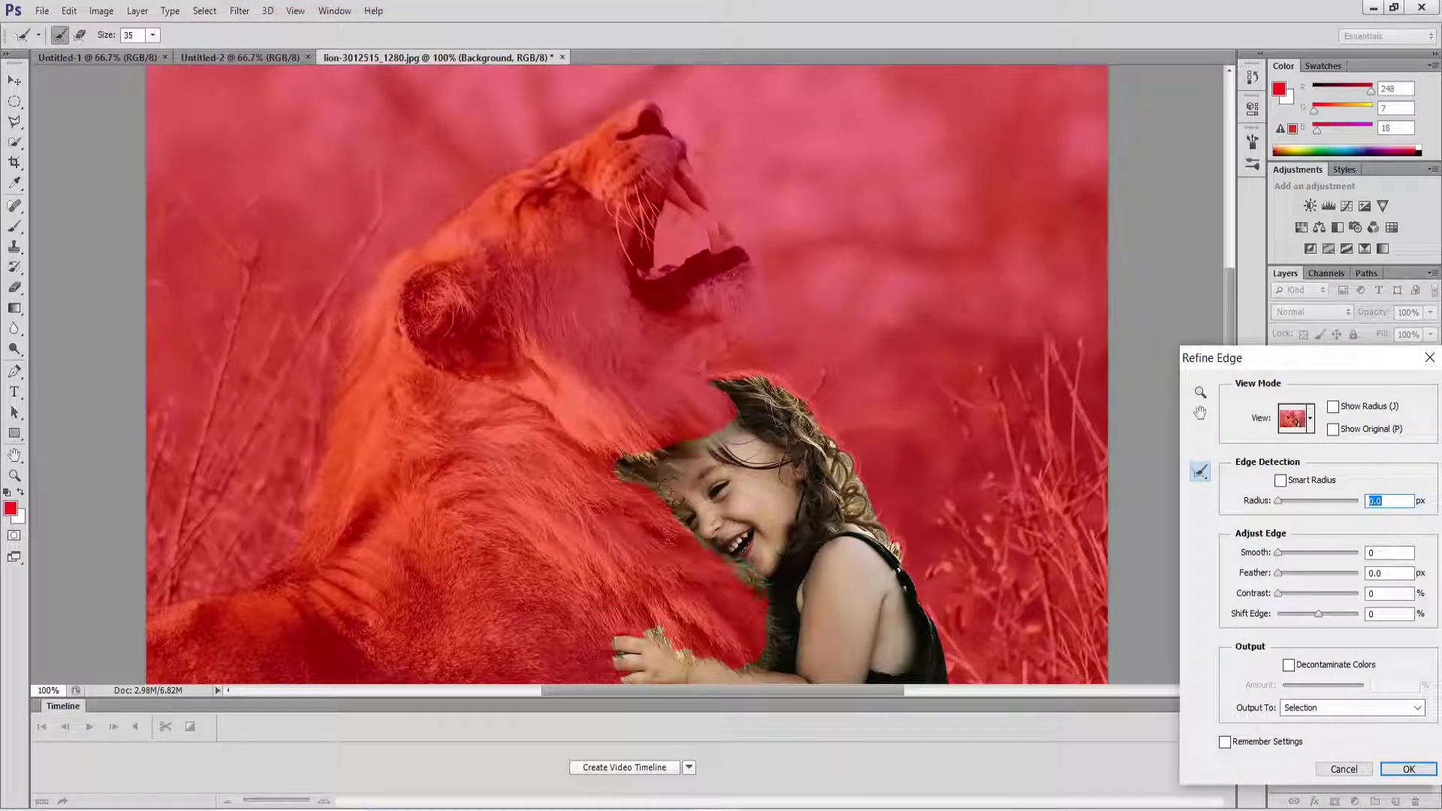
drag(671, 654, 708, 660)
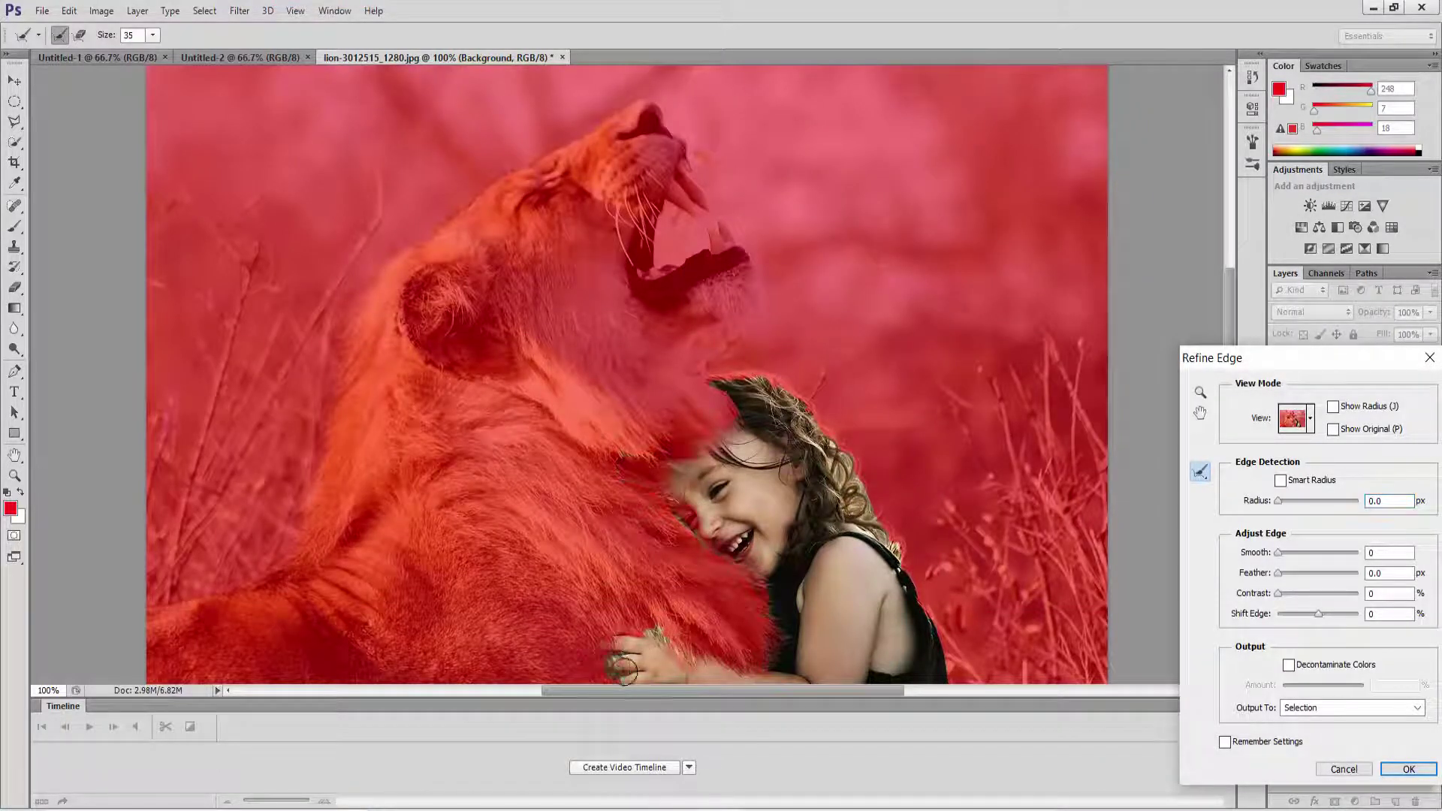
mouse_move(718, 383)
mouse_down()
mouse_move(748, 383)
mouse_move(820, 432)
mouse_move(928, 615)
mouse_move(943, 675)
mouse_up()
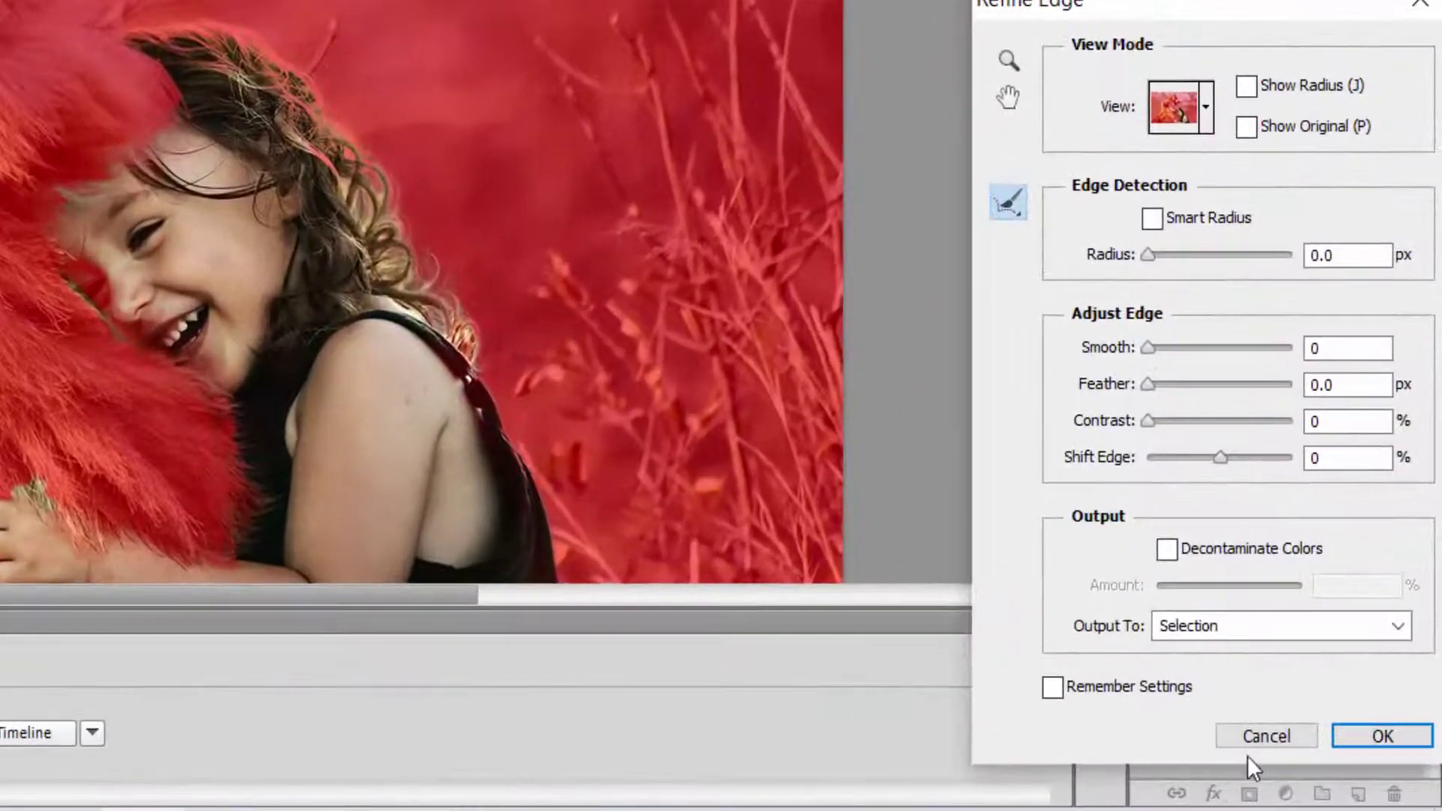
Step: Output the girl with Decontaminate Colors at 50% to a new layer with layer mask, and show the Background layer
click(1218, 587)
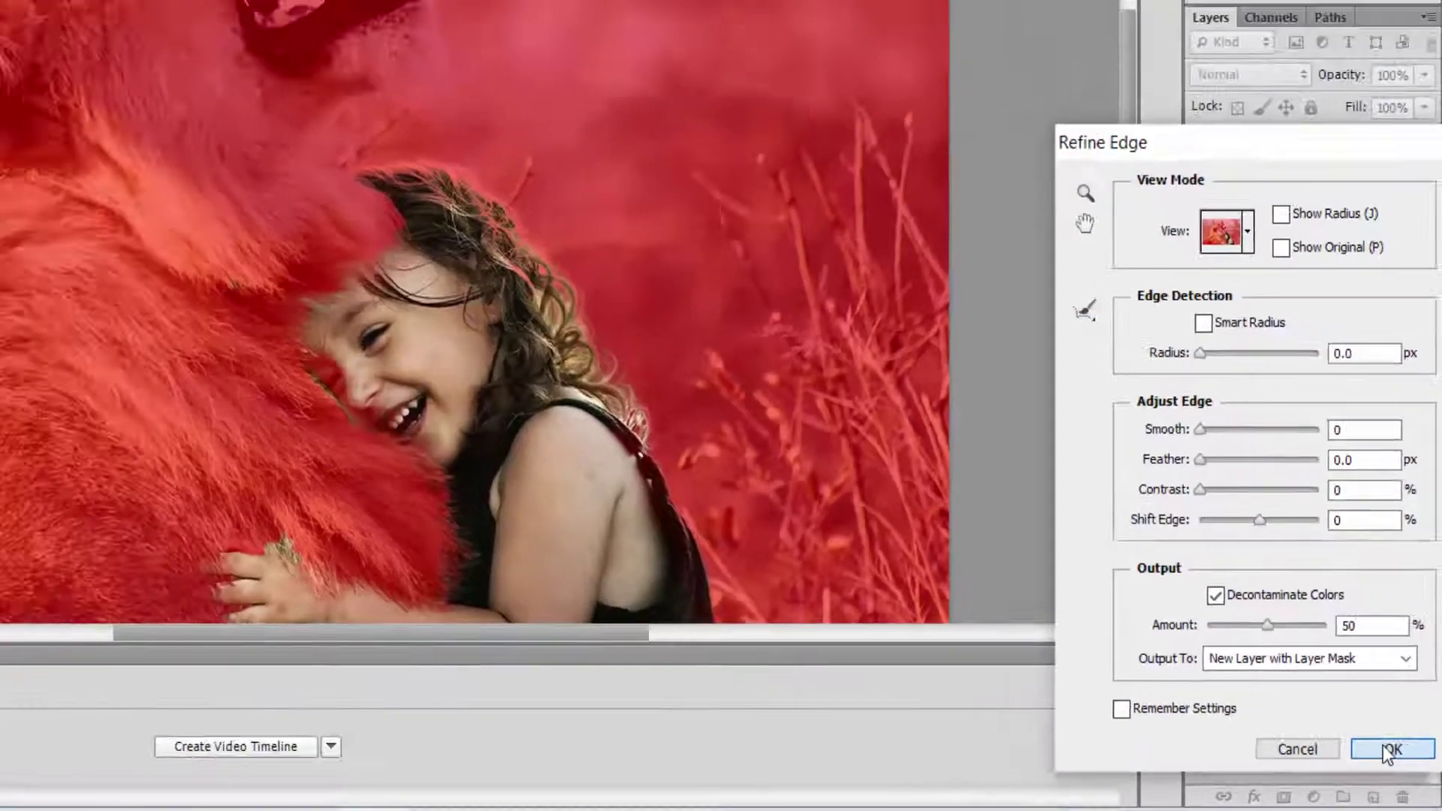
click(1379, 737)
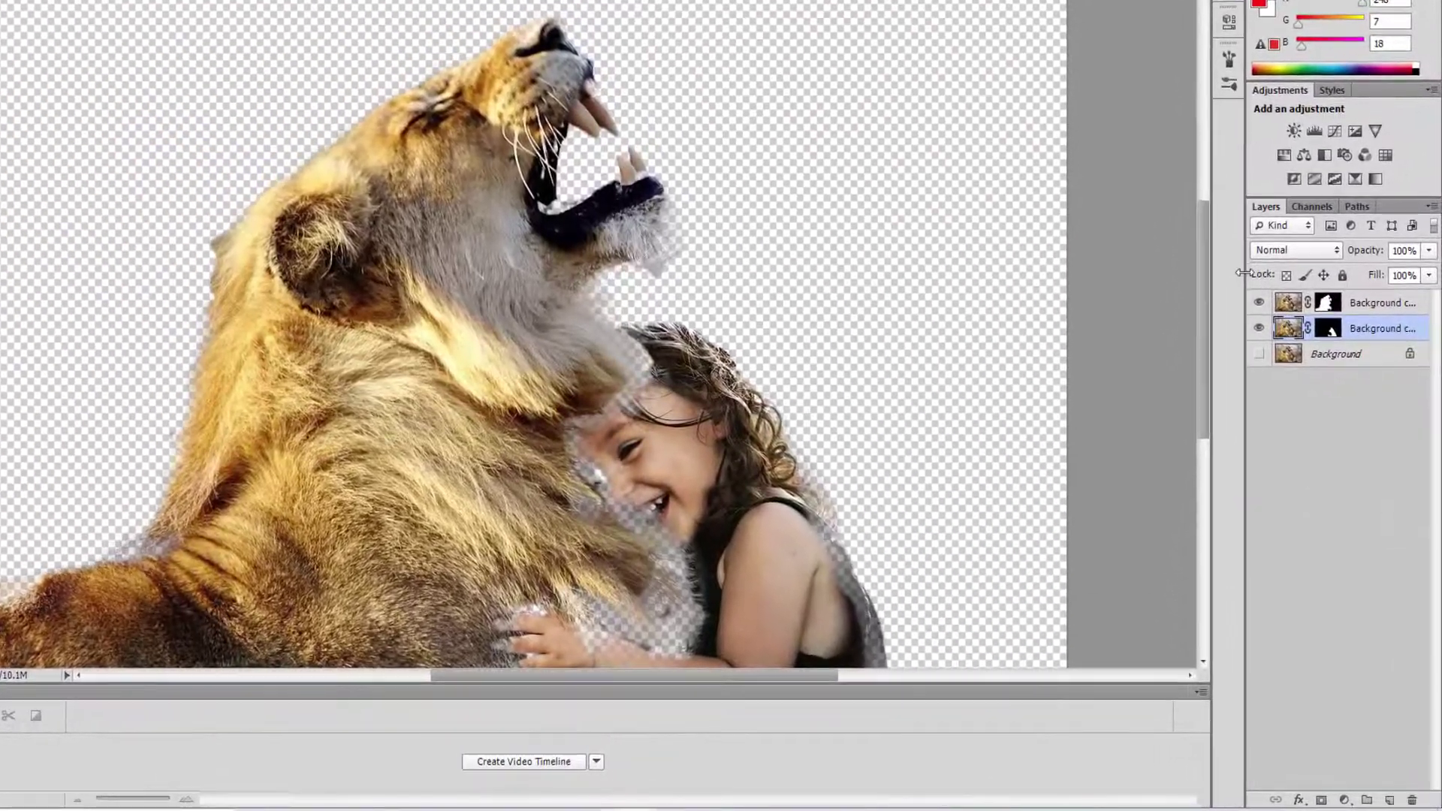
click(1260, 355)
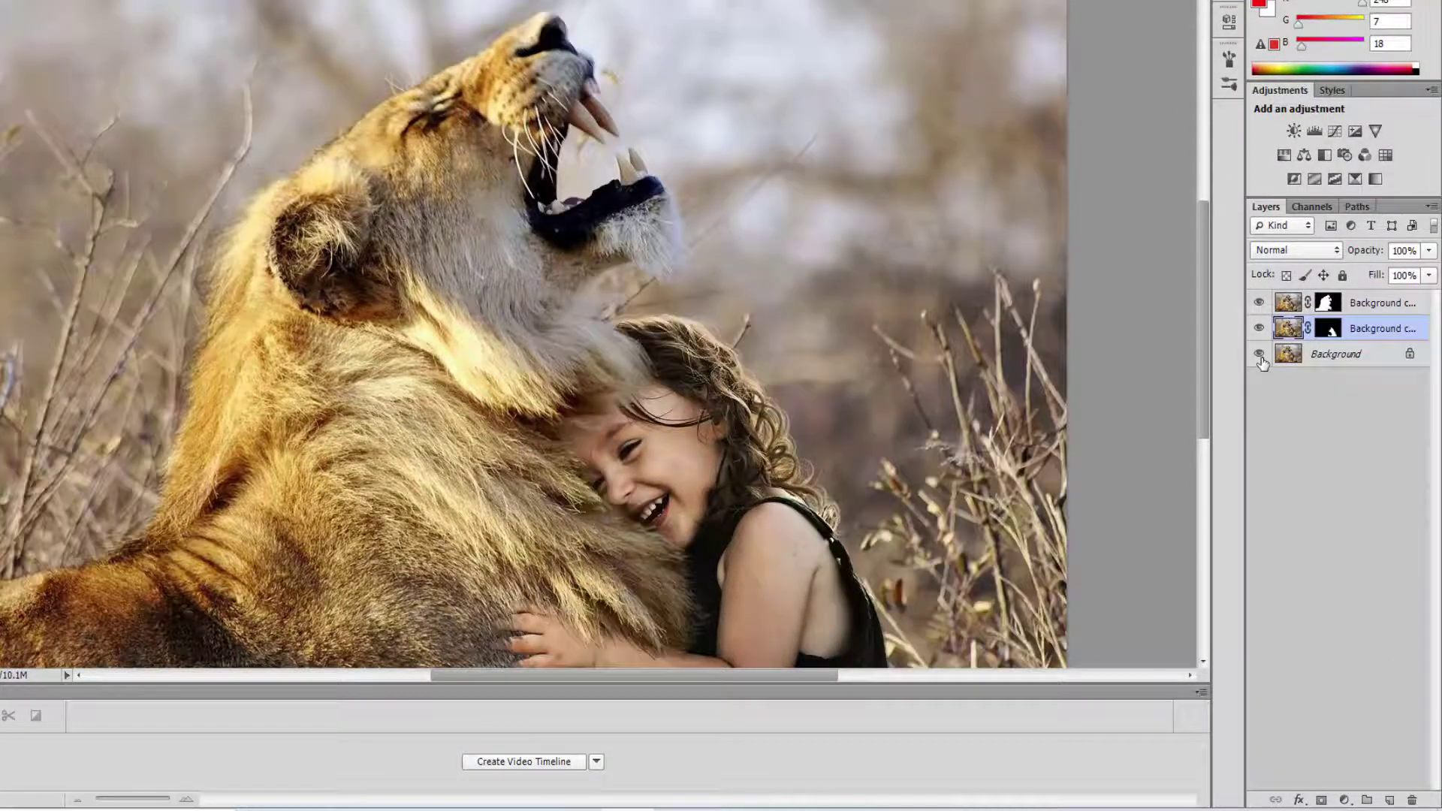
Step: Rename the lion cutout layer "lion" and the girl cutout layer "Girl"
click(1370, 304)
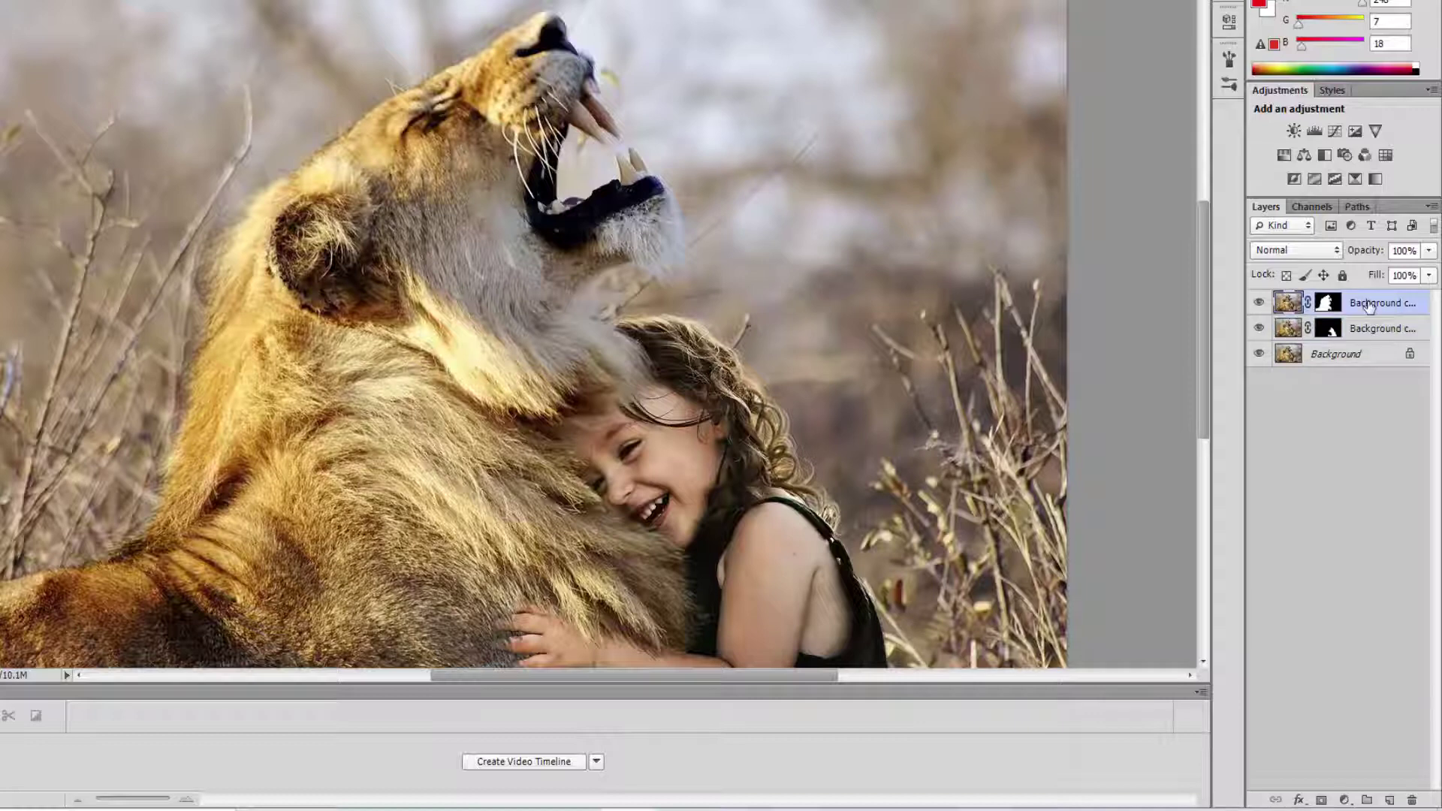
double_click(1371, 303)
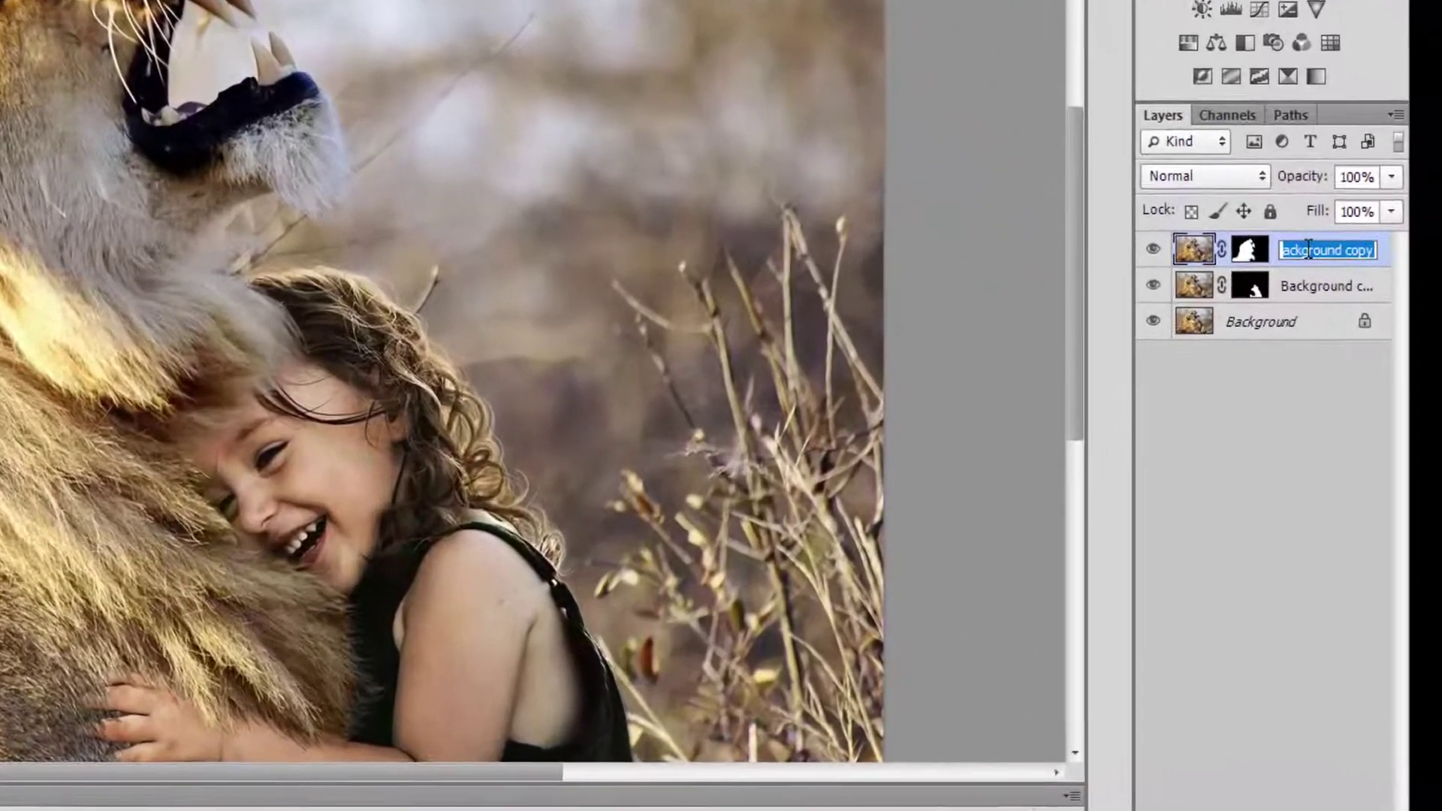
text(lion)
key(Return)
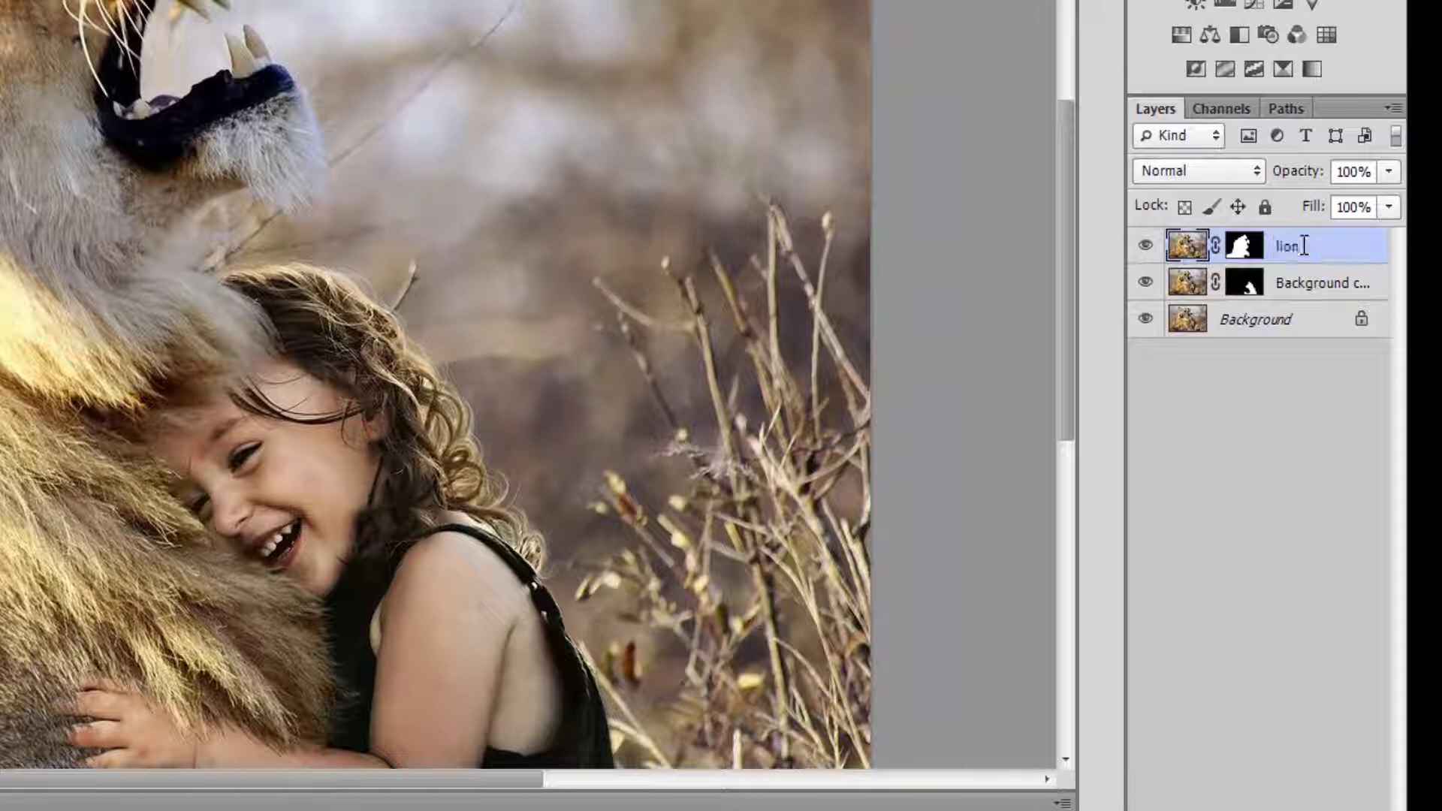
double_click(1300, 285)
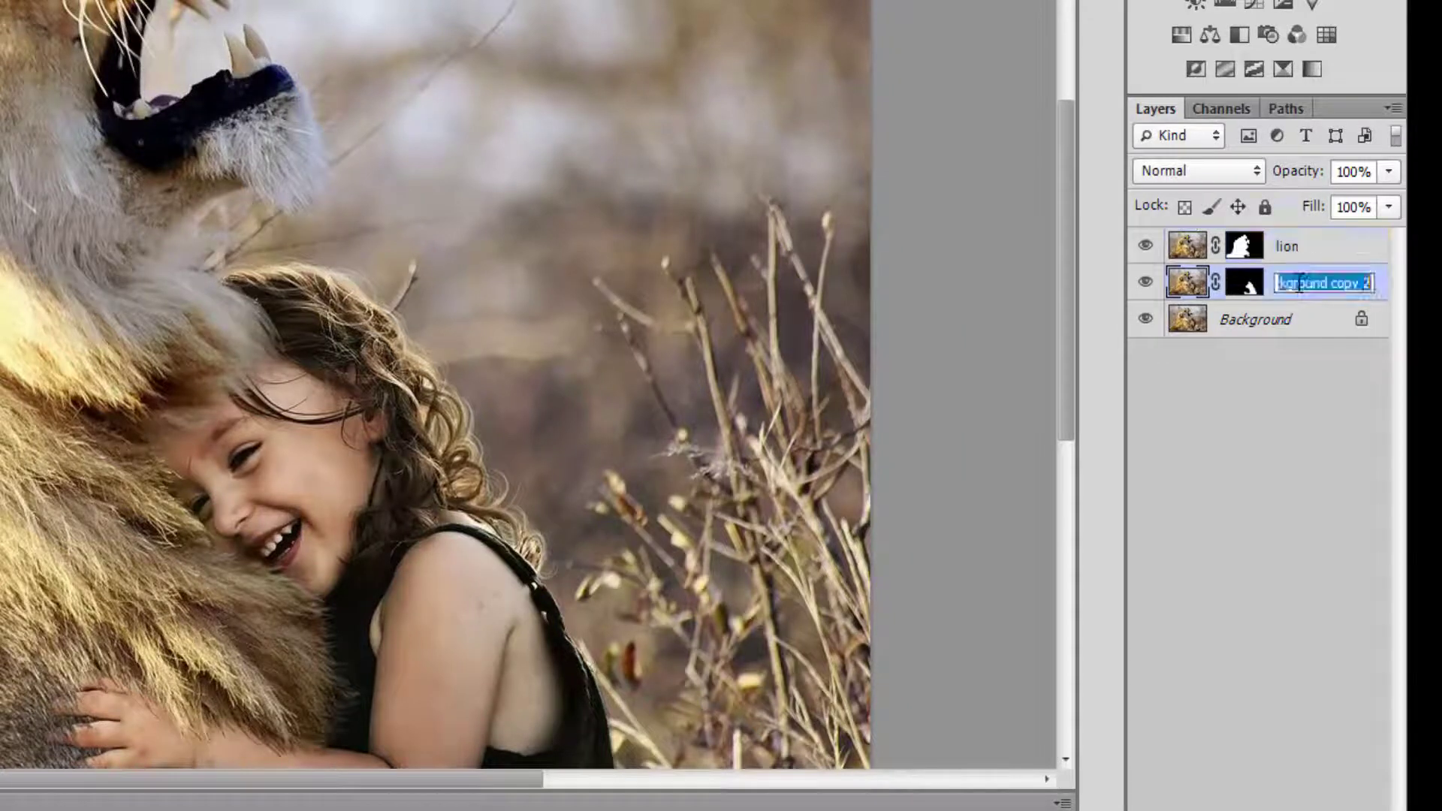
text(Girl)
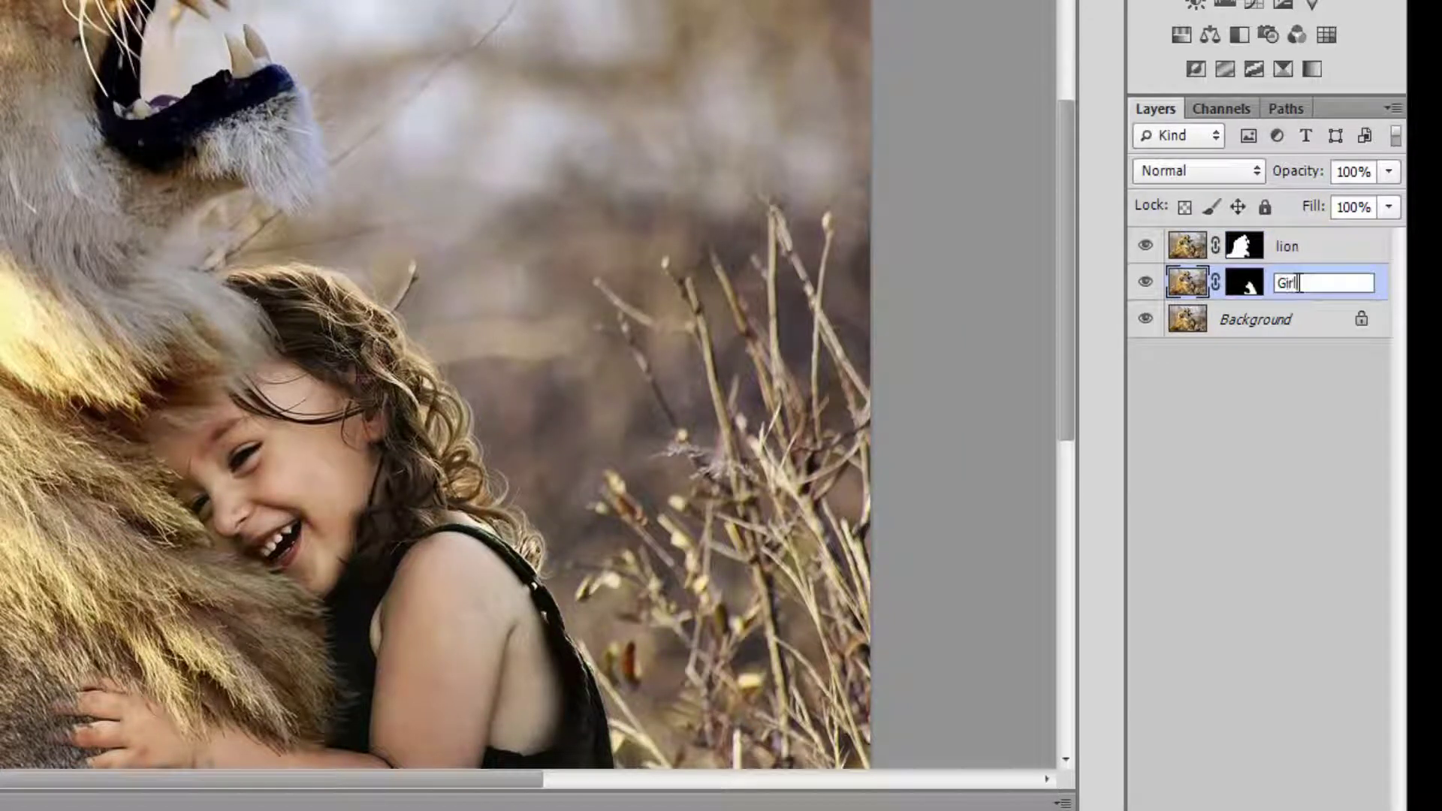
key(Return)
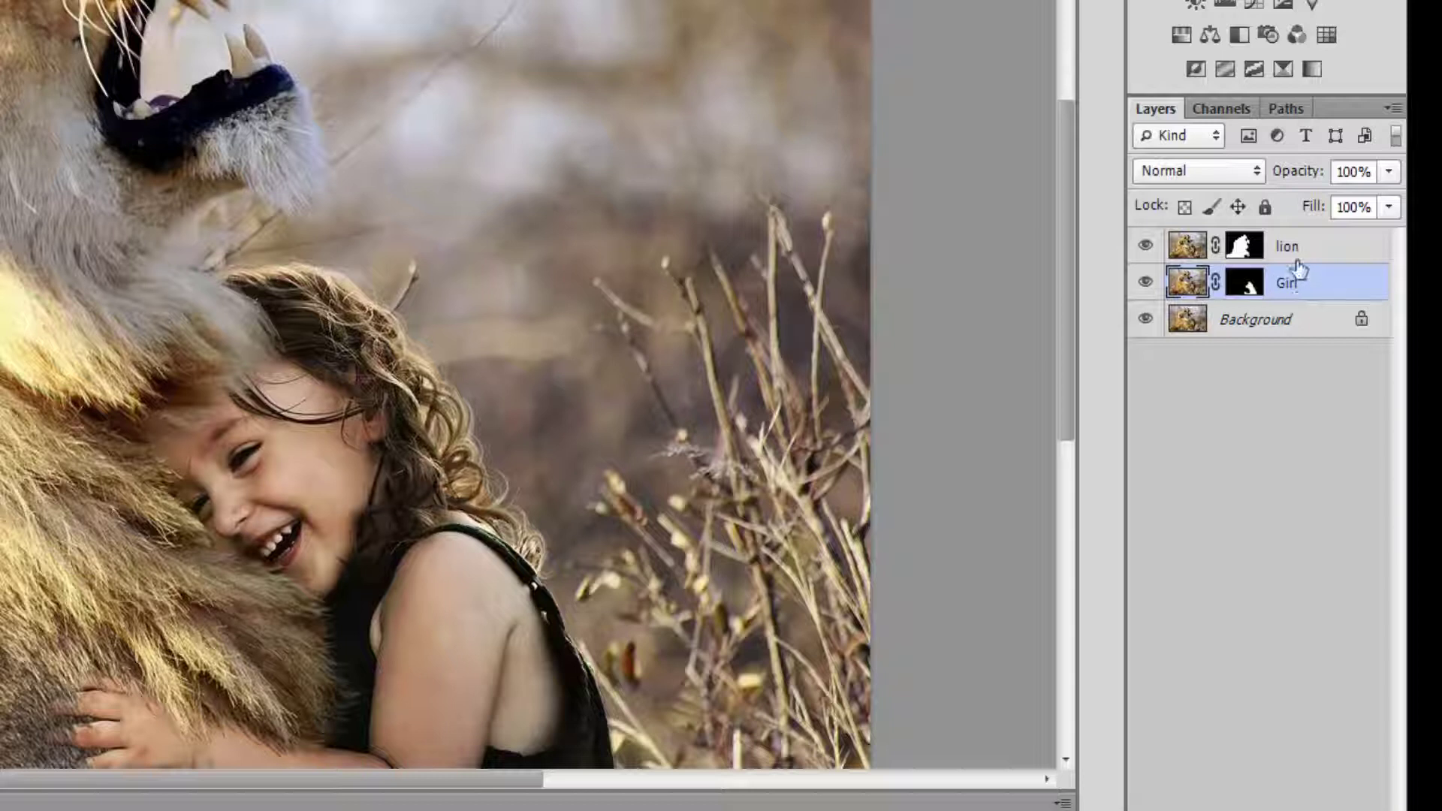
Step: Convert the lion layer and the Girl layer each to a smart object
click(1302, 250)
right_click(1303, 253)
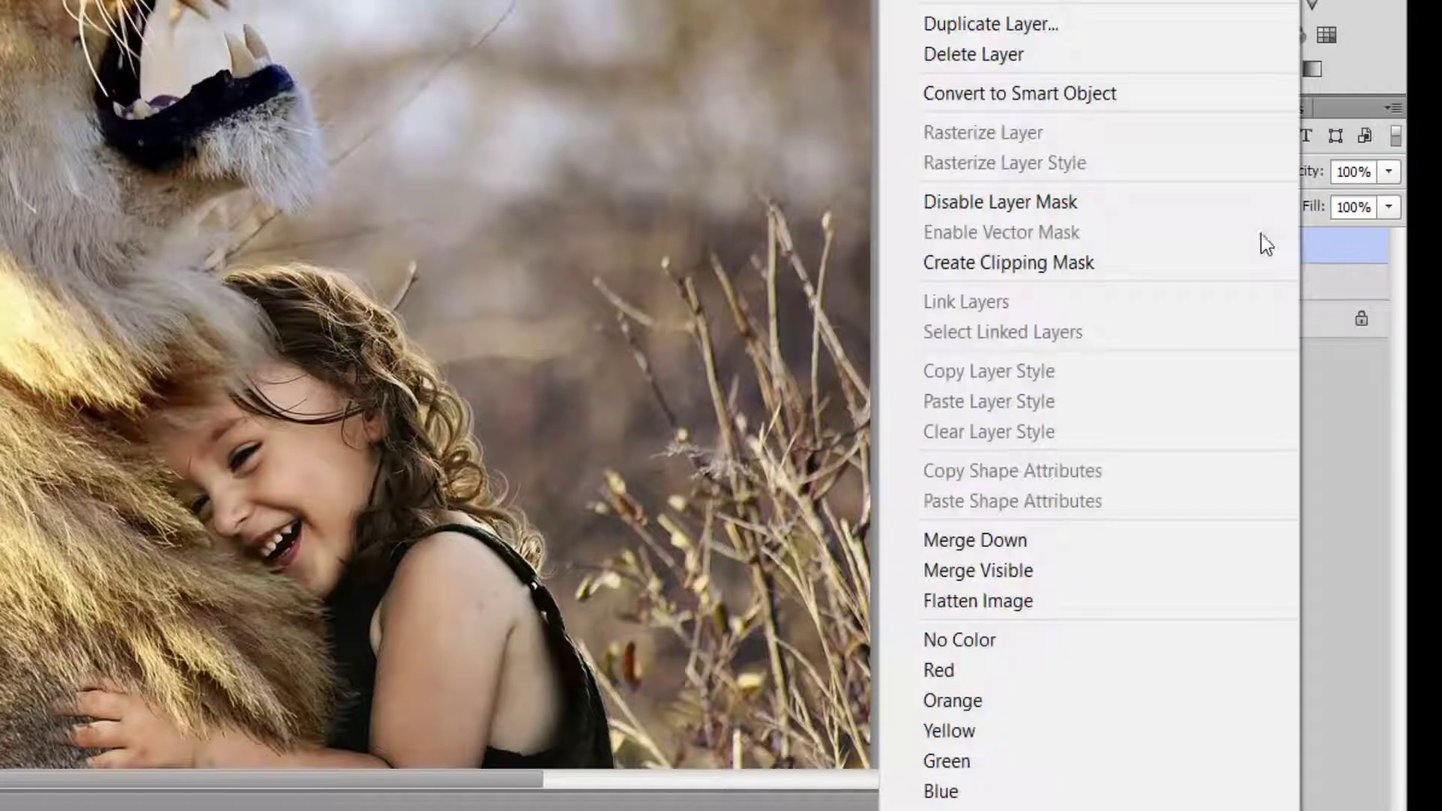
click(1177, 95)
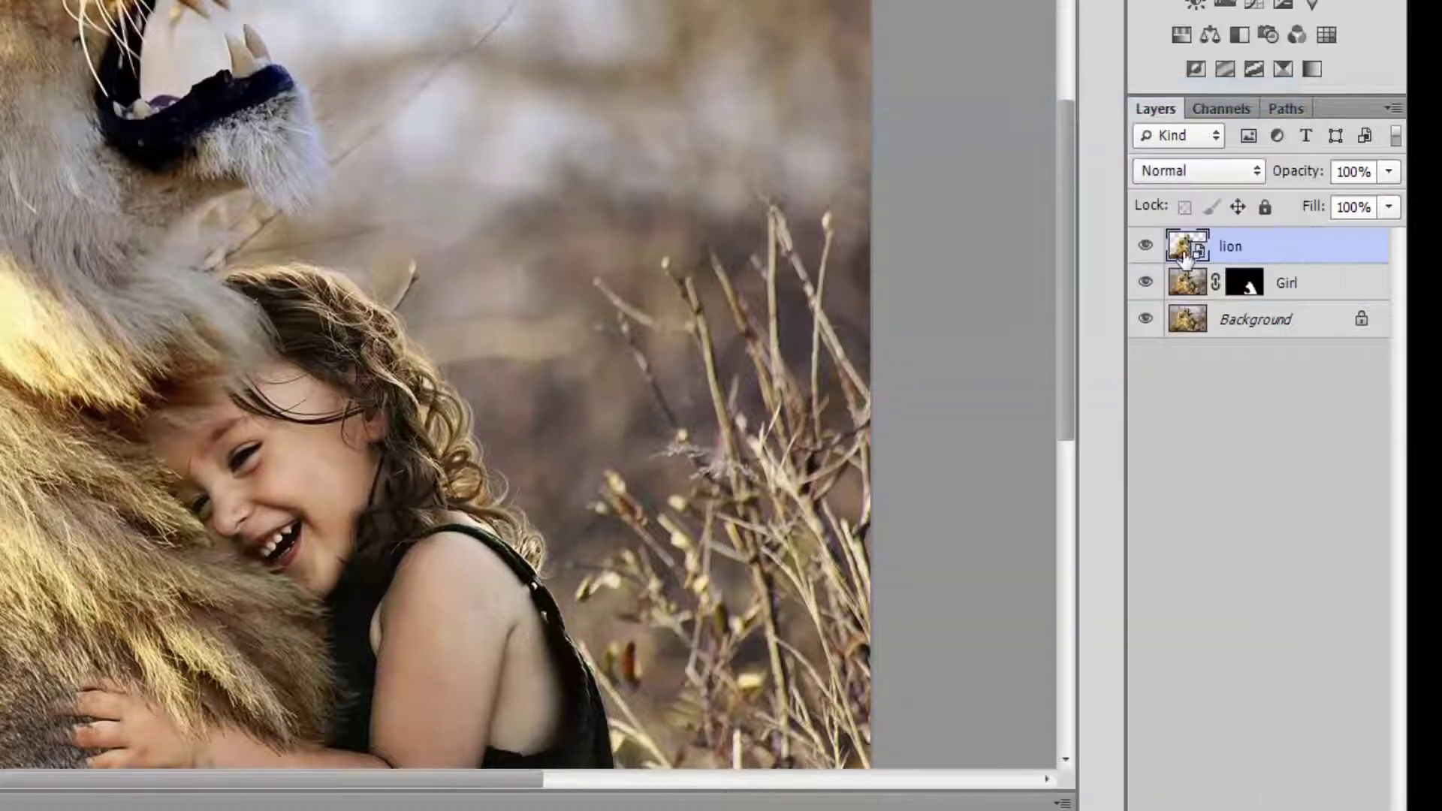
click(1317, 290)
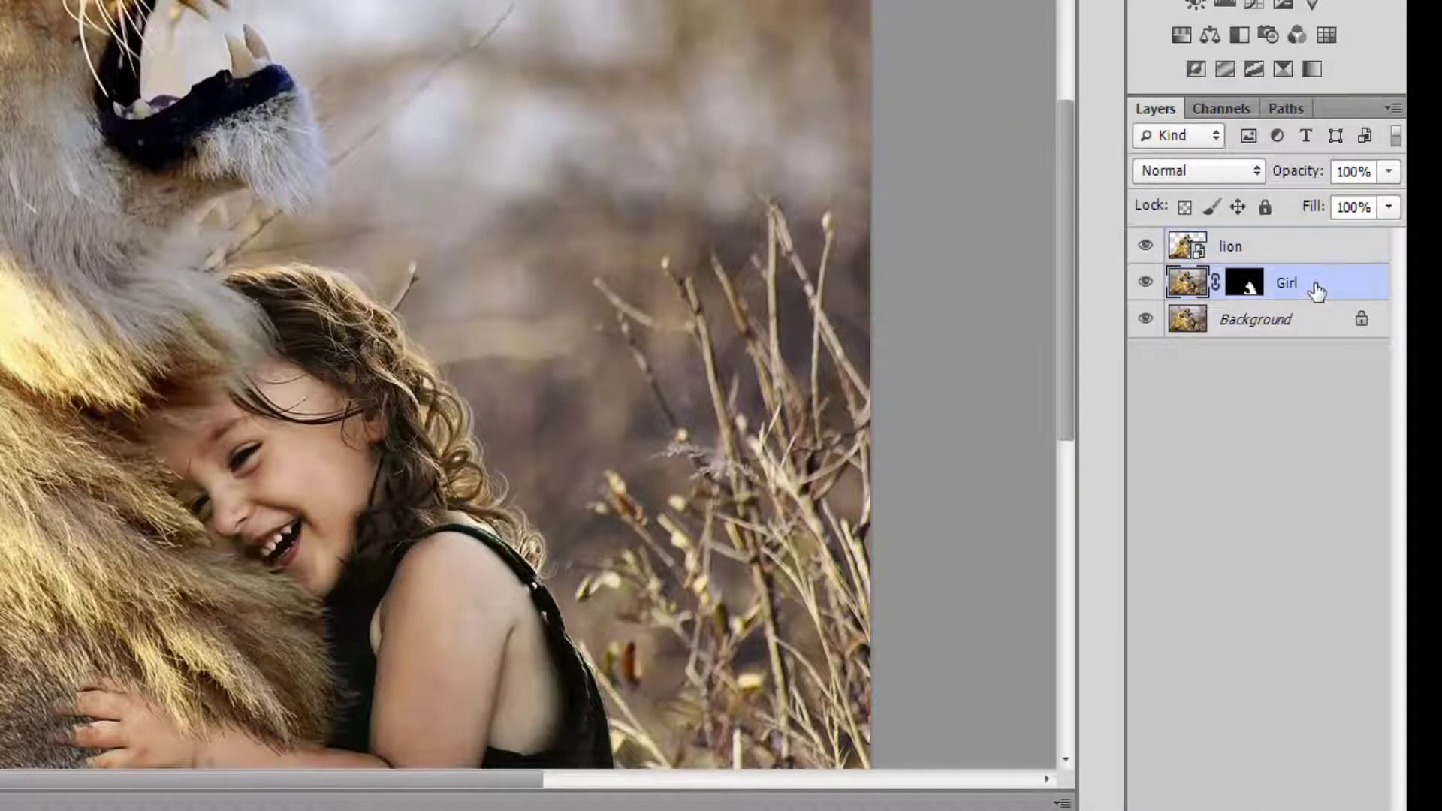
right_click(1317, 290)
click(1156, 95)
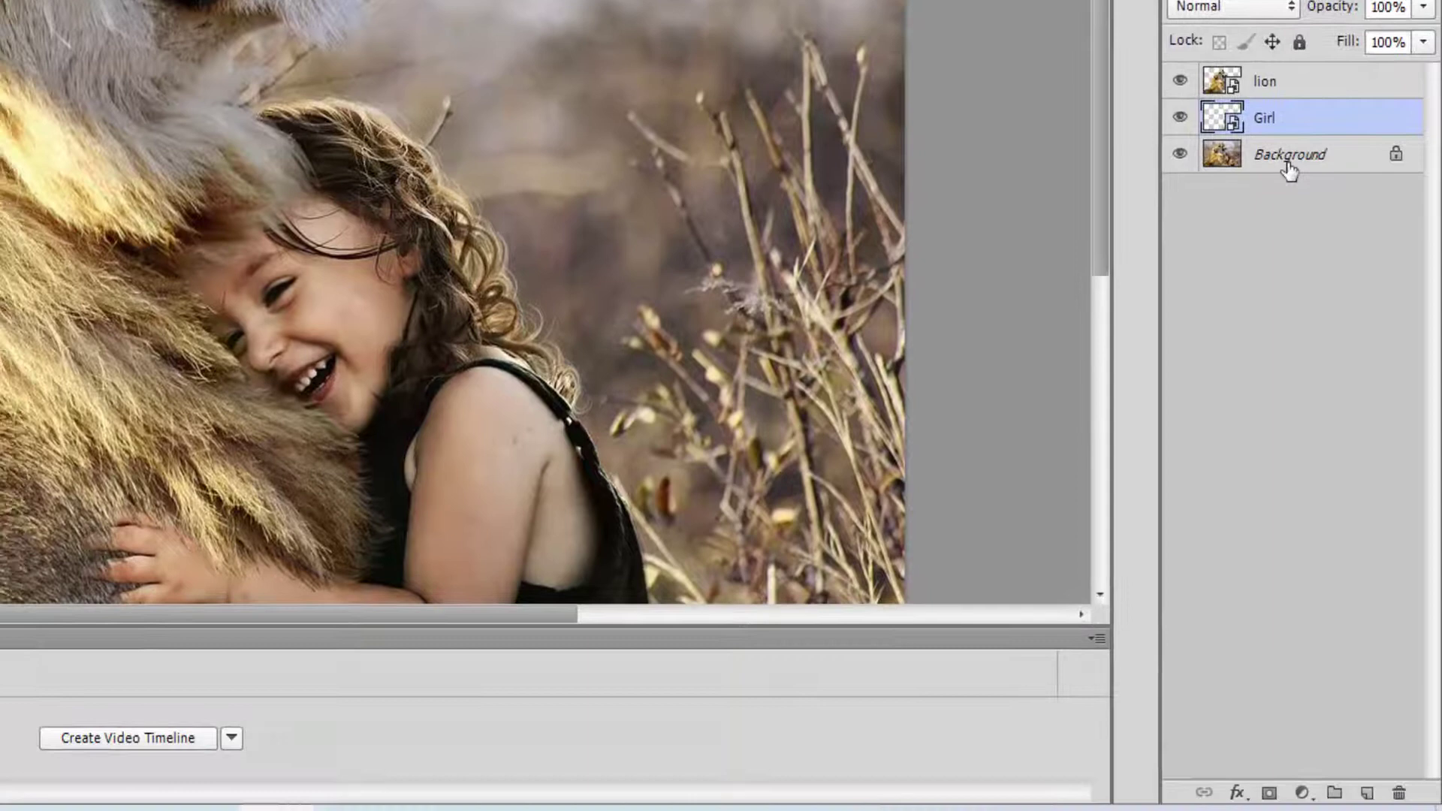
Step: Add a Color Lookup adjustment layer directly above the Background and load the Moonlight.3DL 3D LUT
click(1290, 167)
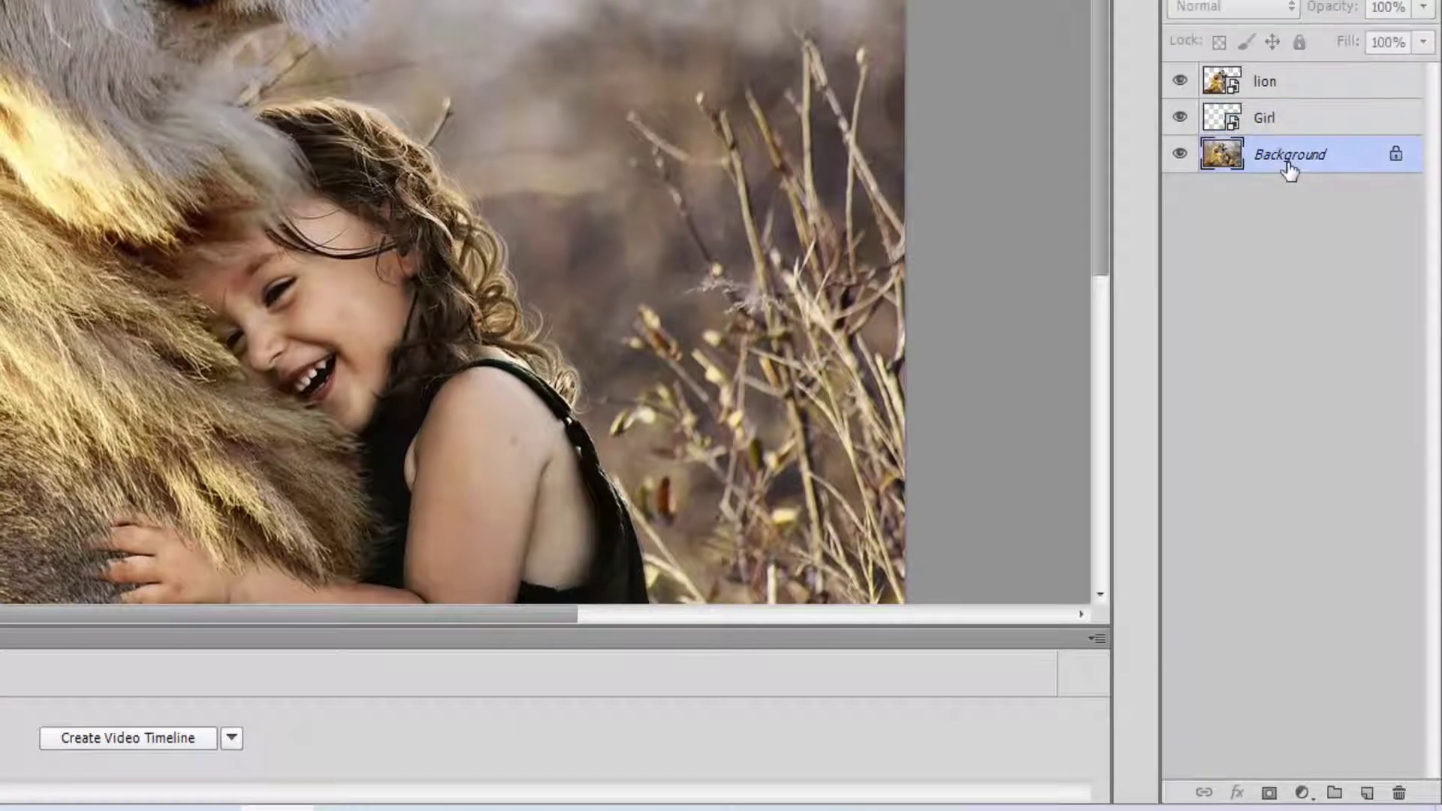
click(1303, 794)
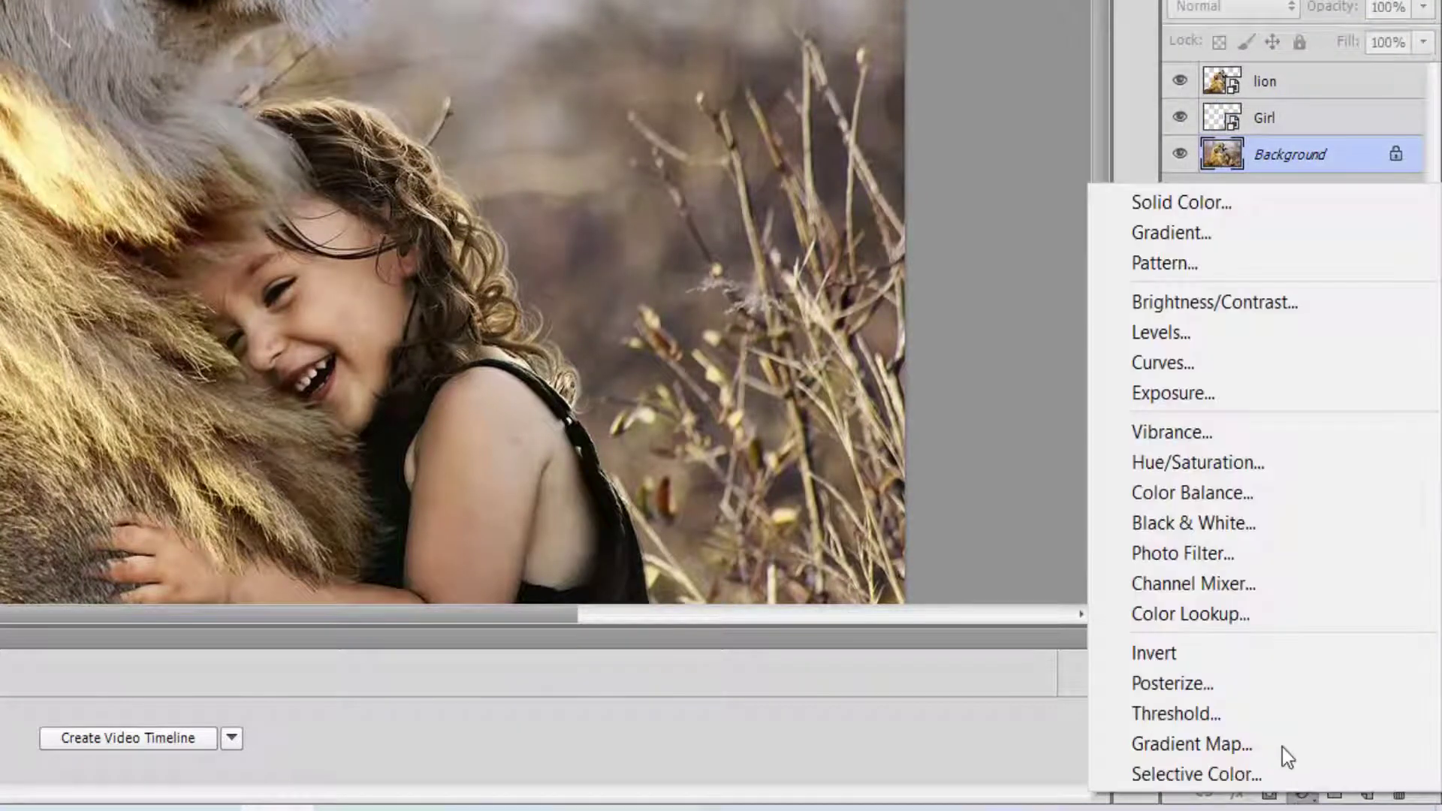
click(1234, 619)
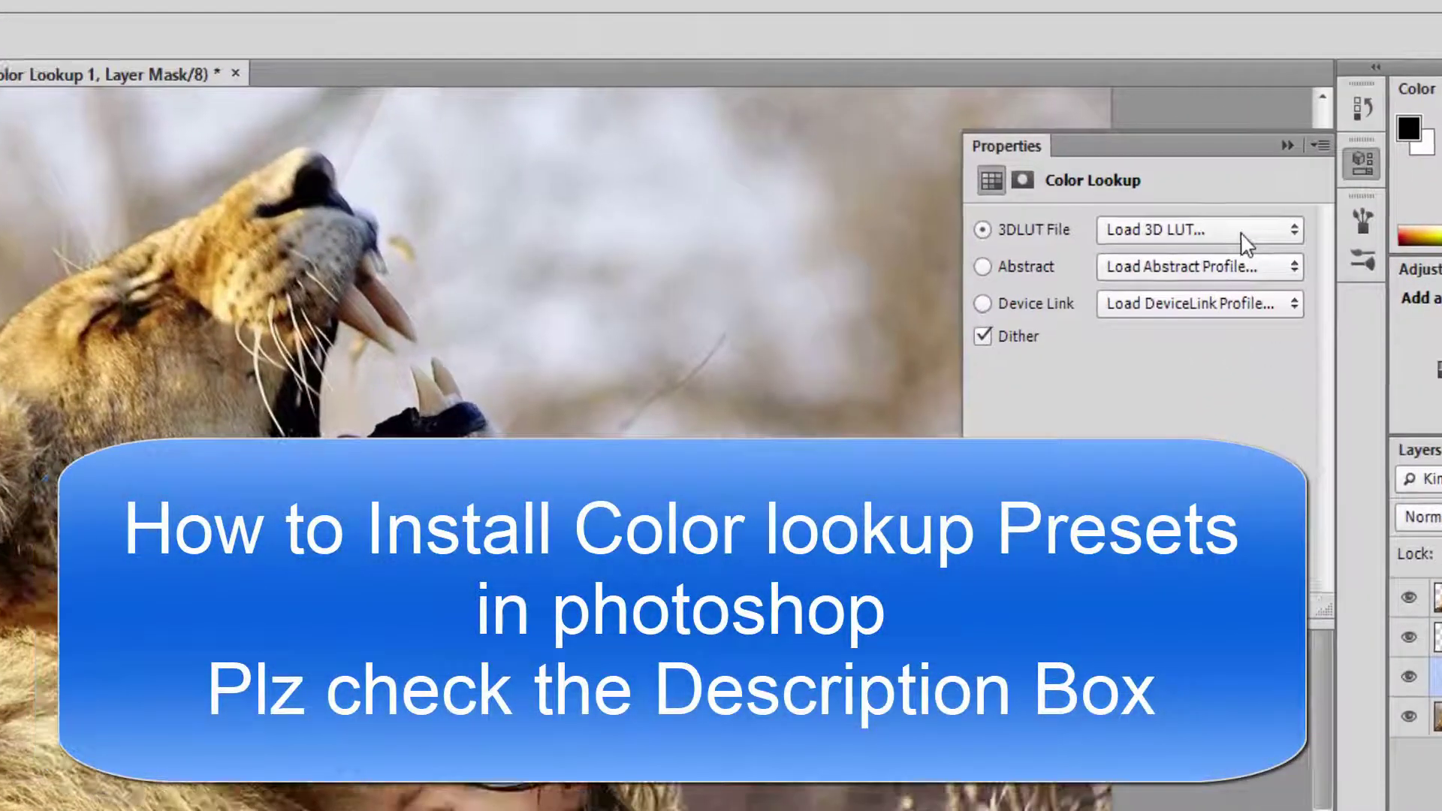
click(1182, 146)
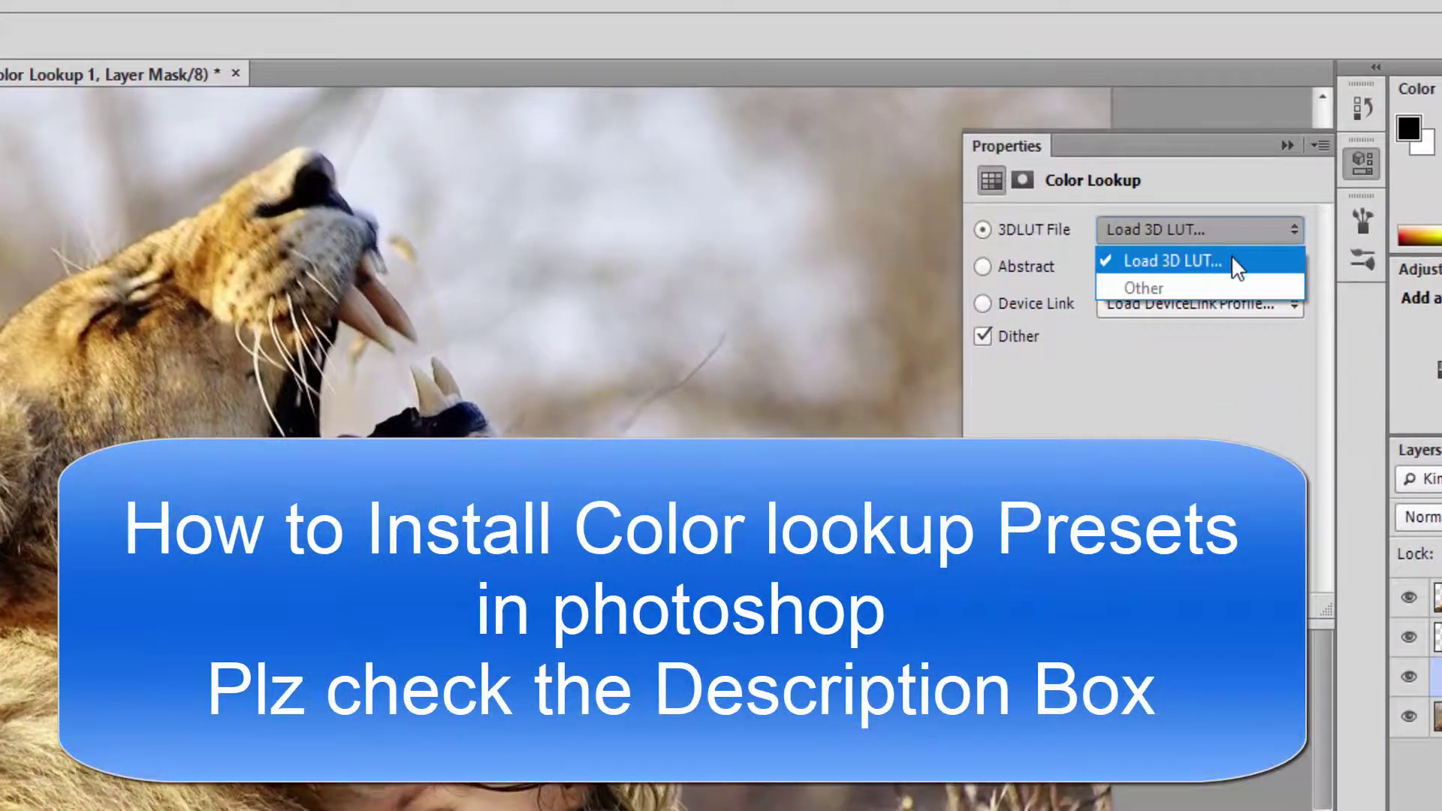
click(1232, 254)
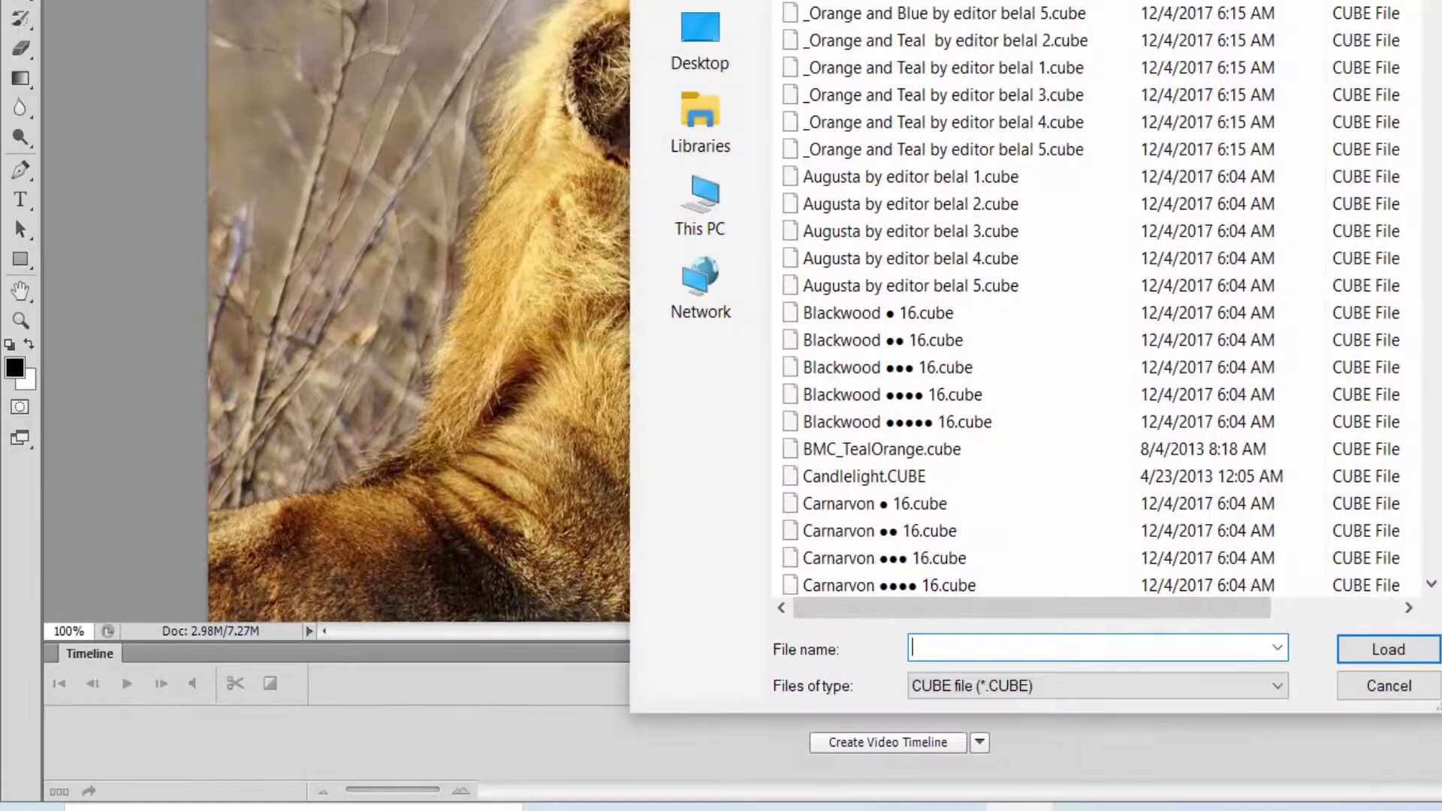
text(moon)
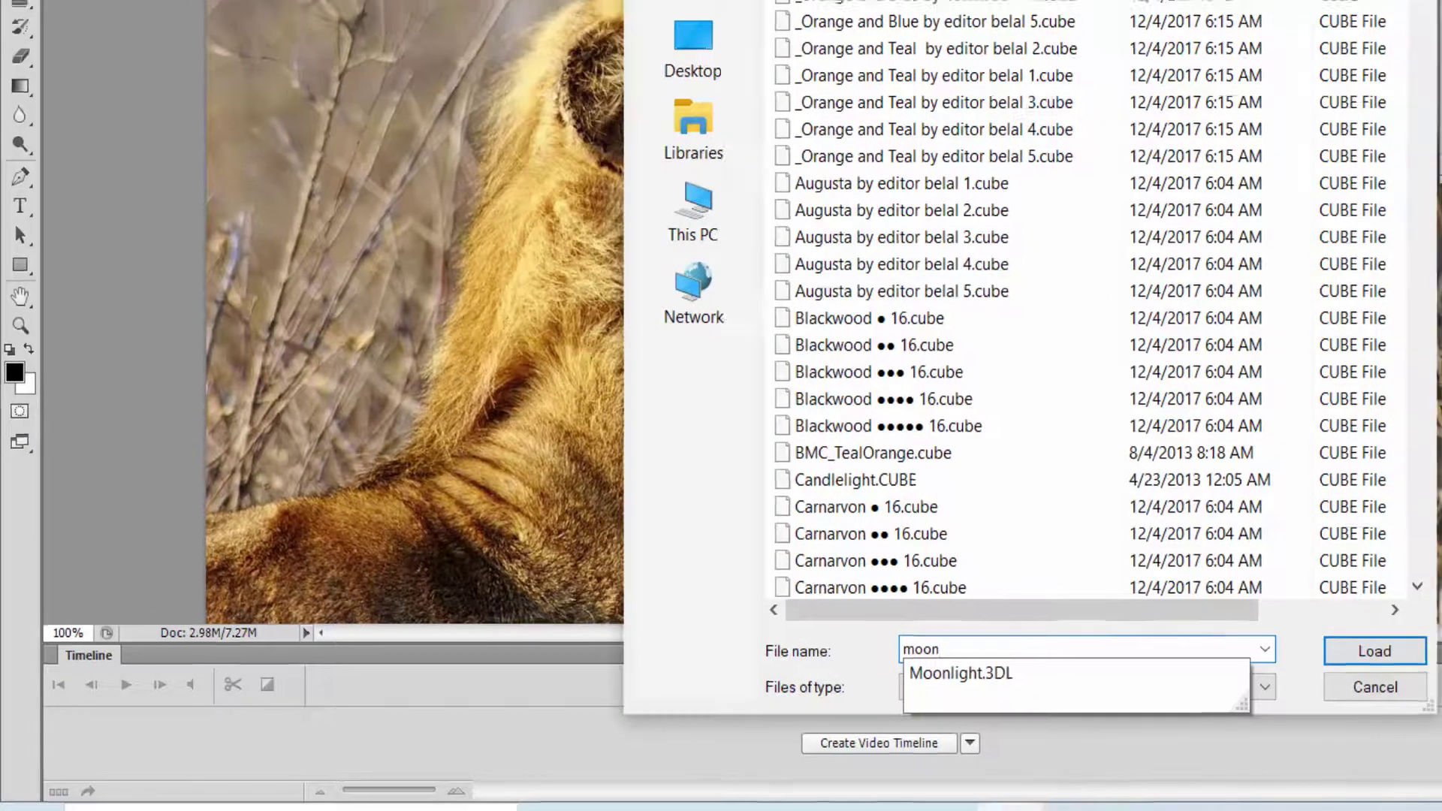
key(Down)
key(Return)
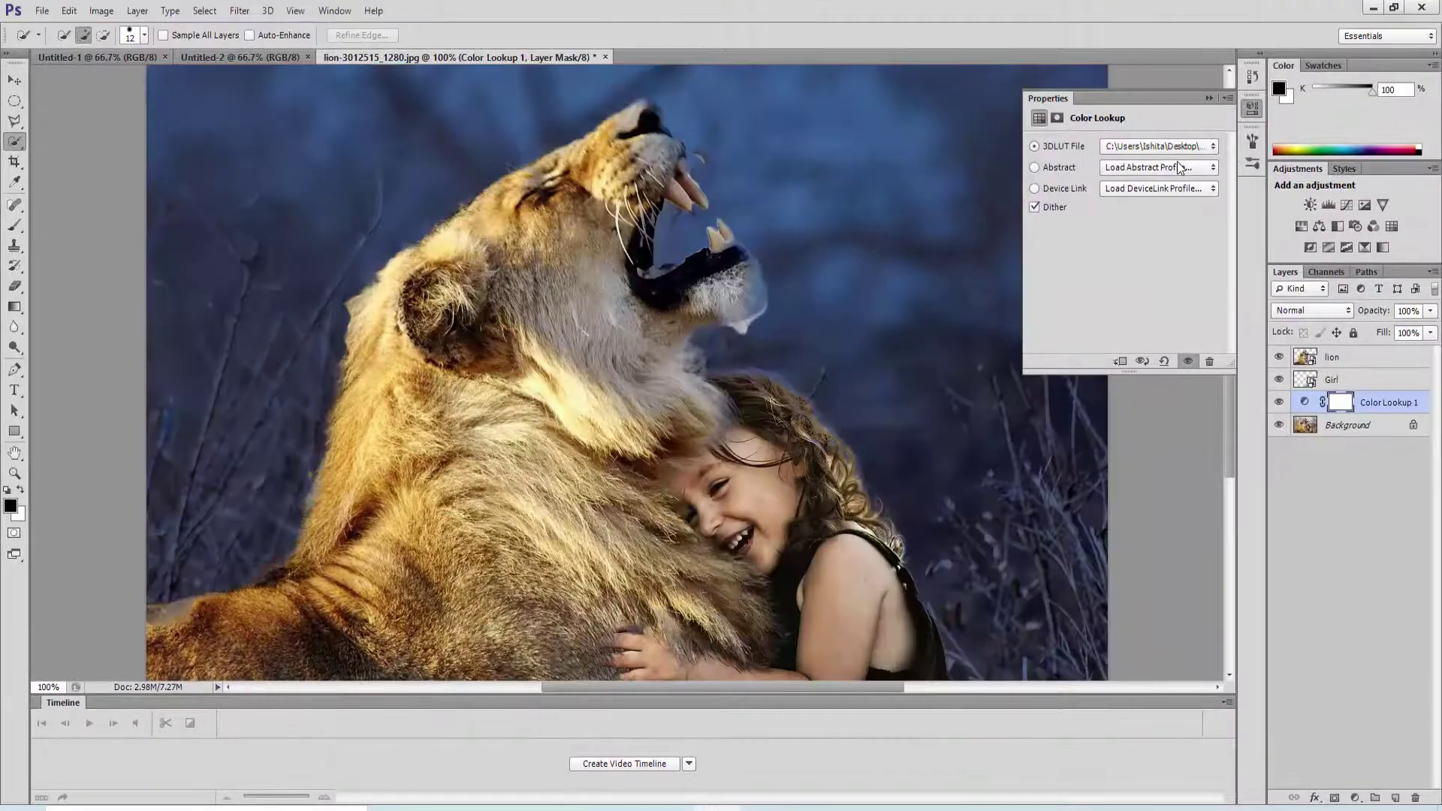
click(1210, 97)
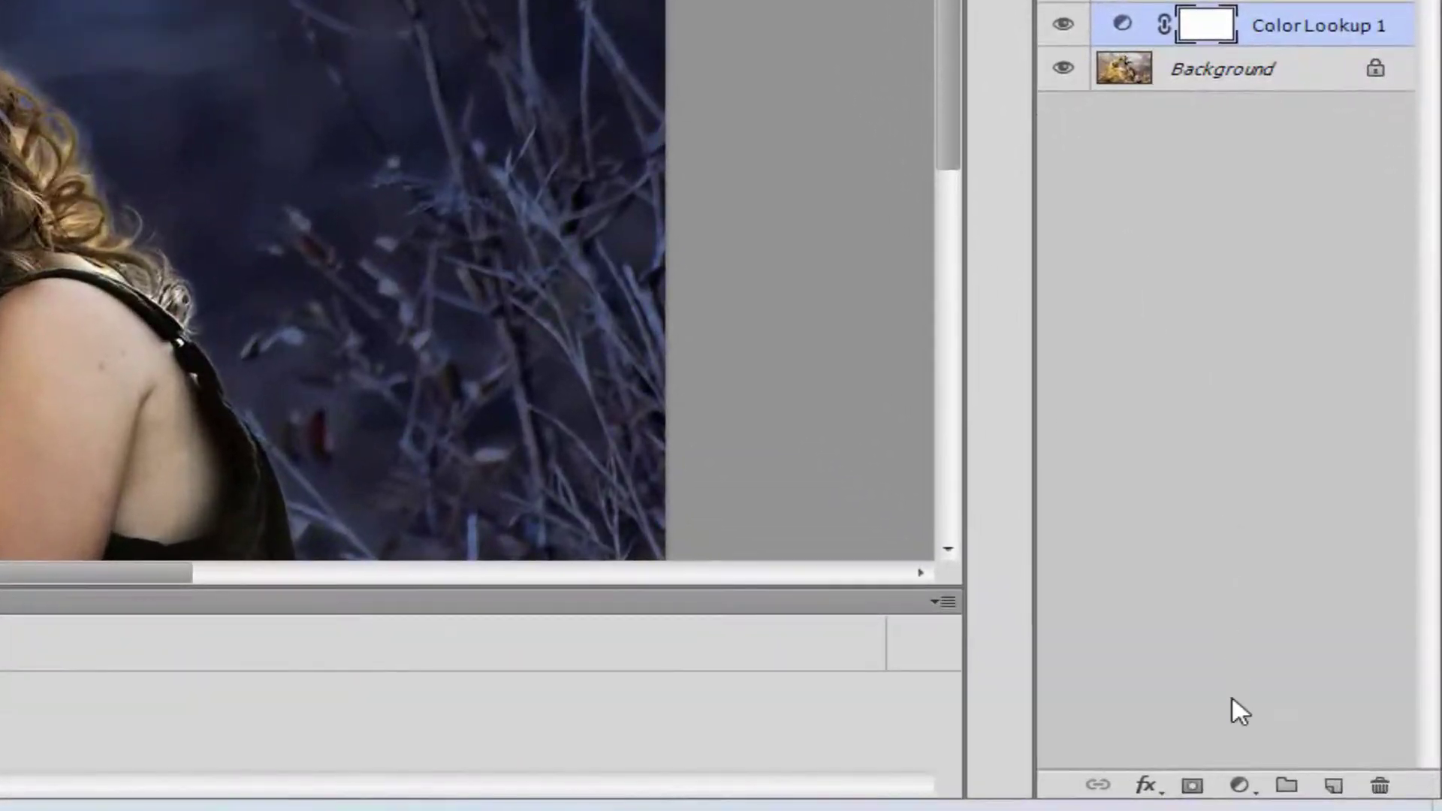
Step: Add a Hue/Saturation adjustment layer above the Color Lookup layer with Saturation set to -50
click(1241, 785)
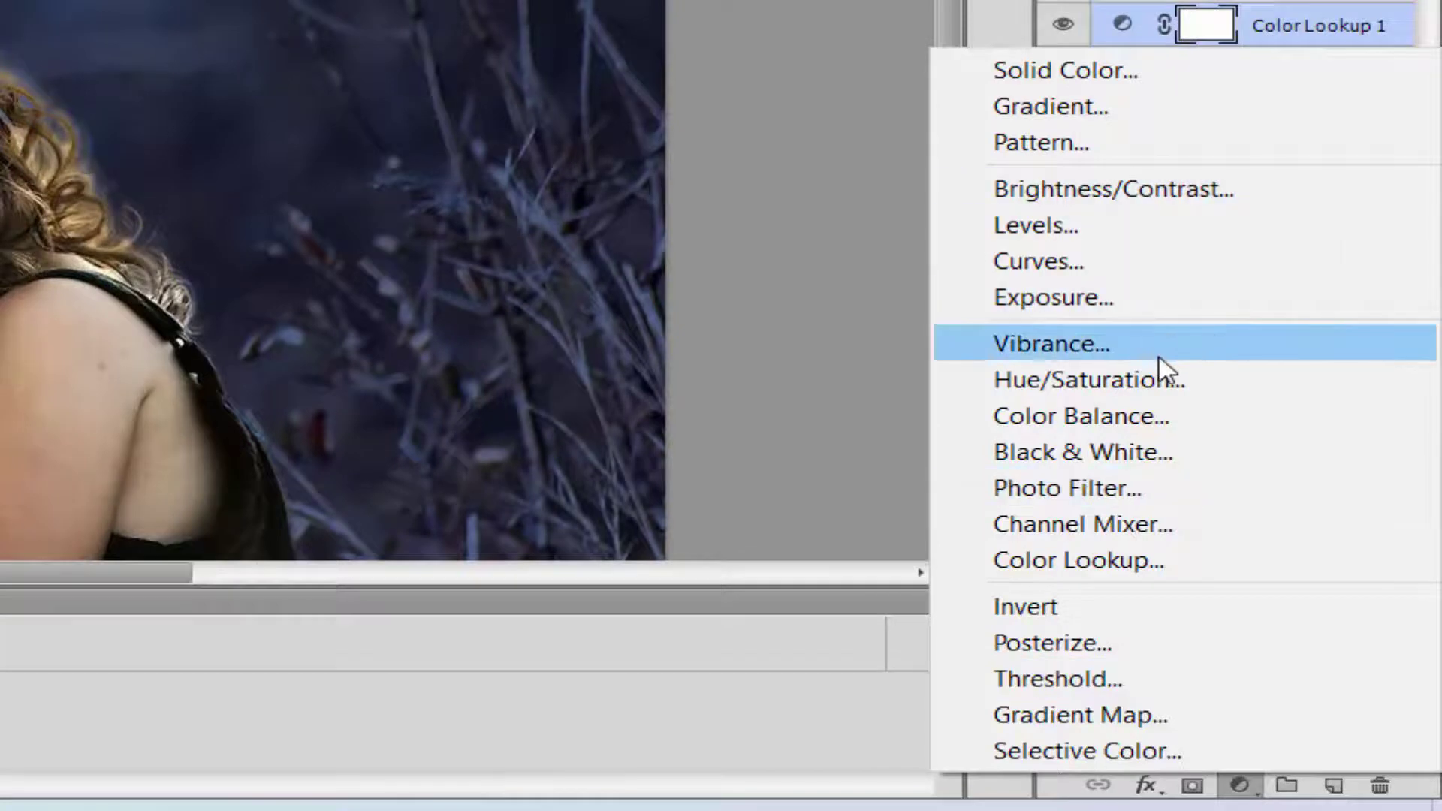
click(1166, 379)
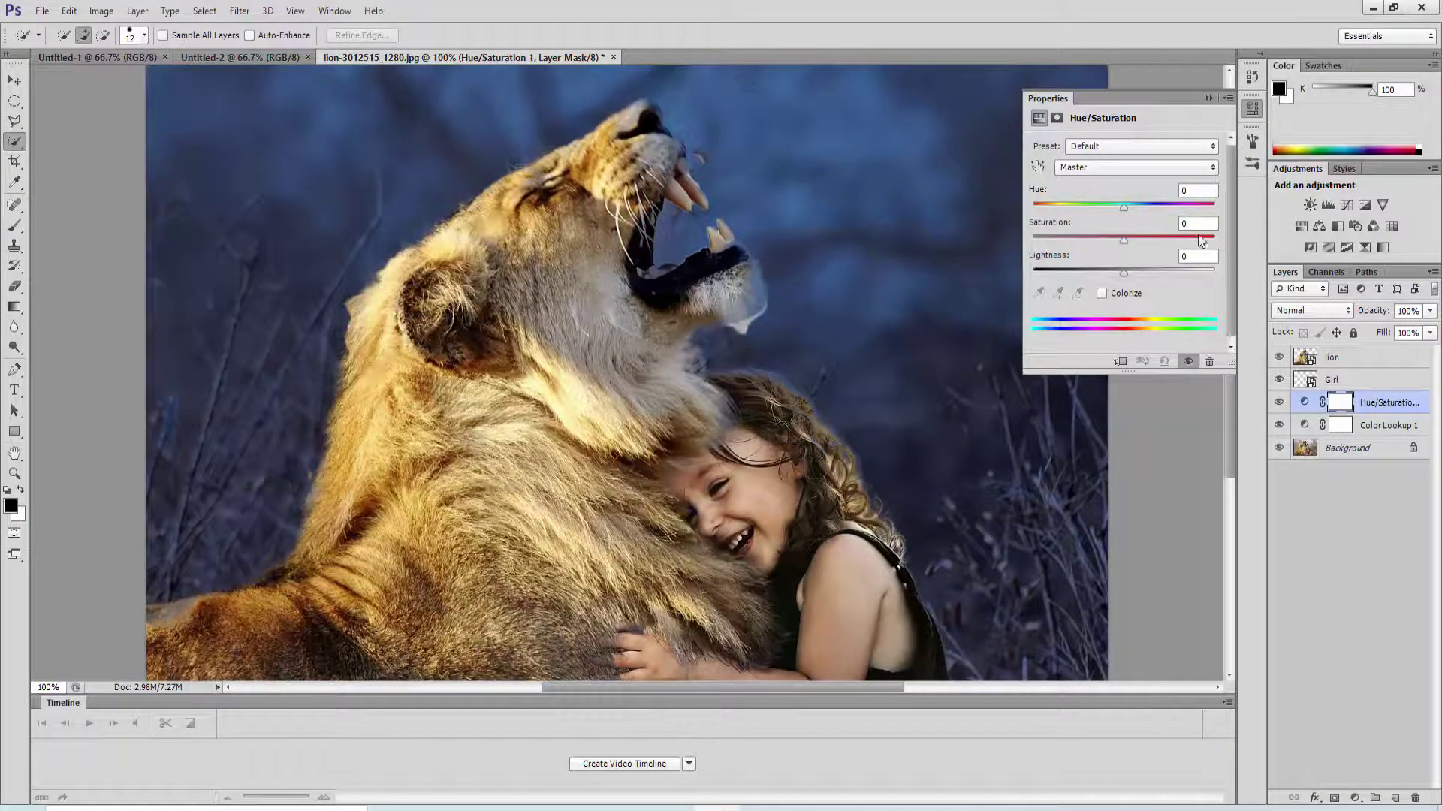
key(BackSpace)
text(-50)
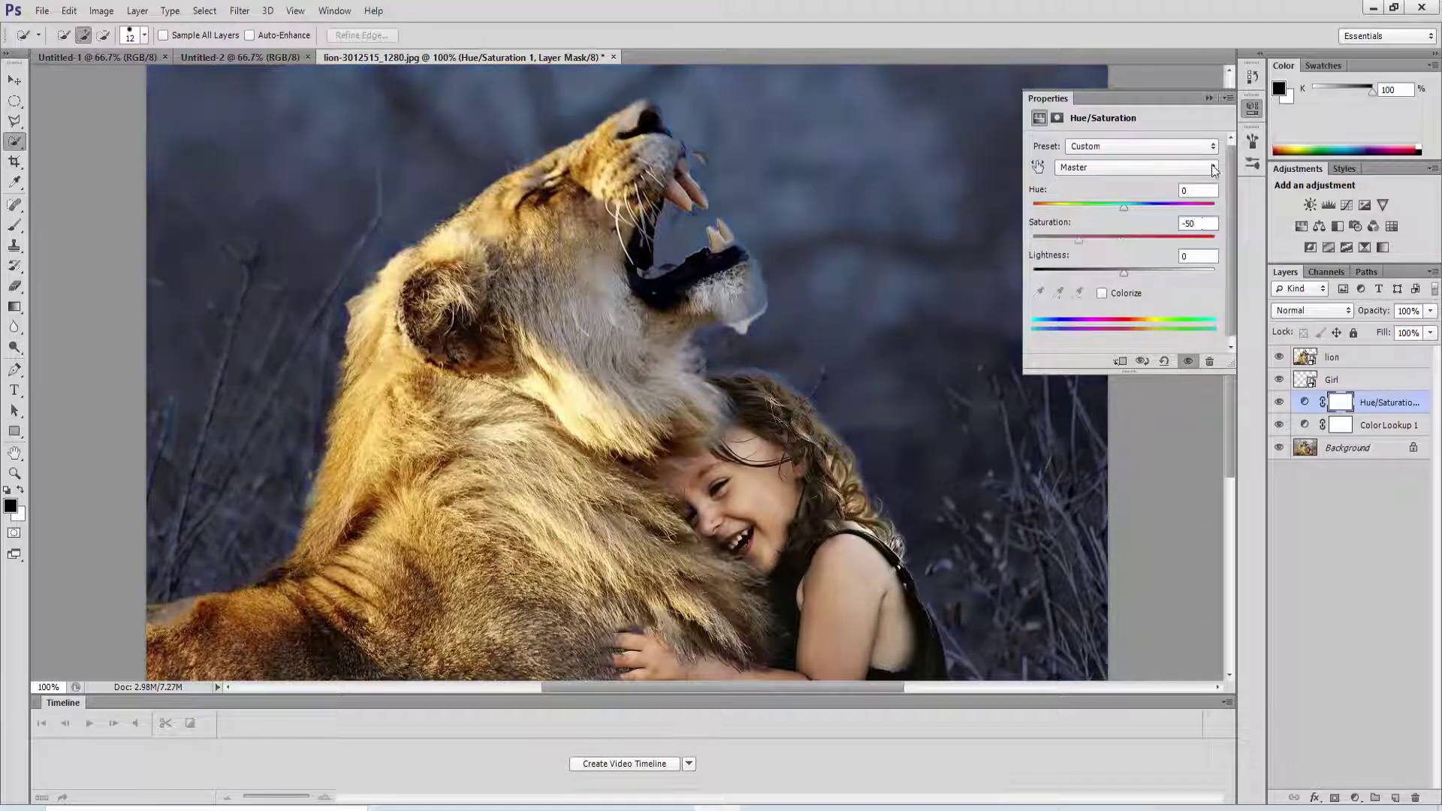
click(1209, 98)
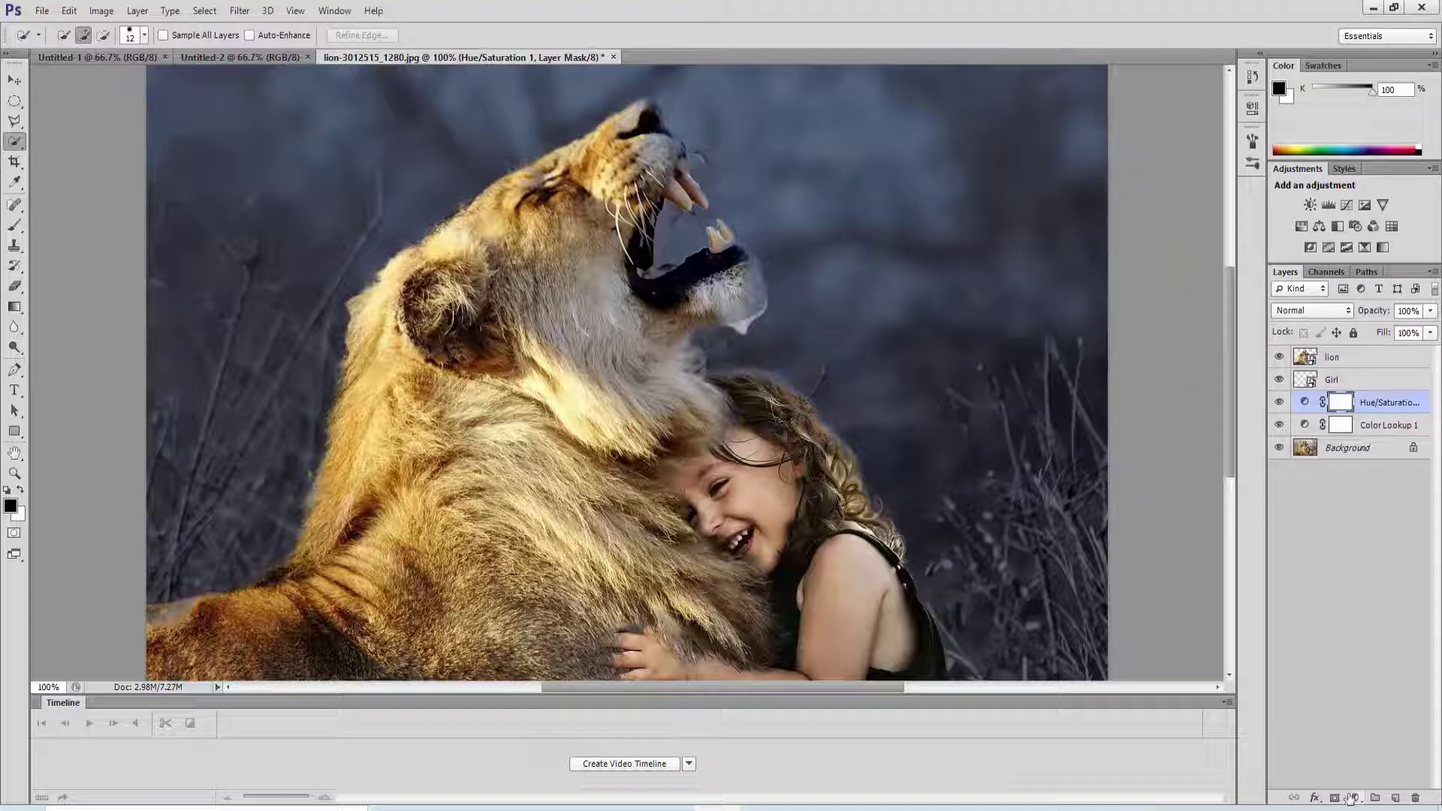
Step: Add a Levels adjustment layer above the Hue/Saturation layer with the white output level set to 110
click(1353, 798)
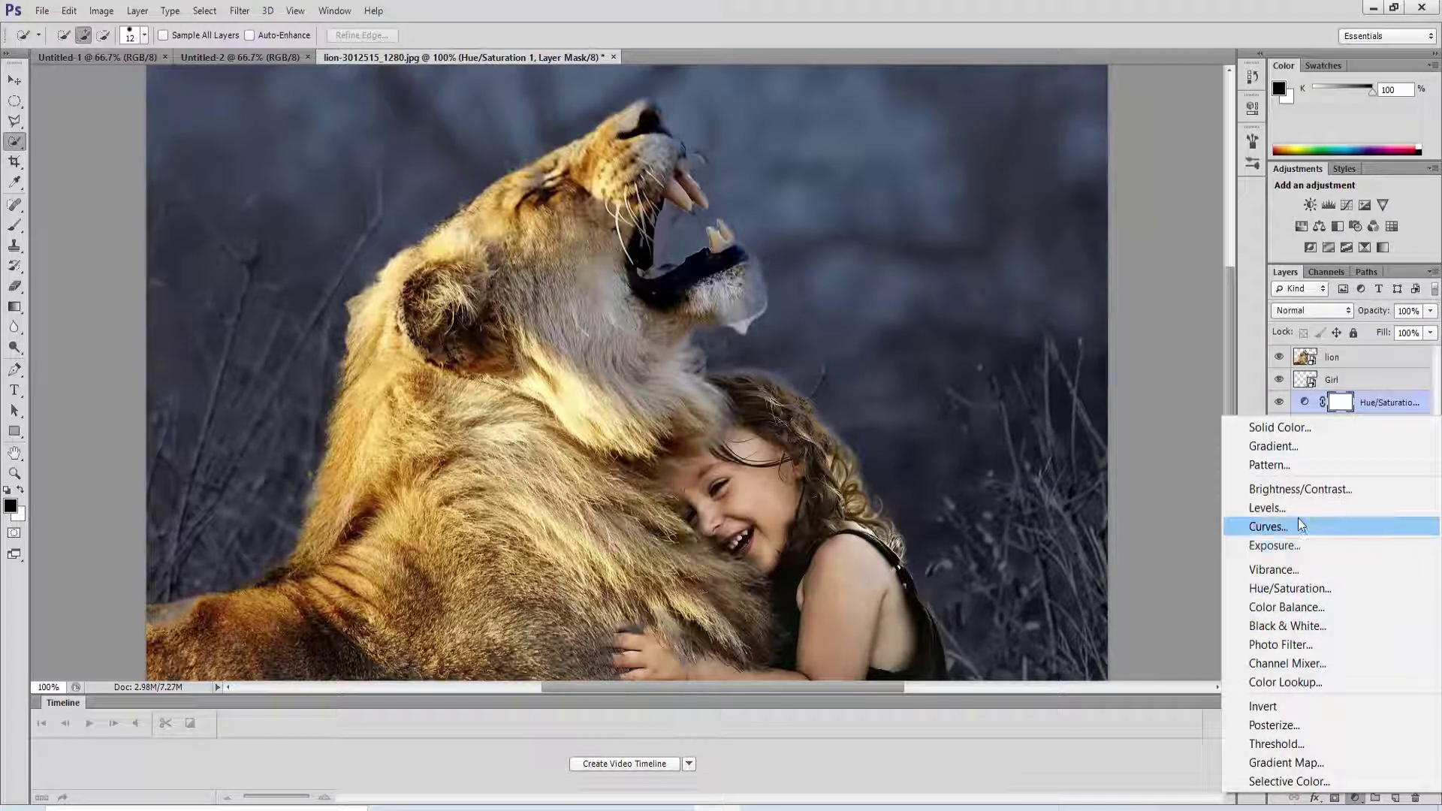
click(1269, 508)
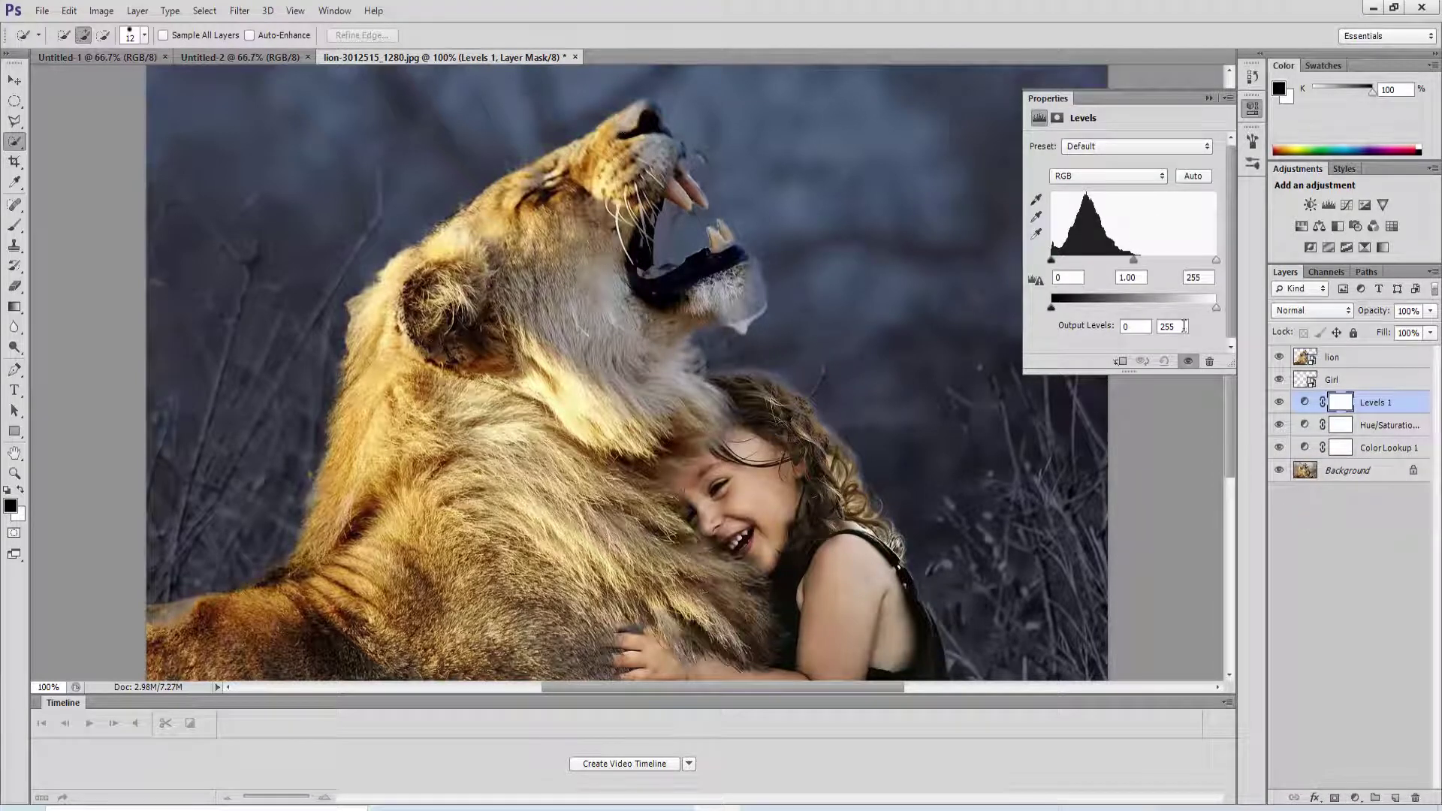
text(110)
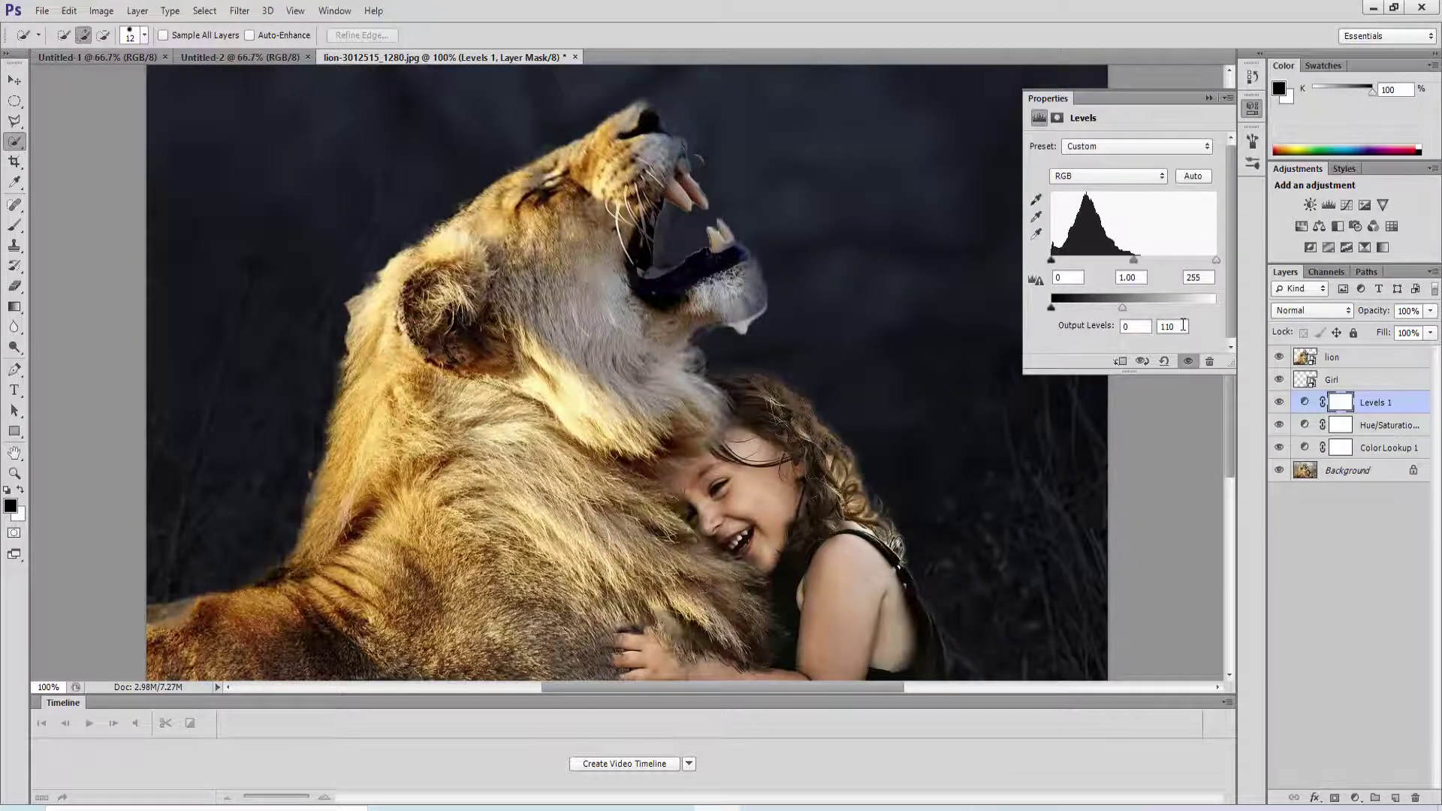
click(1208, 97)
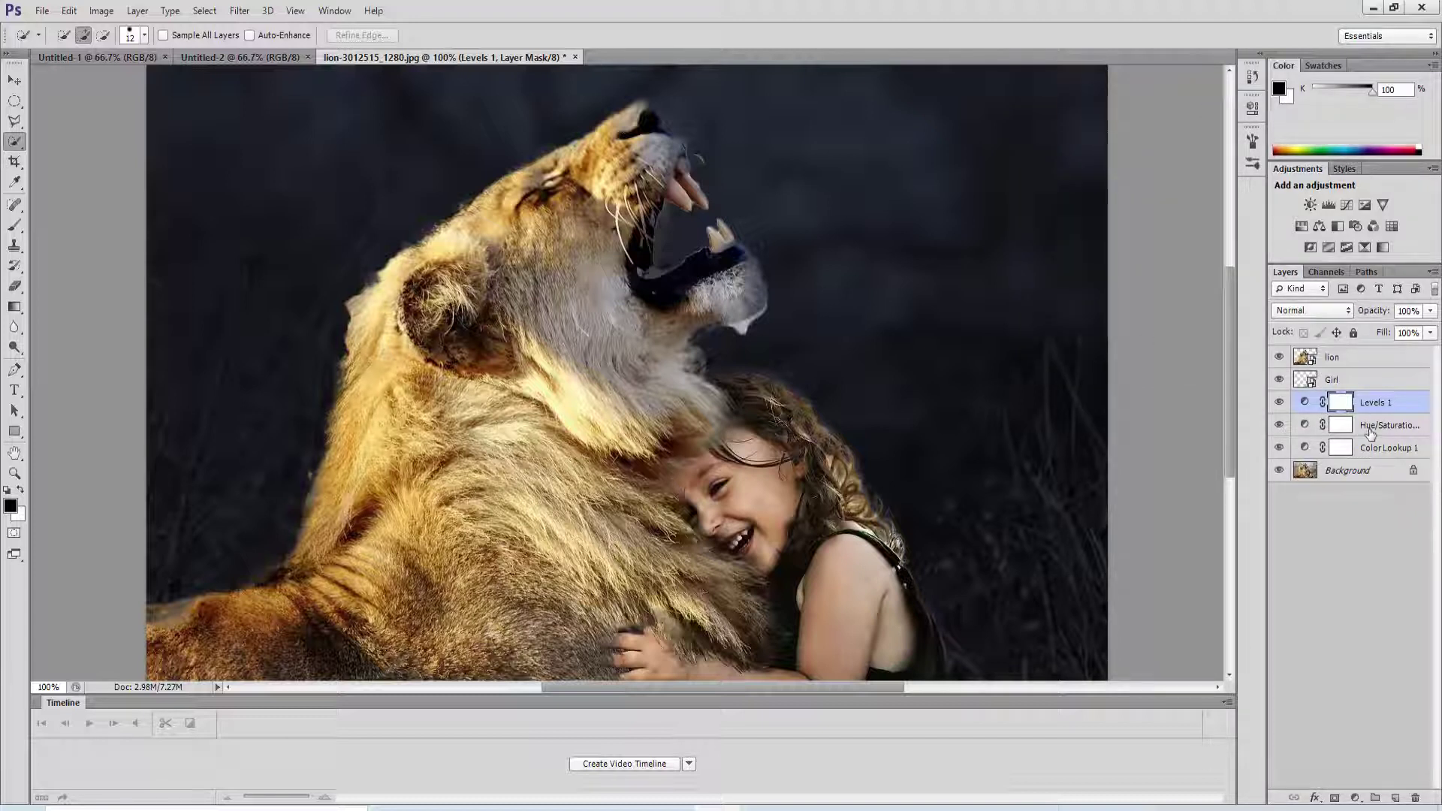
Step: Group the Levels, Hue/Saturation and Color Lookup adjustment layers and name the group "Night Effects"
shift+click(1370, 427)
shift+click(1371, 449)
key(ctrl+g)
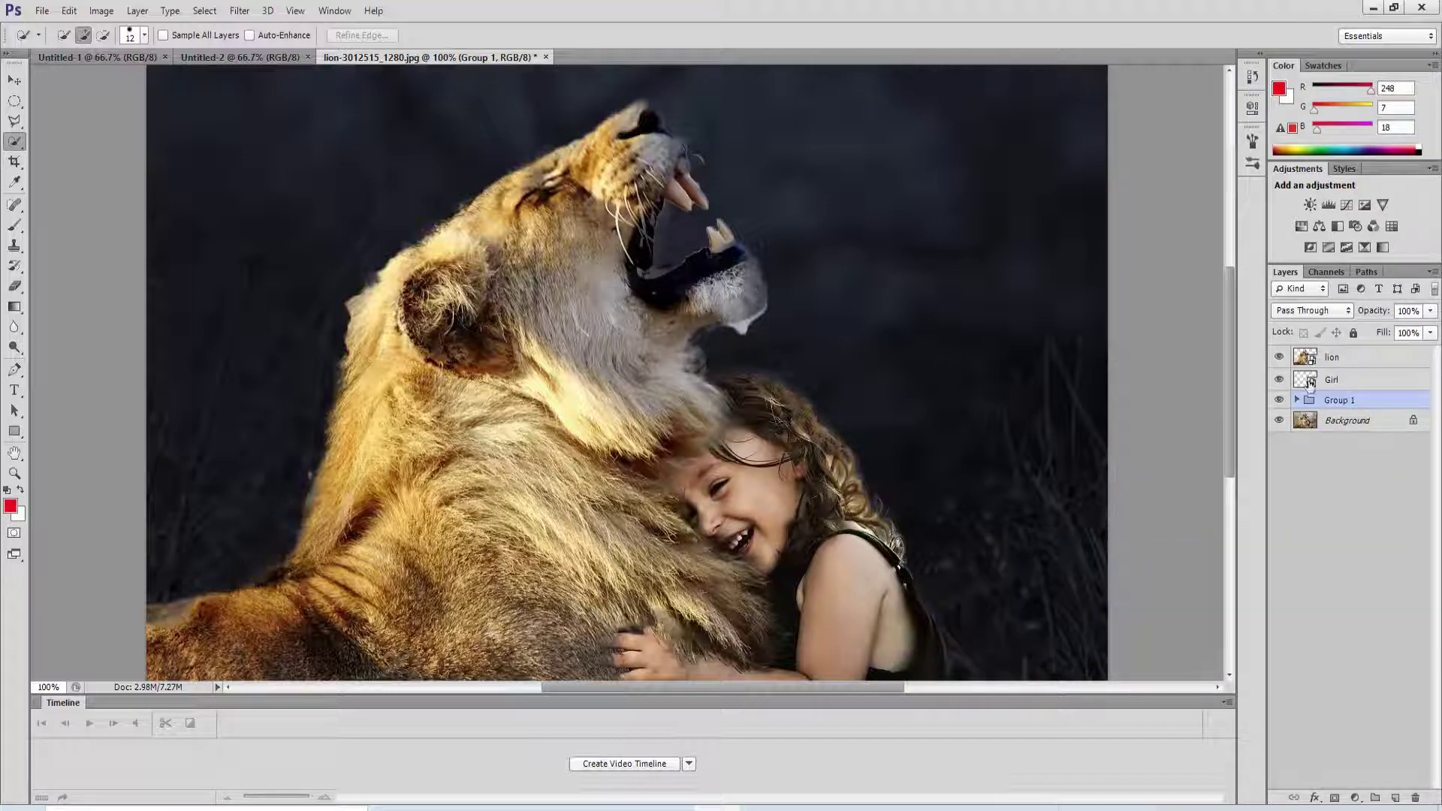
double_click(1341, 400)
key(BackSpace)
text(Night Eff)
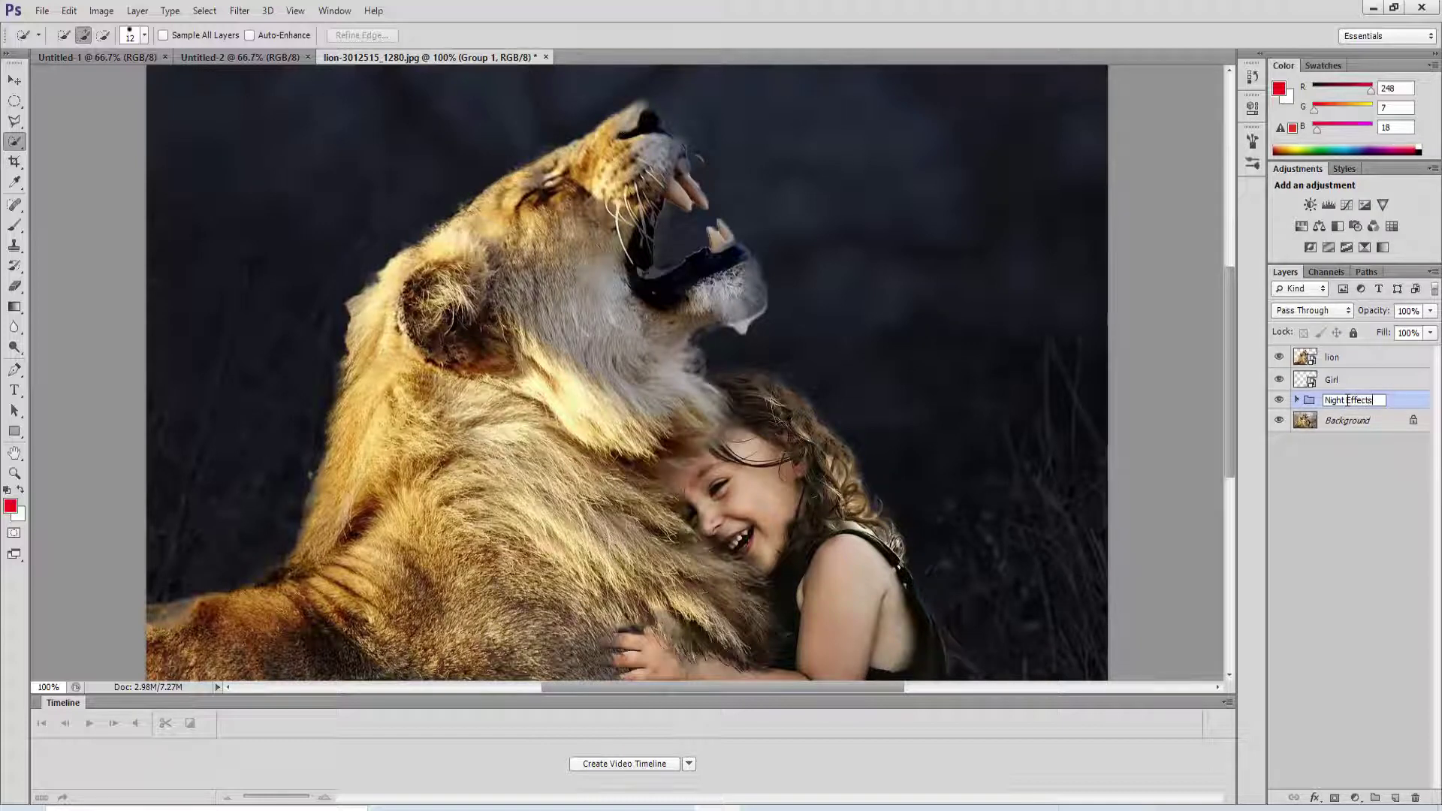
text(ects)
key(Return)
Step: Put the lion layer into a new group named "Lion Glow"
click(1388, 358)
key(ctrl+g)
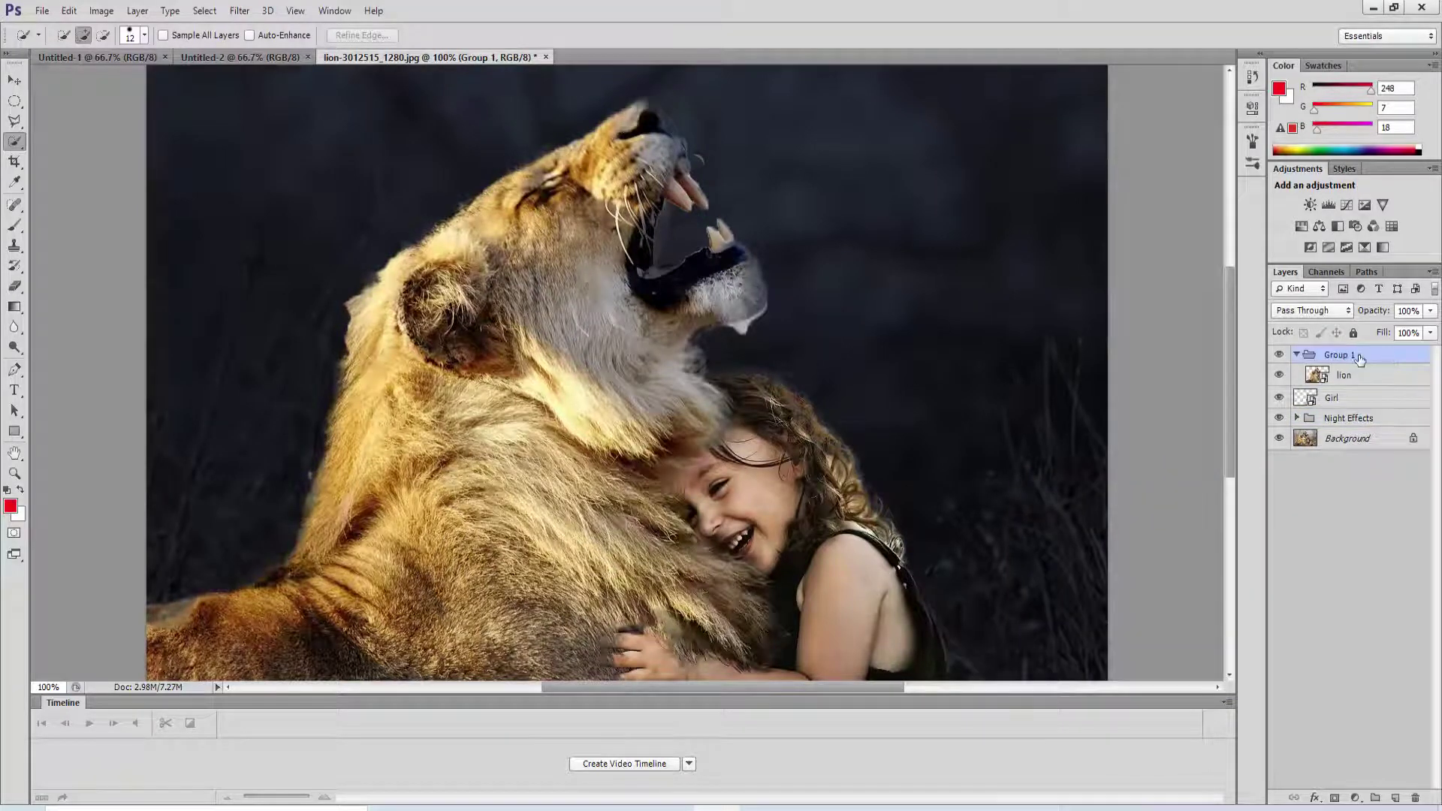
double_click(1360, 358)
text(Lion Glow)
key(Return)
Step: Duplicate the lion layer inside the Lion Glow group and set the copy's blend mode to Linear Dodge (Add)
click(1349, 375)
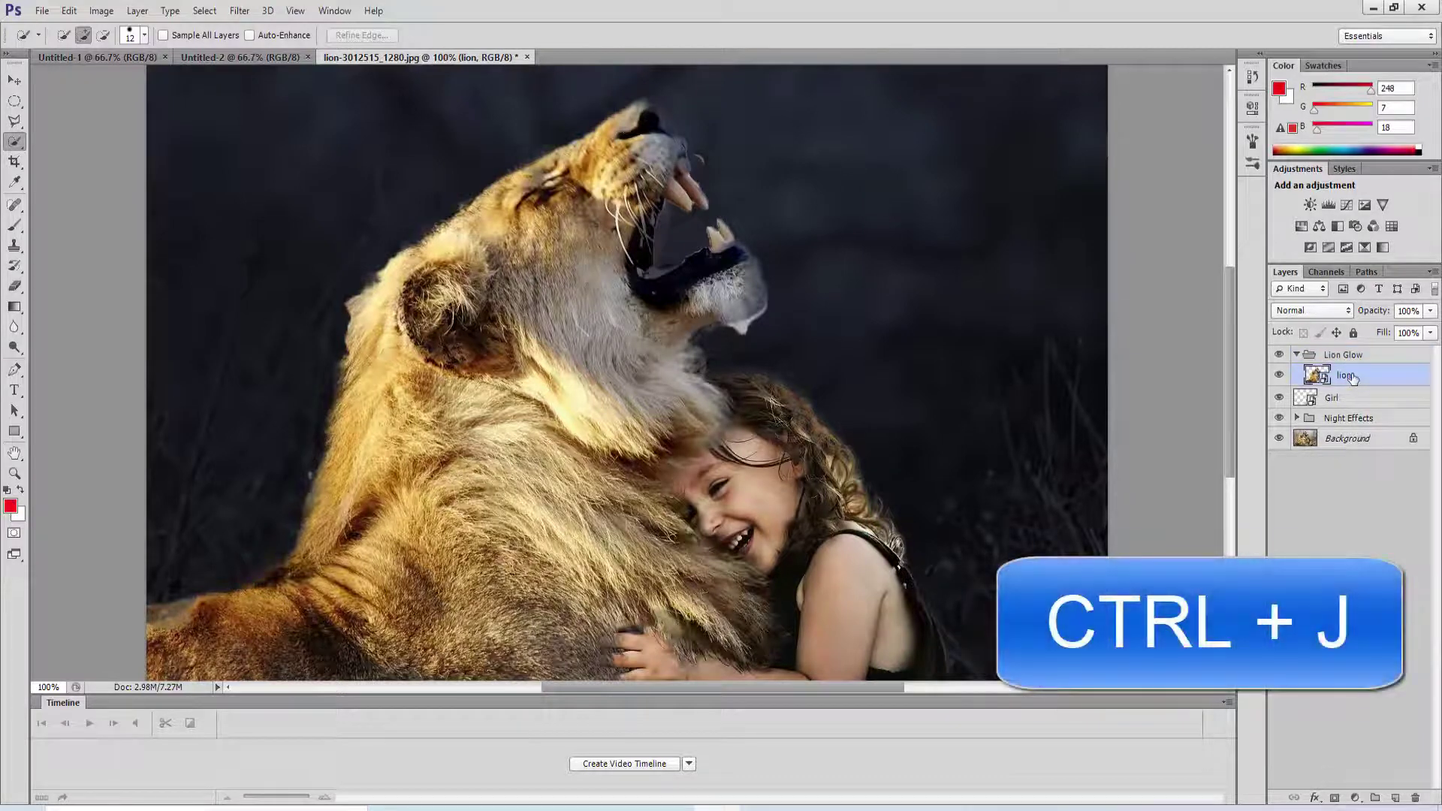
key(ctrl+j)
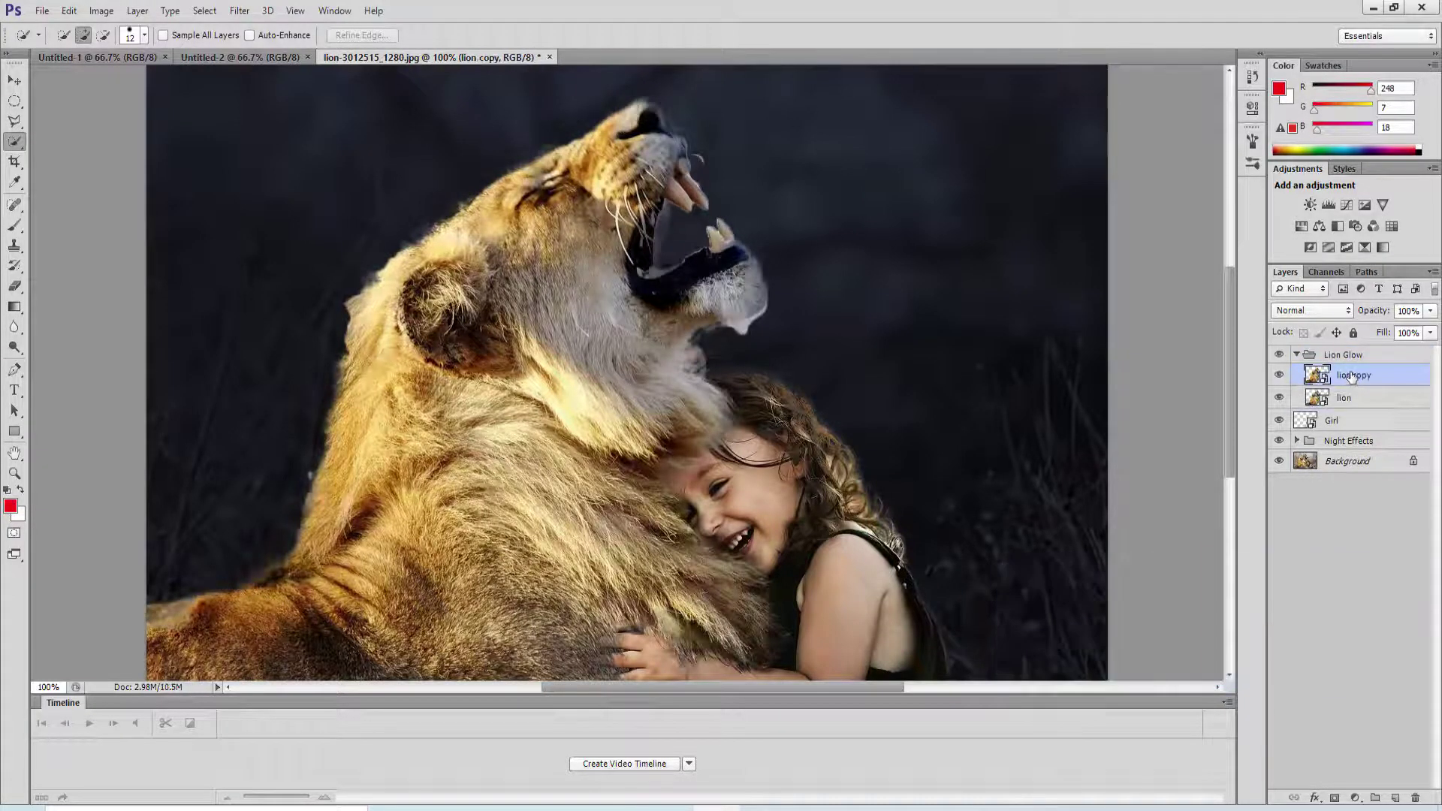
click(1323, 309)
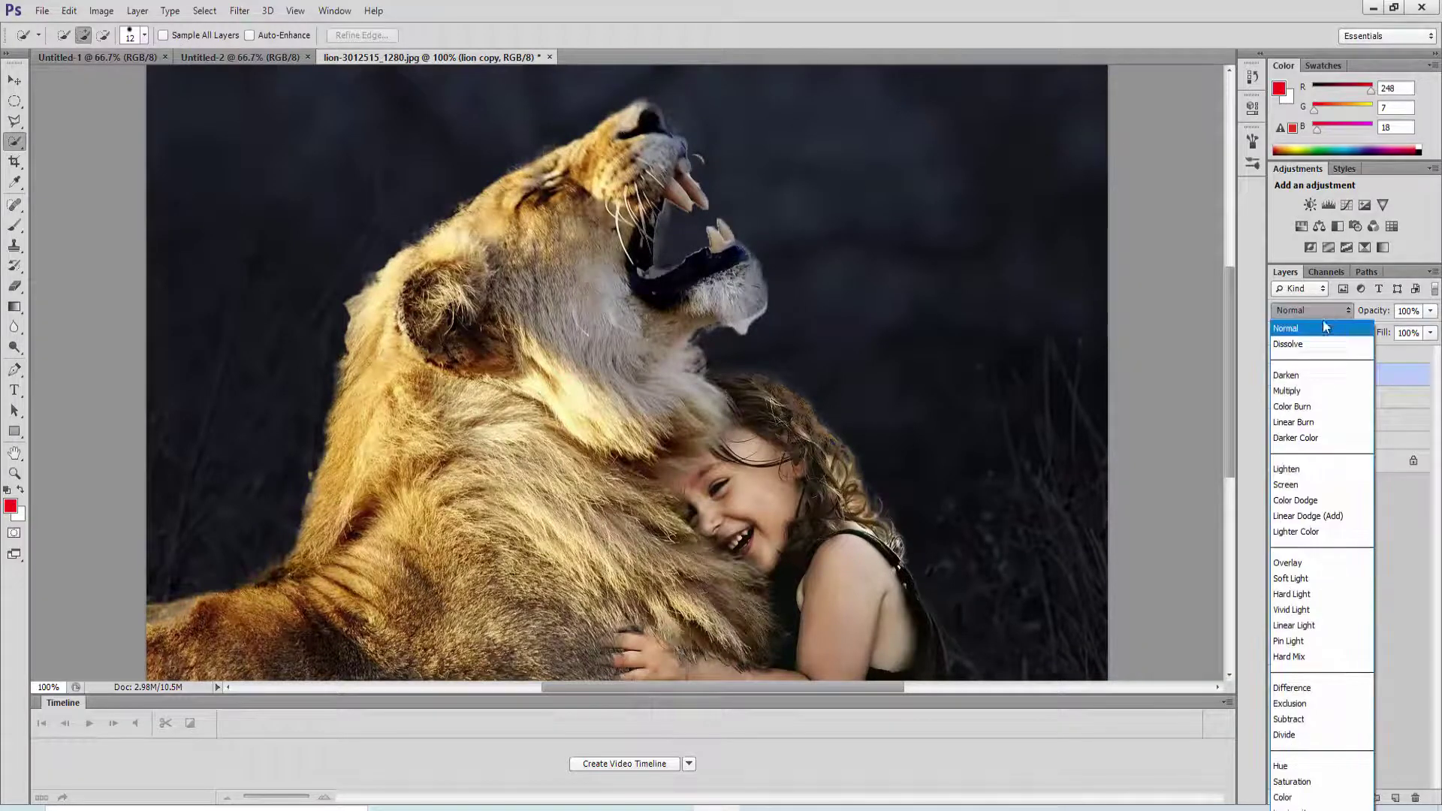
click(1319, 519)
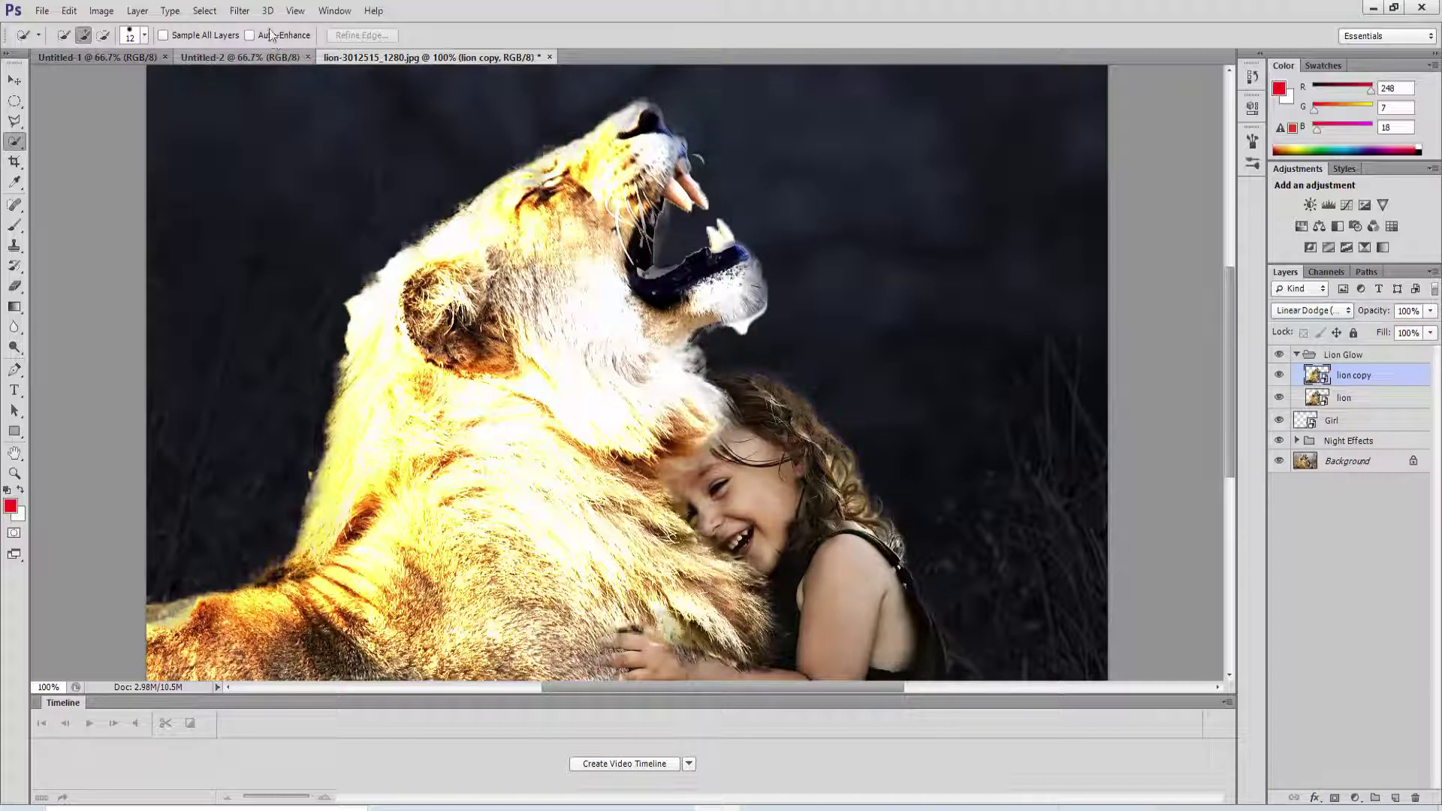
Step: Apply a Gaussian Blur smart filter with a 5-pixel radius to the lion copy layer
click(240, 11)
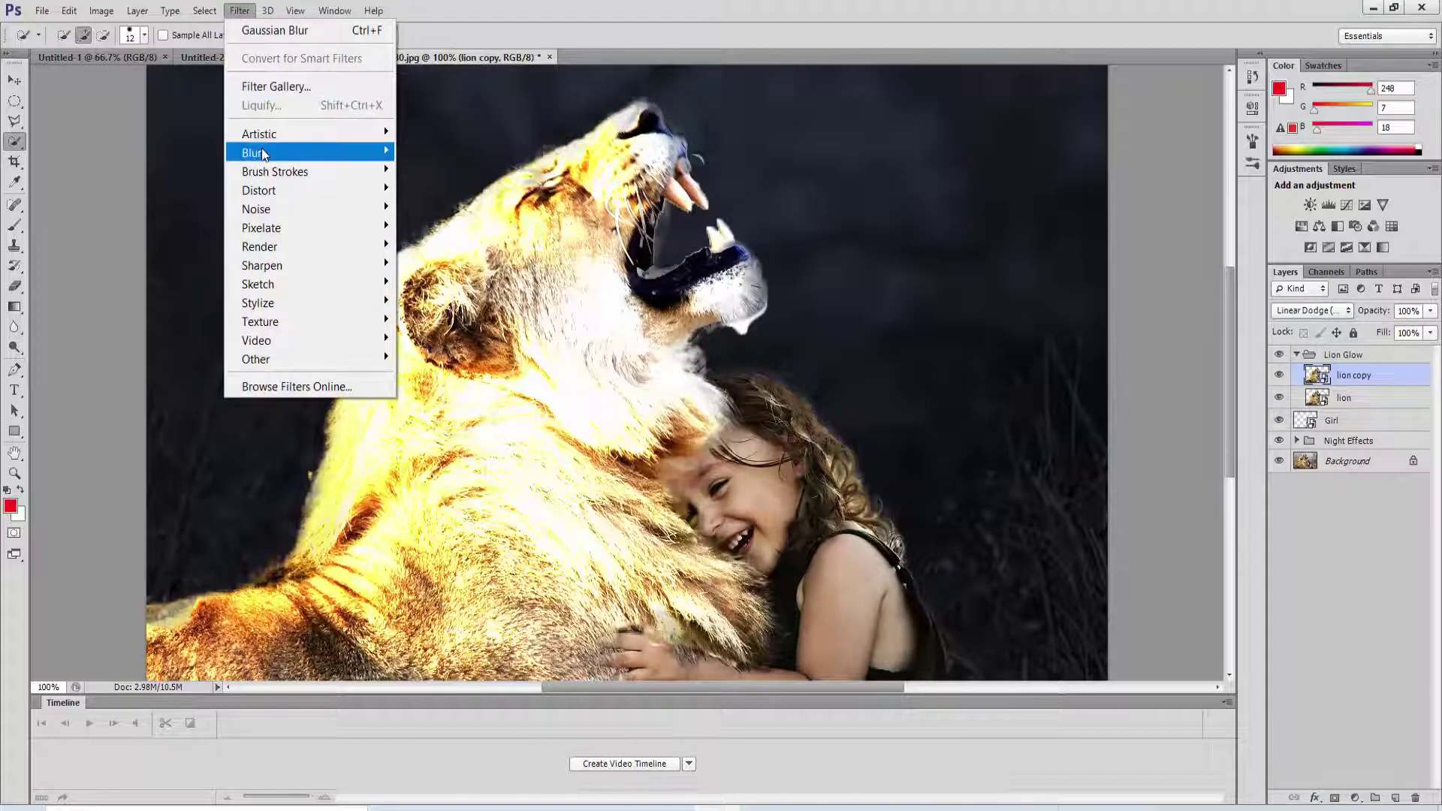
mouse_move(356, 152)
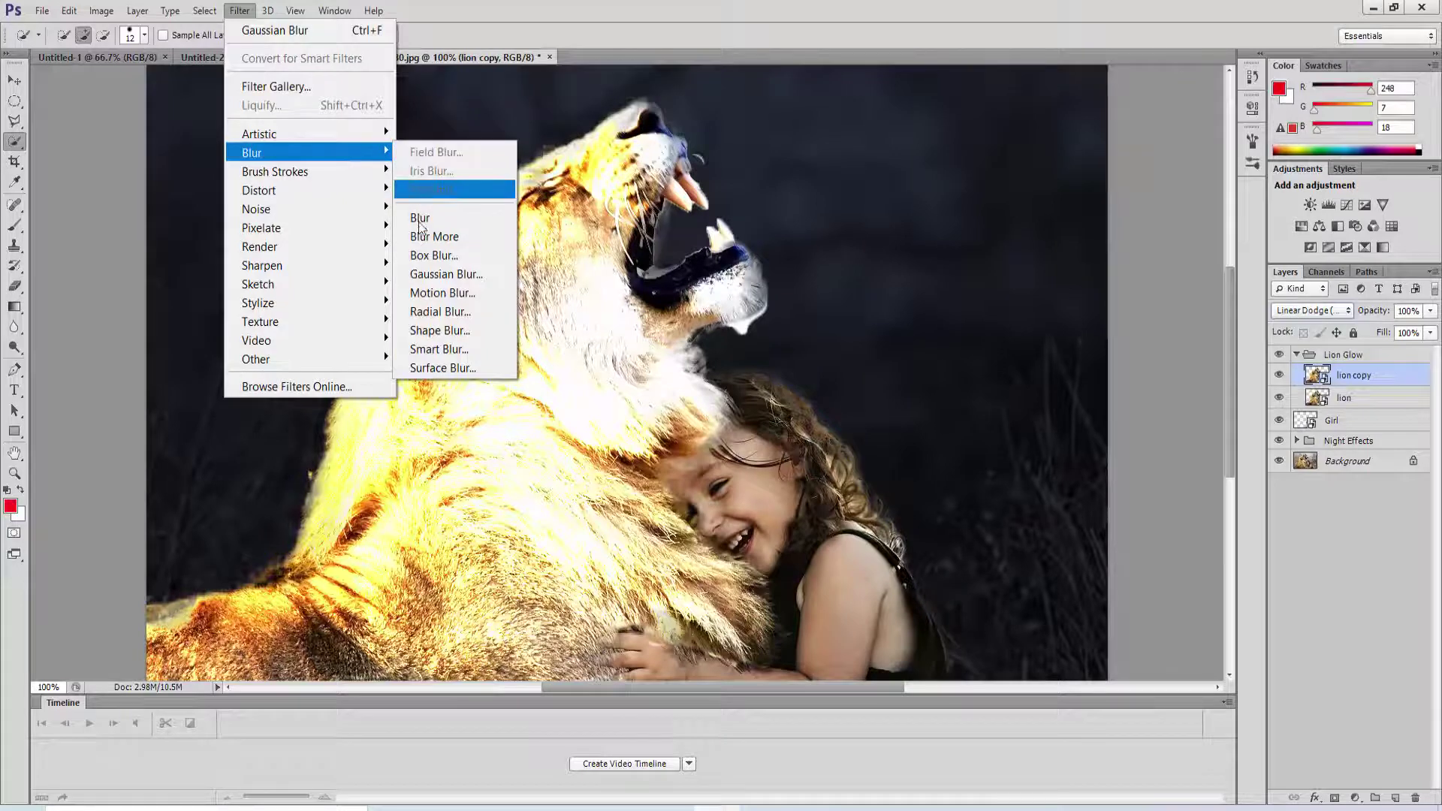
click(444, 274)
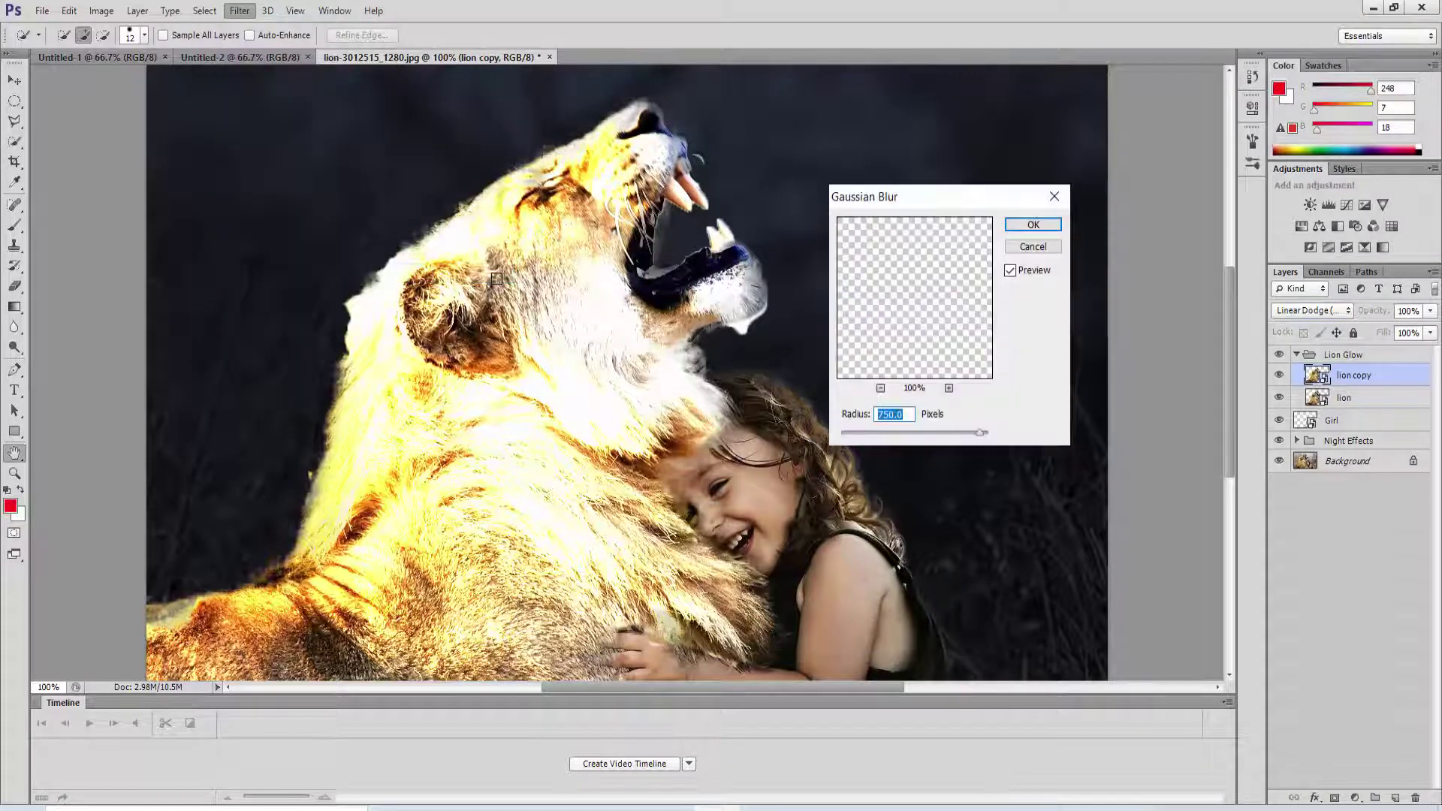
key(BackSpace)
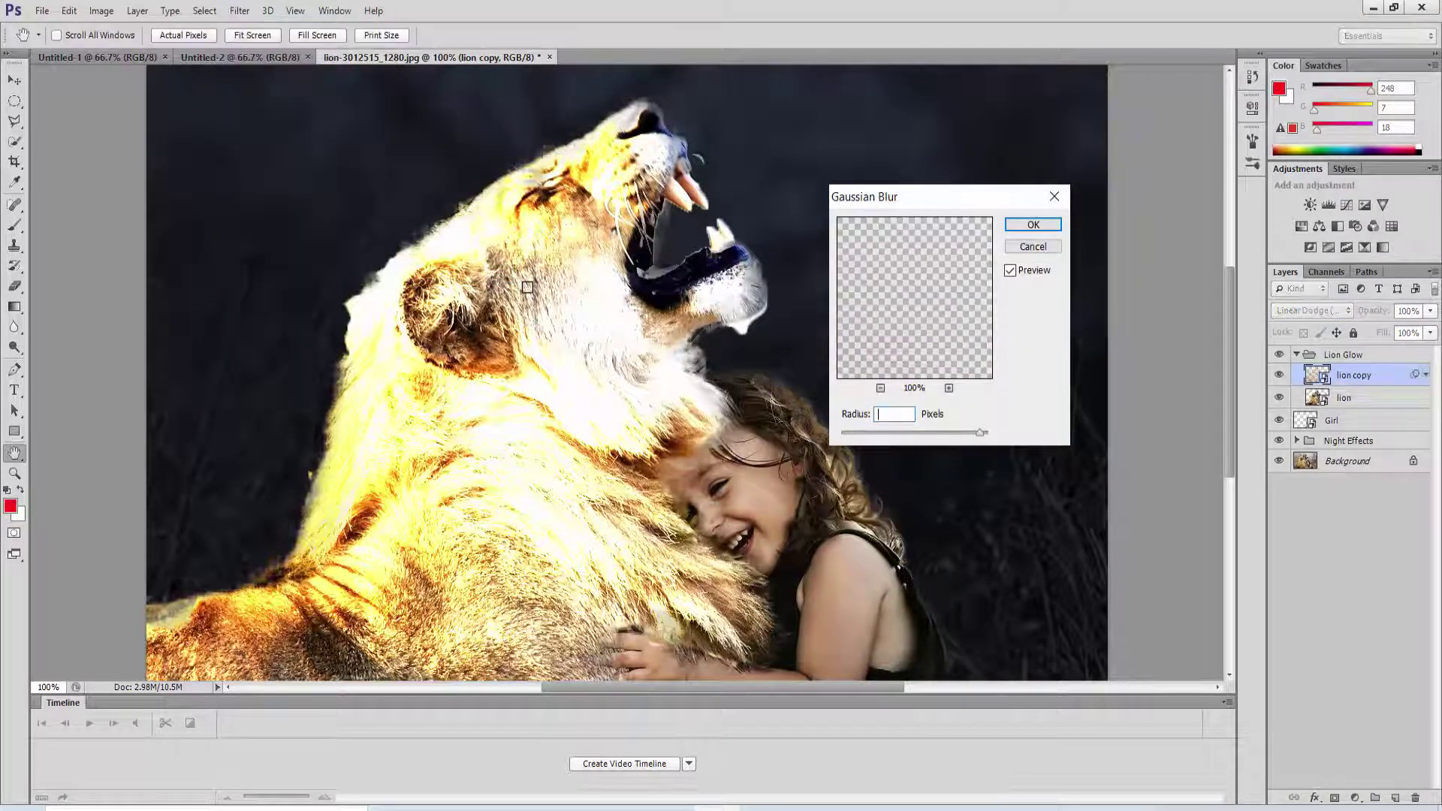
text(5)
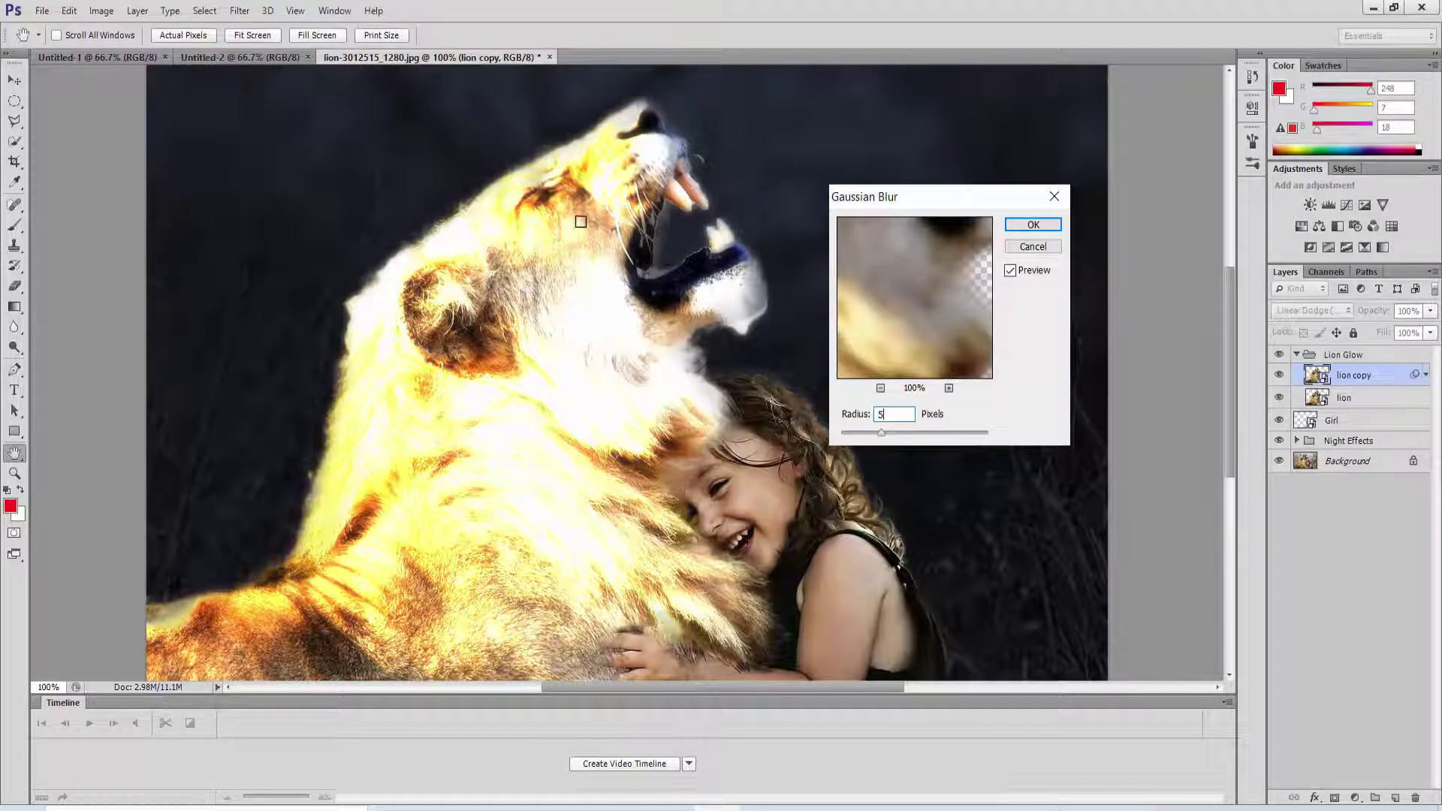
click(1015, 226)
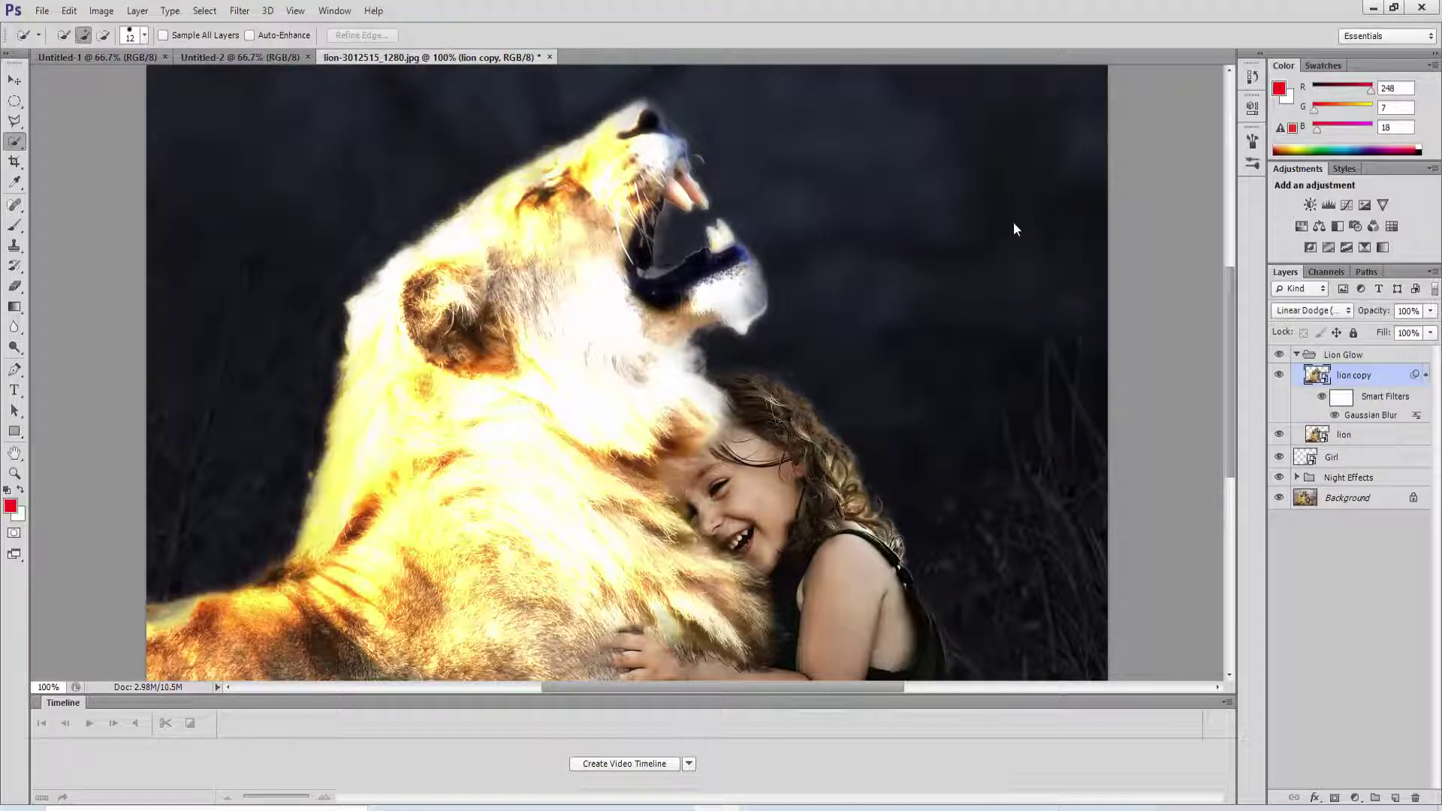
Step: Duplicate the blurred lion copy layer and set the duplicate's Gaussian Blur radius to 250 pixels
key(ctrl+j)
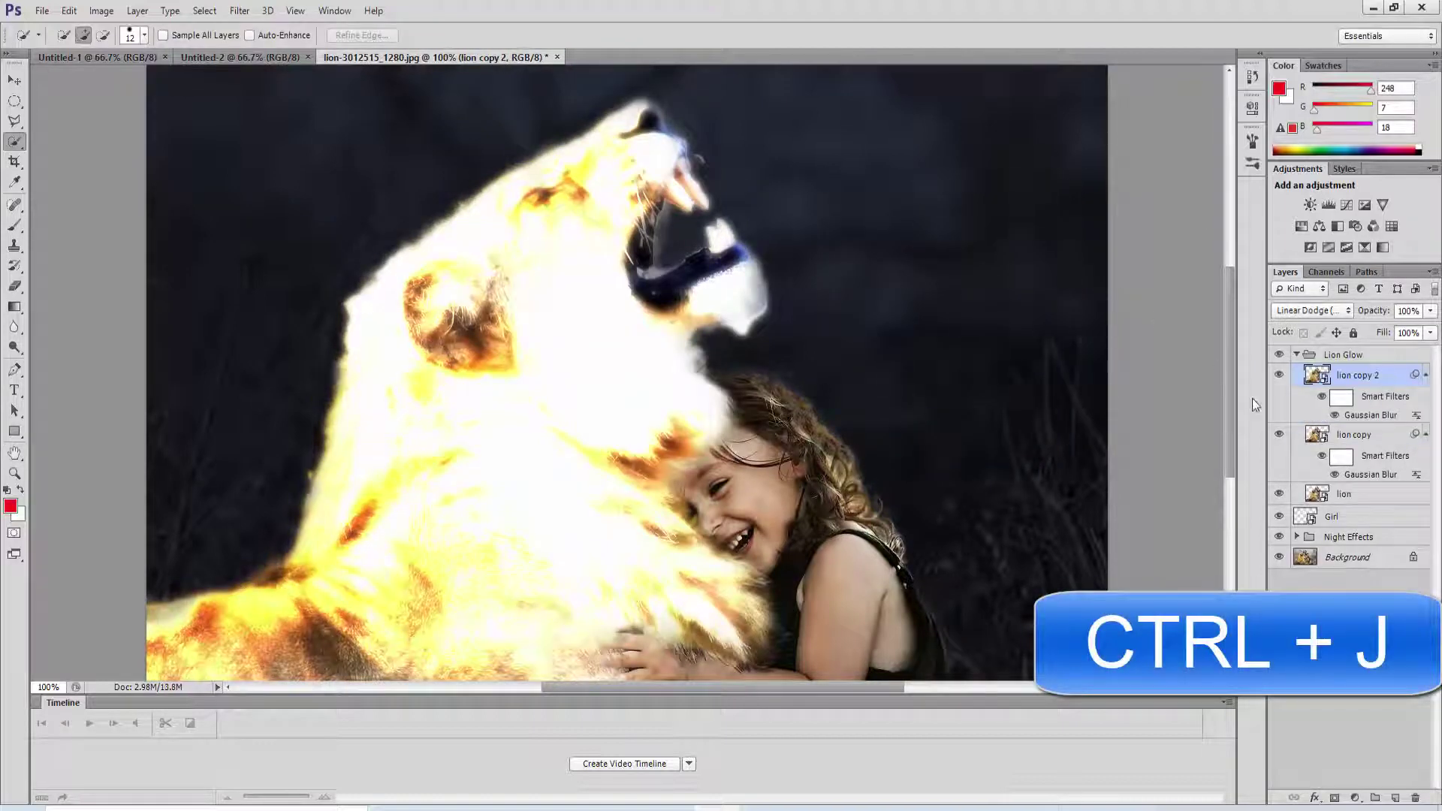
double_click(1354, 416)
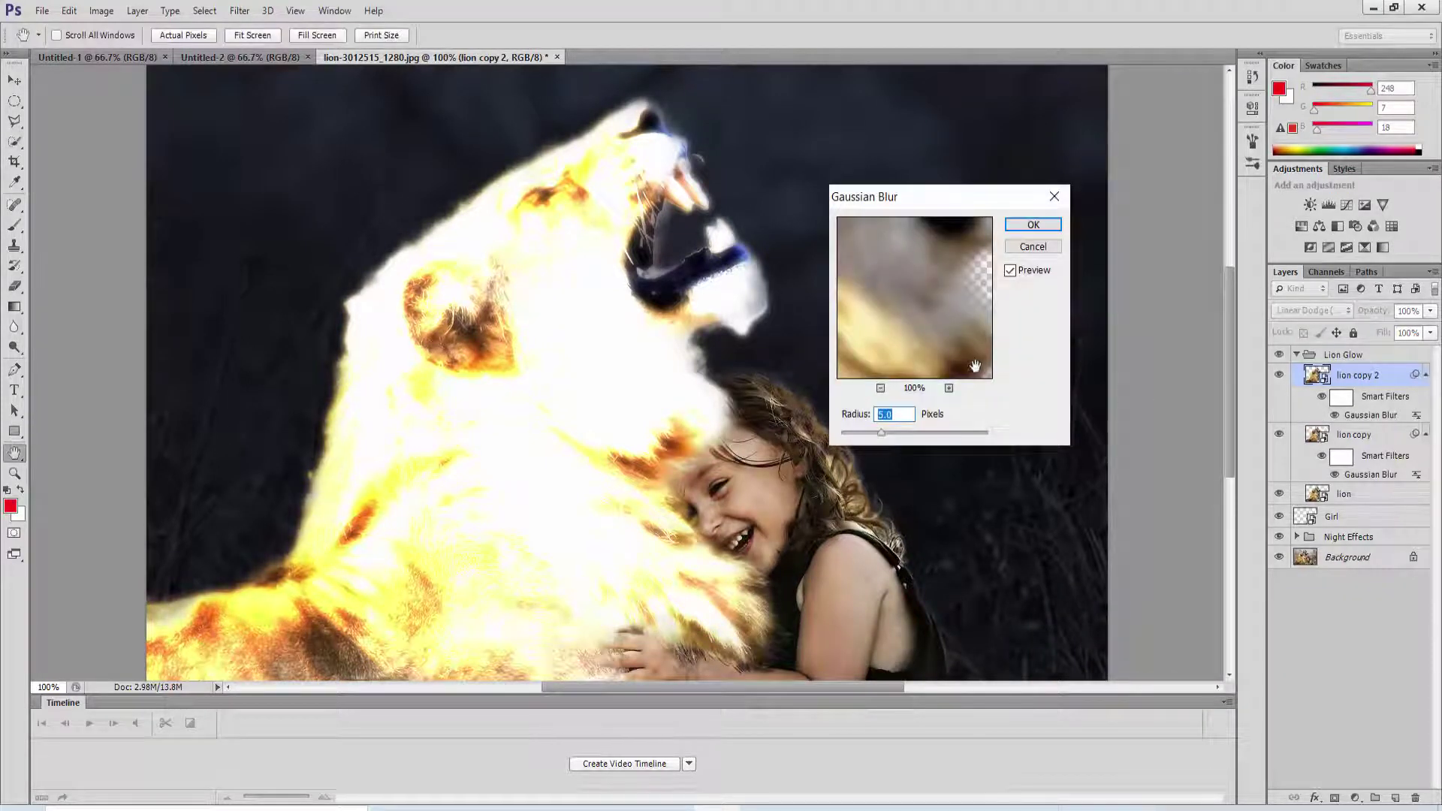
text(250)
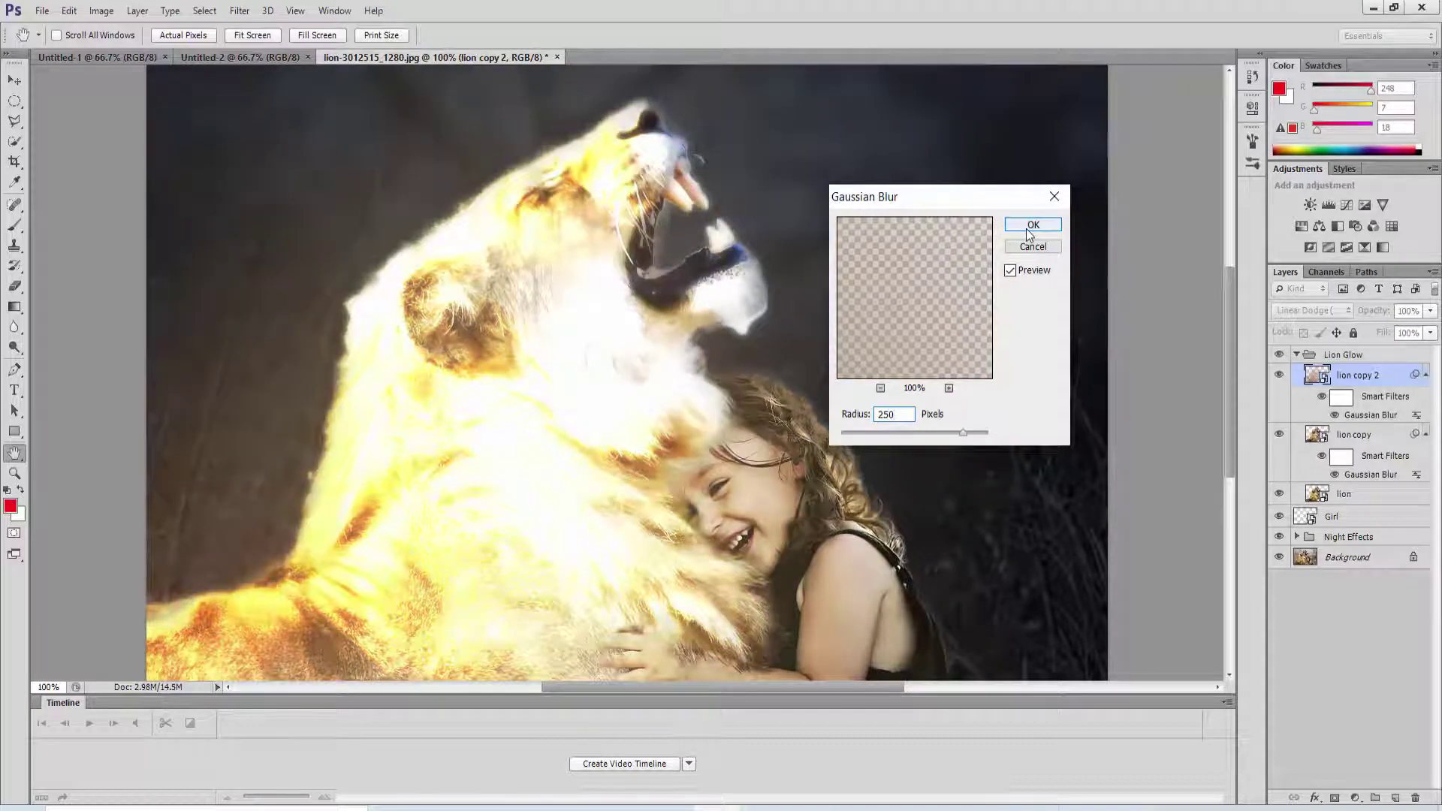
click(1027, 228)
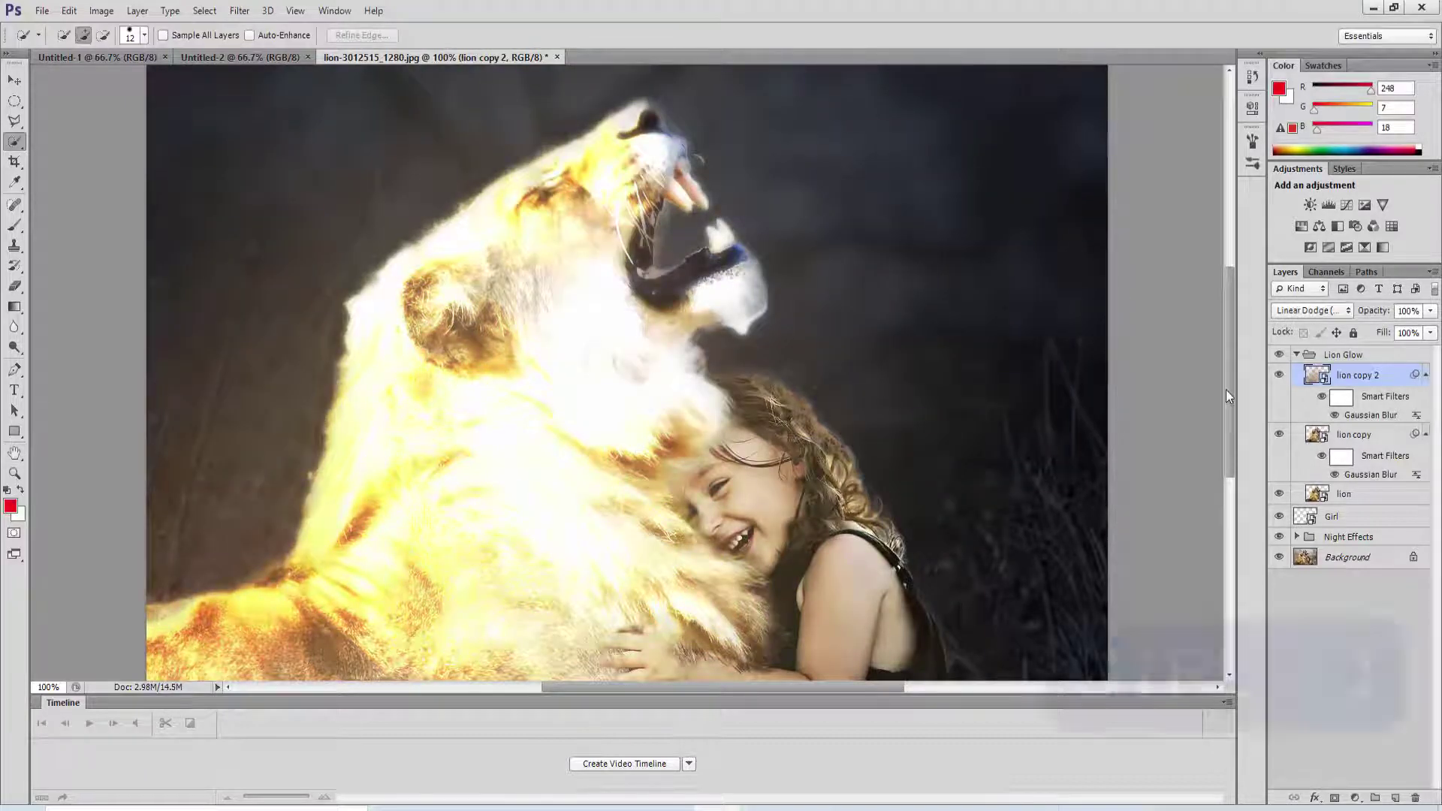
Step: Duplicate the lion layer blurred at 250 pixels and set the duplicate's Gaussian Blur radius to 500 pixels
key(ctrl+j)
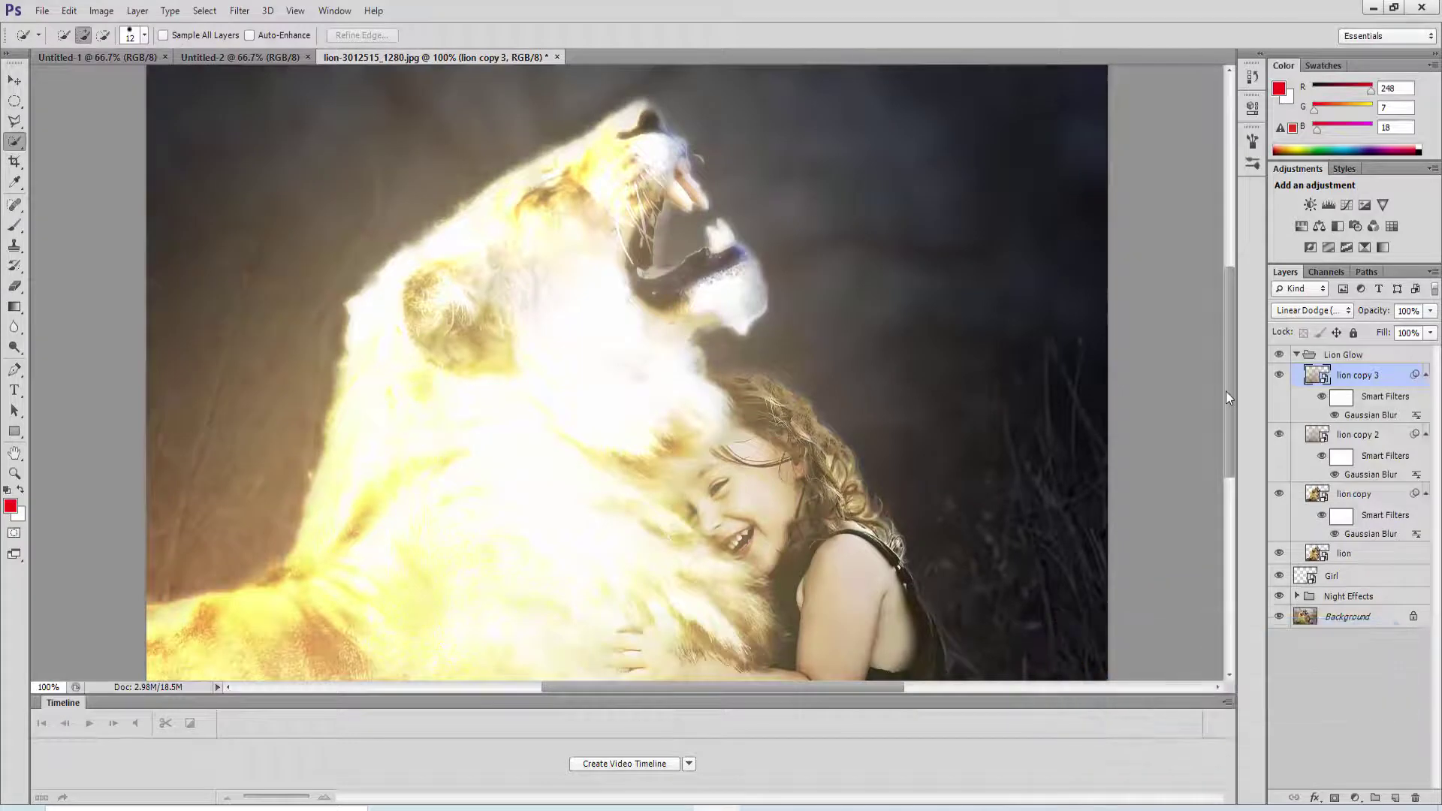
double_click(1385, 416)
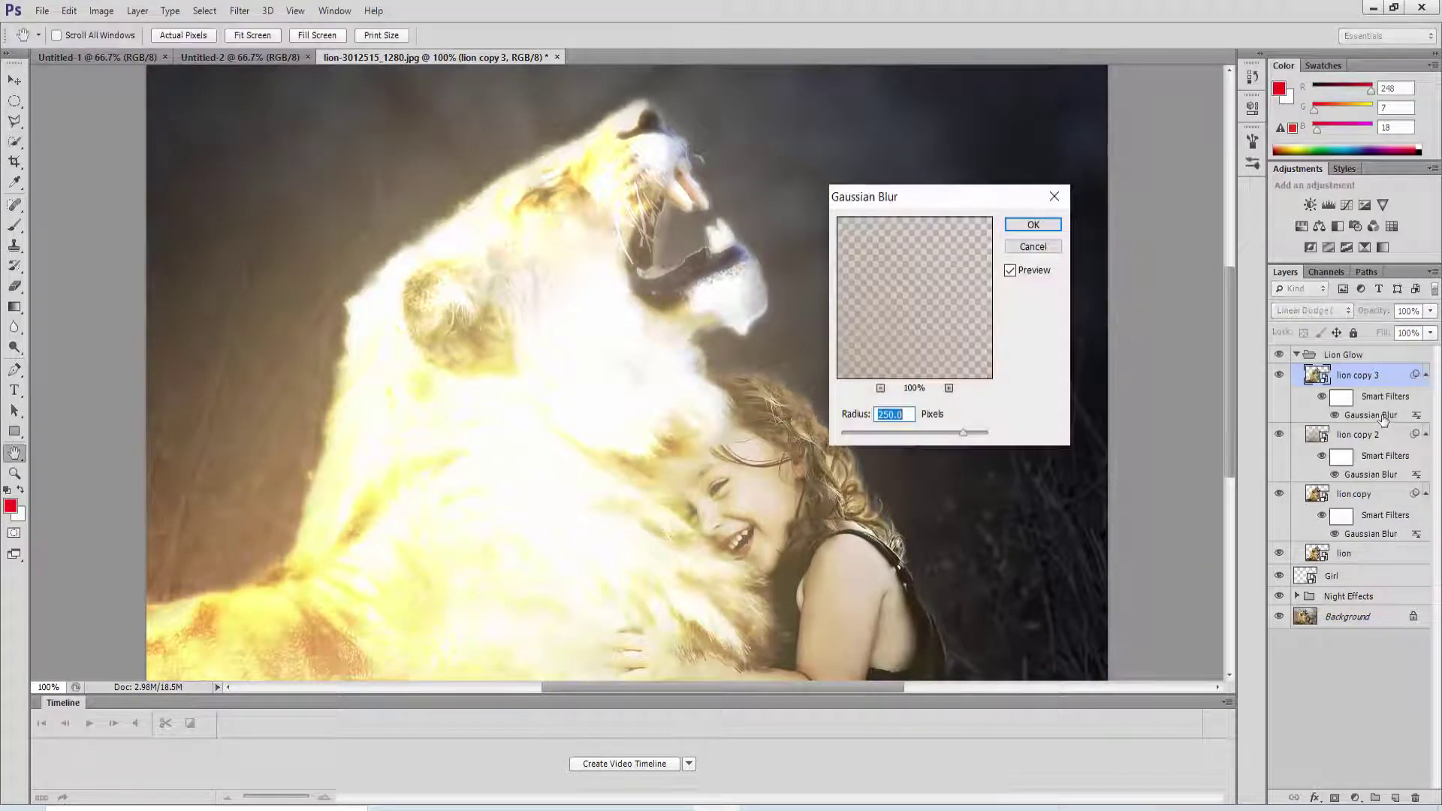
text(500)
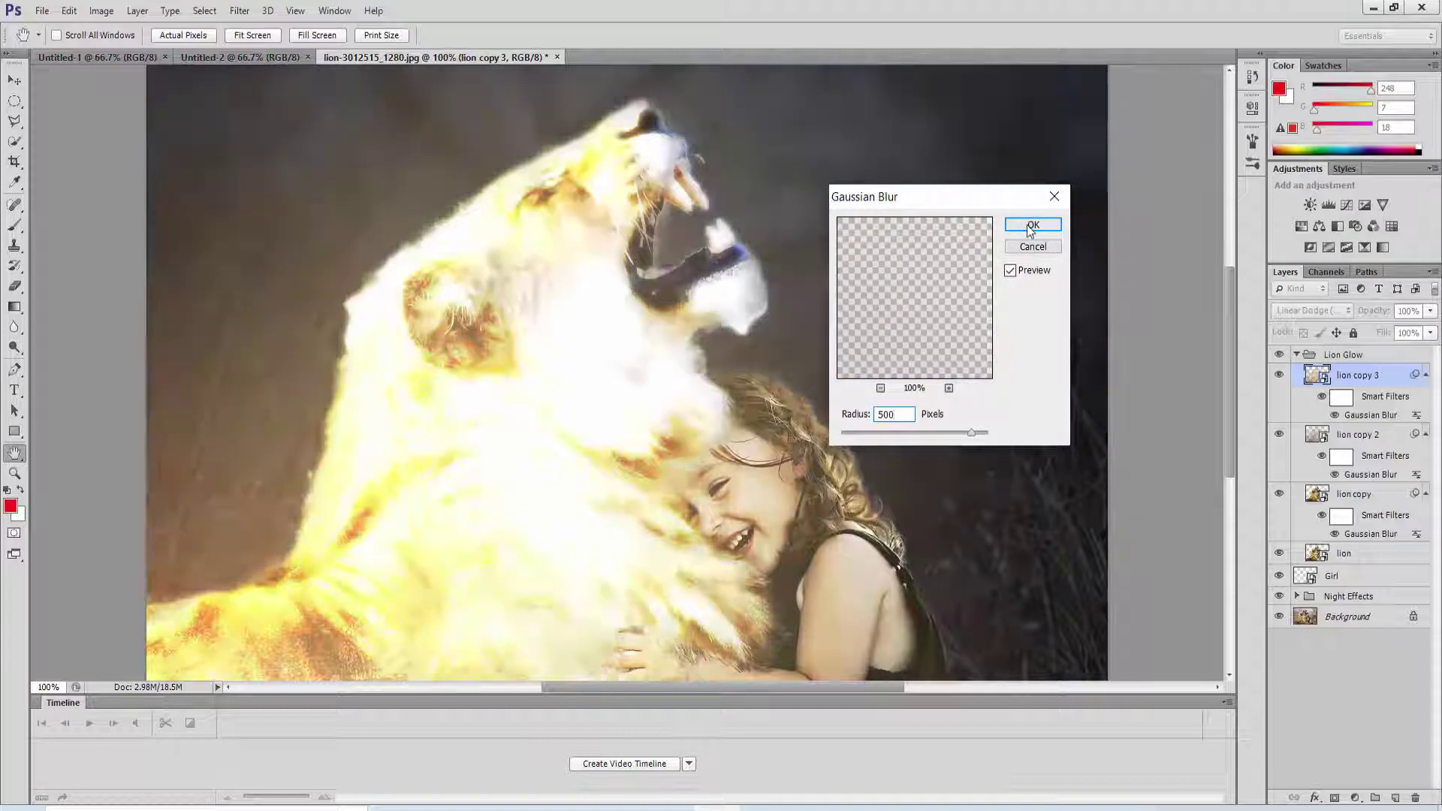
click(1031, 227)
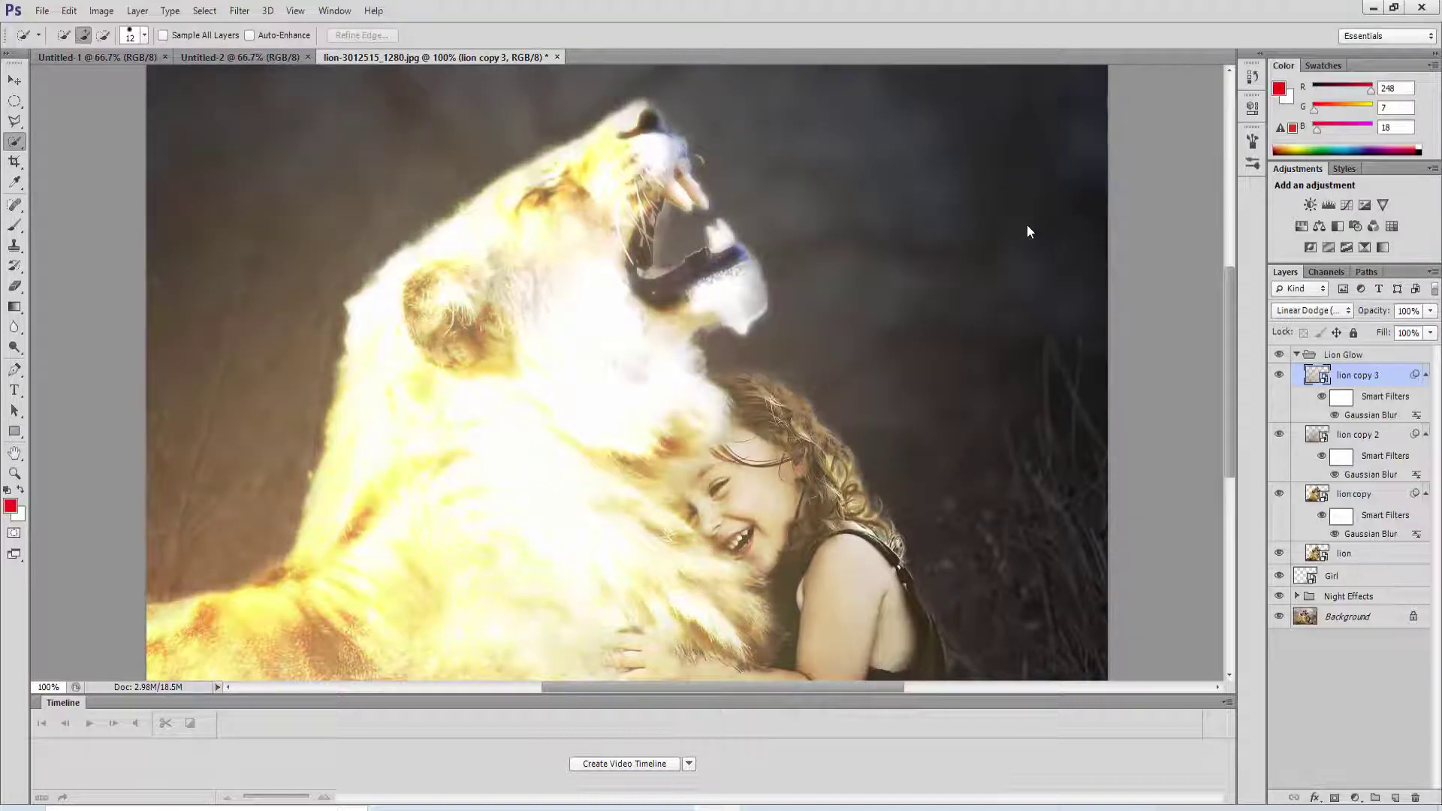
Step: Collapse the Lion Glow group and compare the image with the group hidden and shown
click(1296, 356)
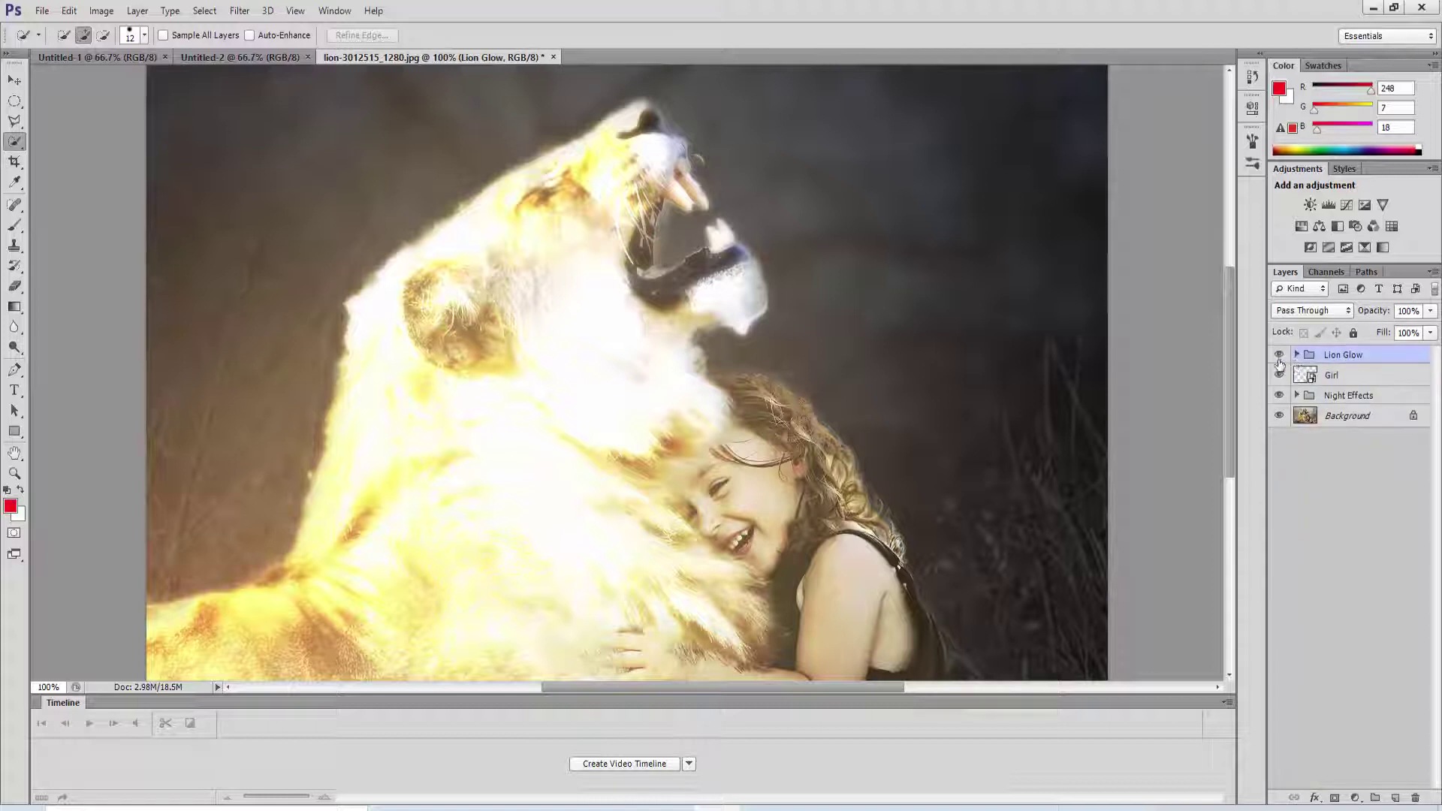
click(1280, 356)
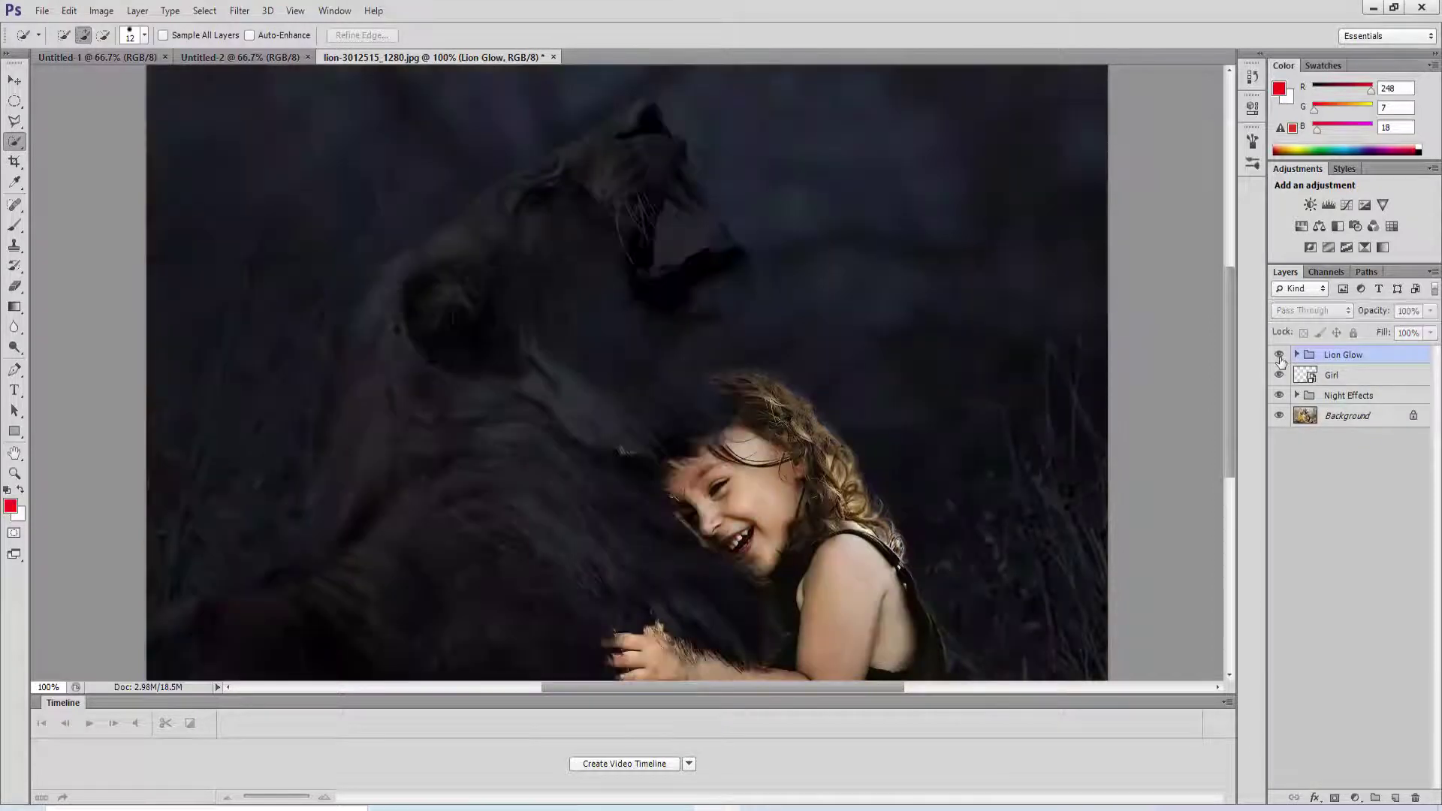
click(1280, 356)
click(1280, 356)
click(1280, 356)
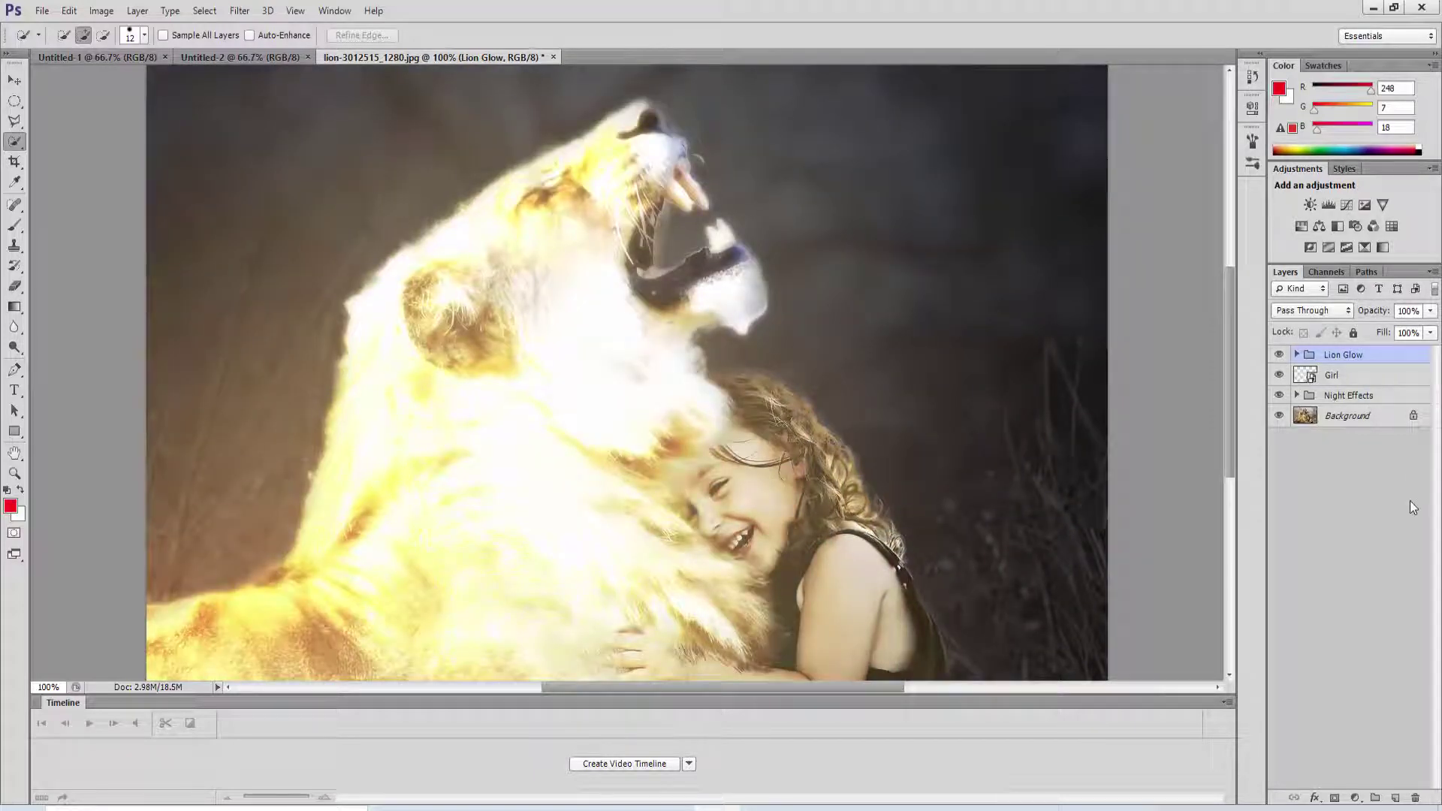
Step: Add a Hue/Saturation adjustment layer above the Lion Glow group and clip it to that group
click(1356, 796)
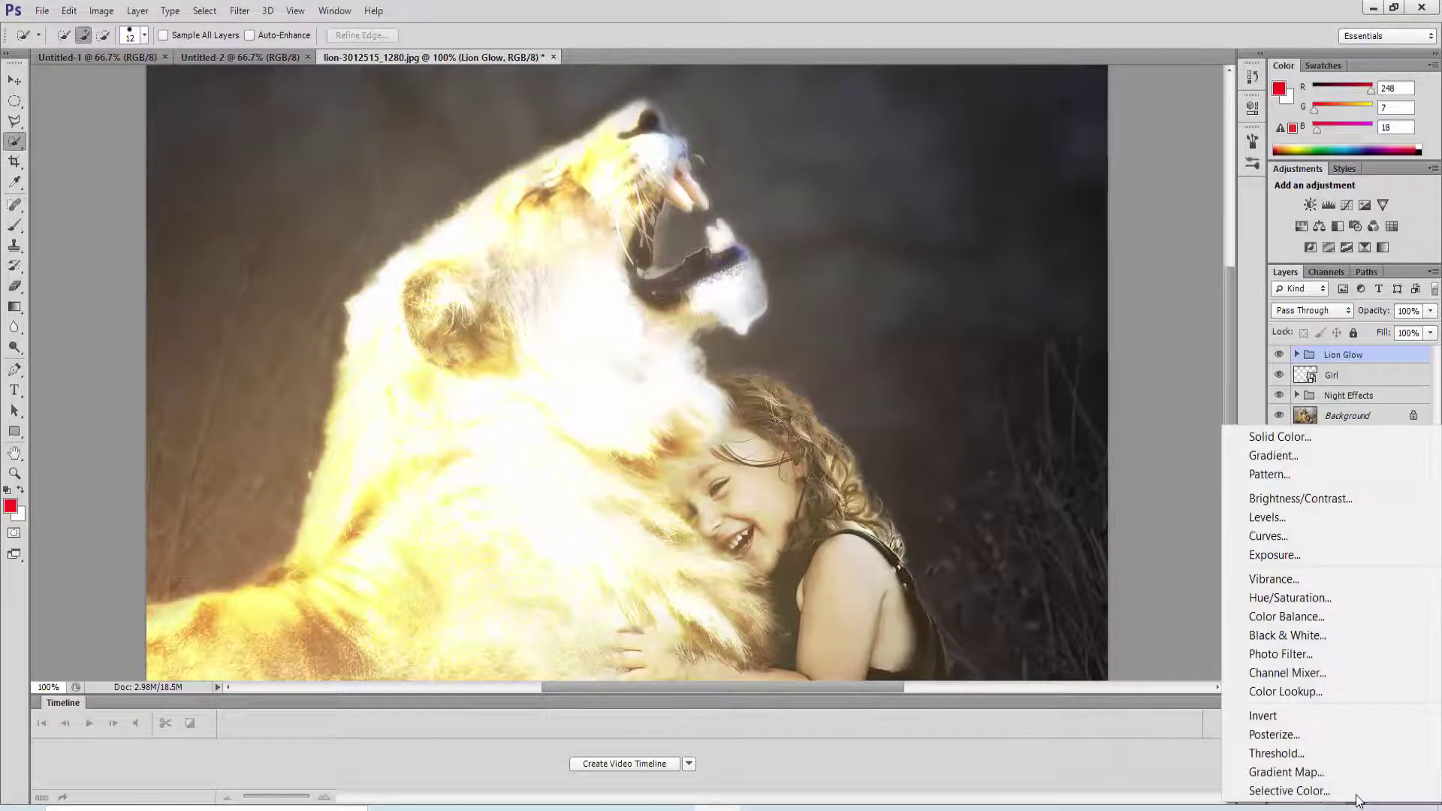
click(1328, 598)
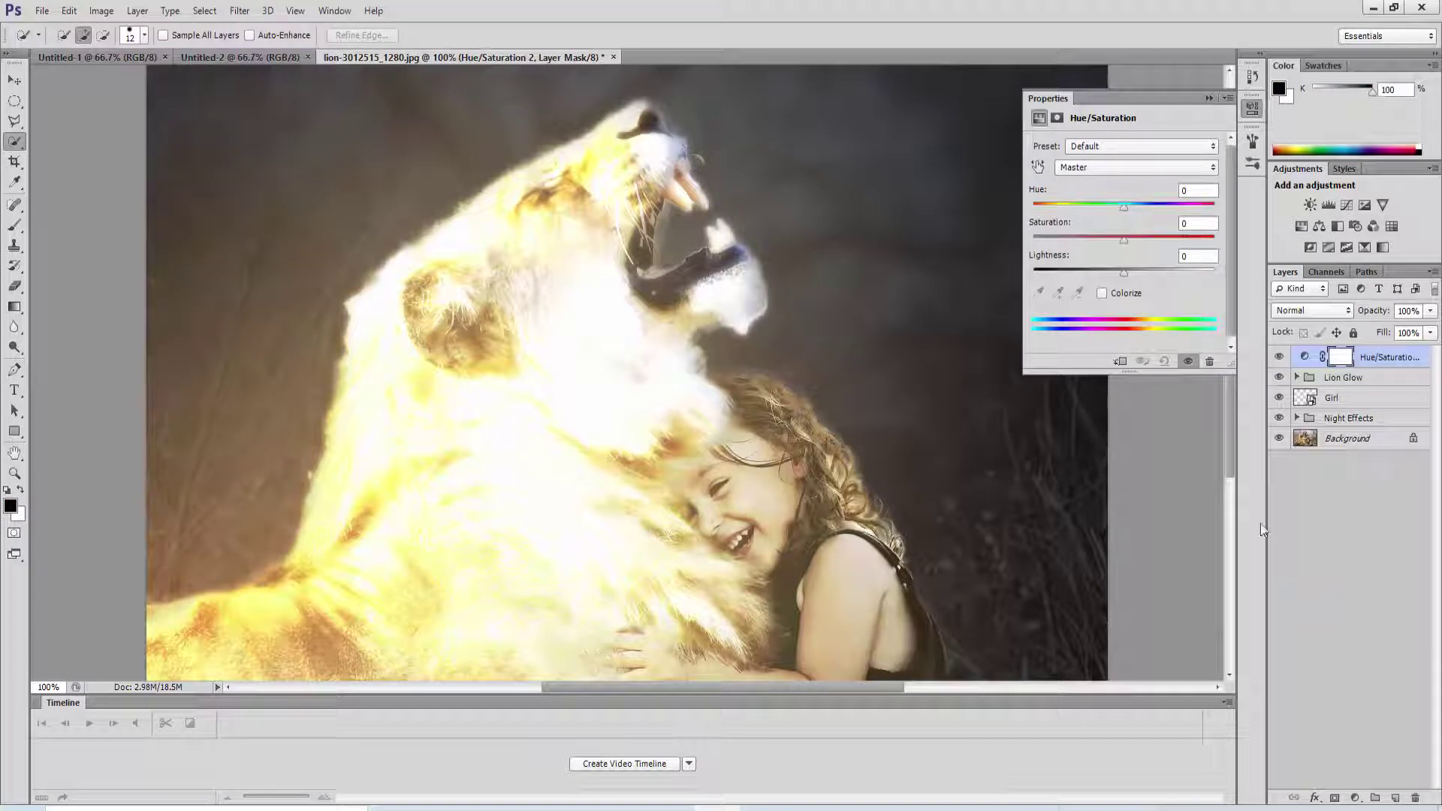
click(1120, 361)
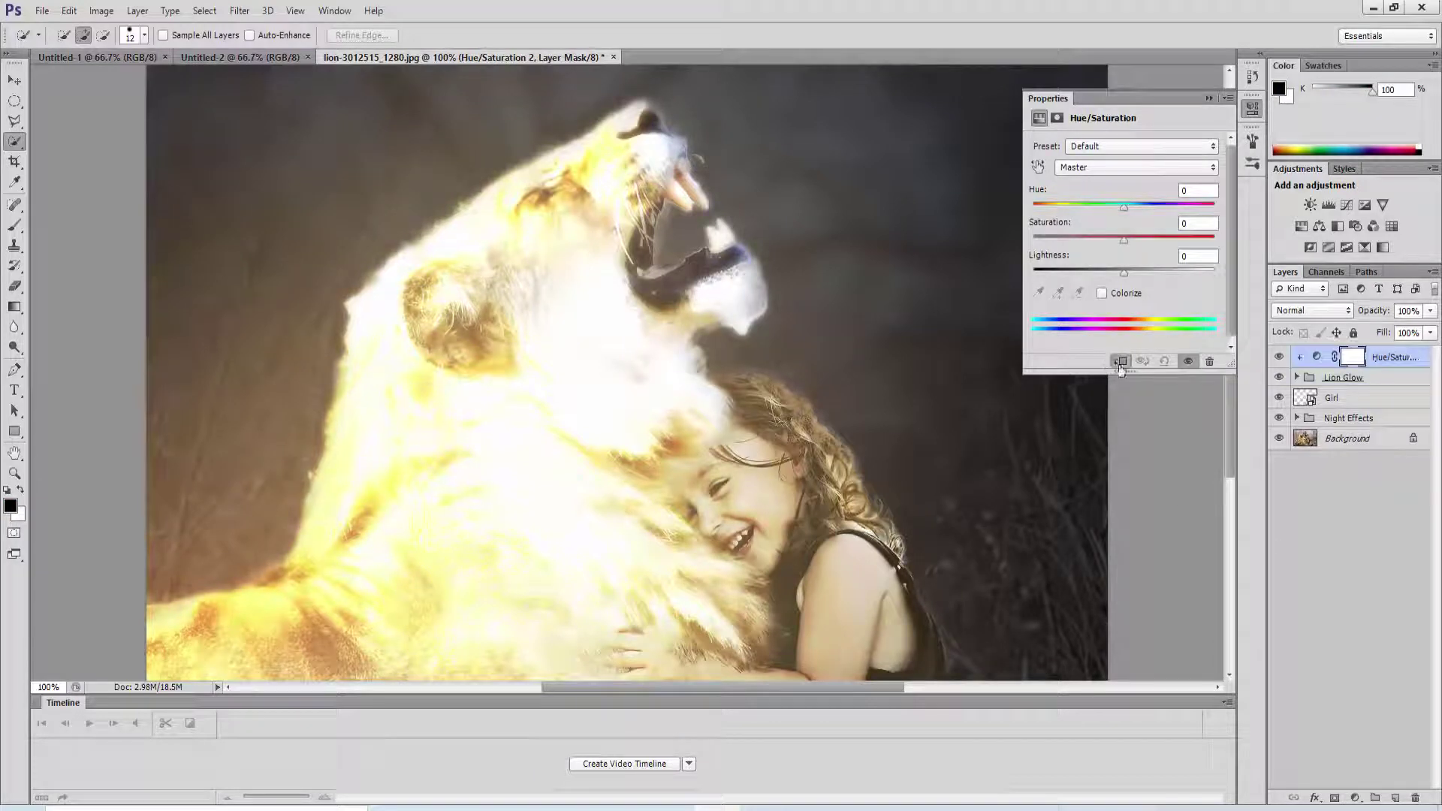
Step: Colorize the clipped Hue/Saturation adjustment with hue 33, saturation 80 and lightness +8, and compare the glow with and without it
click(1101, 292)
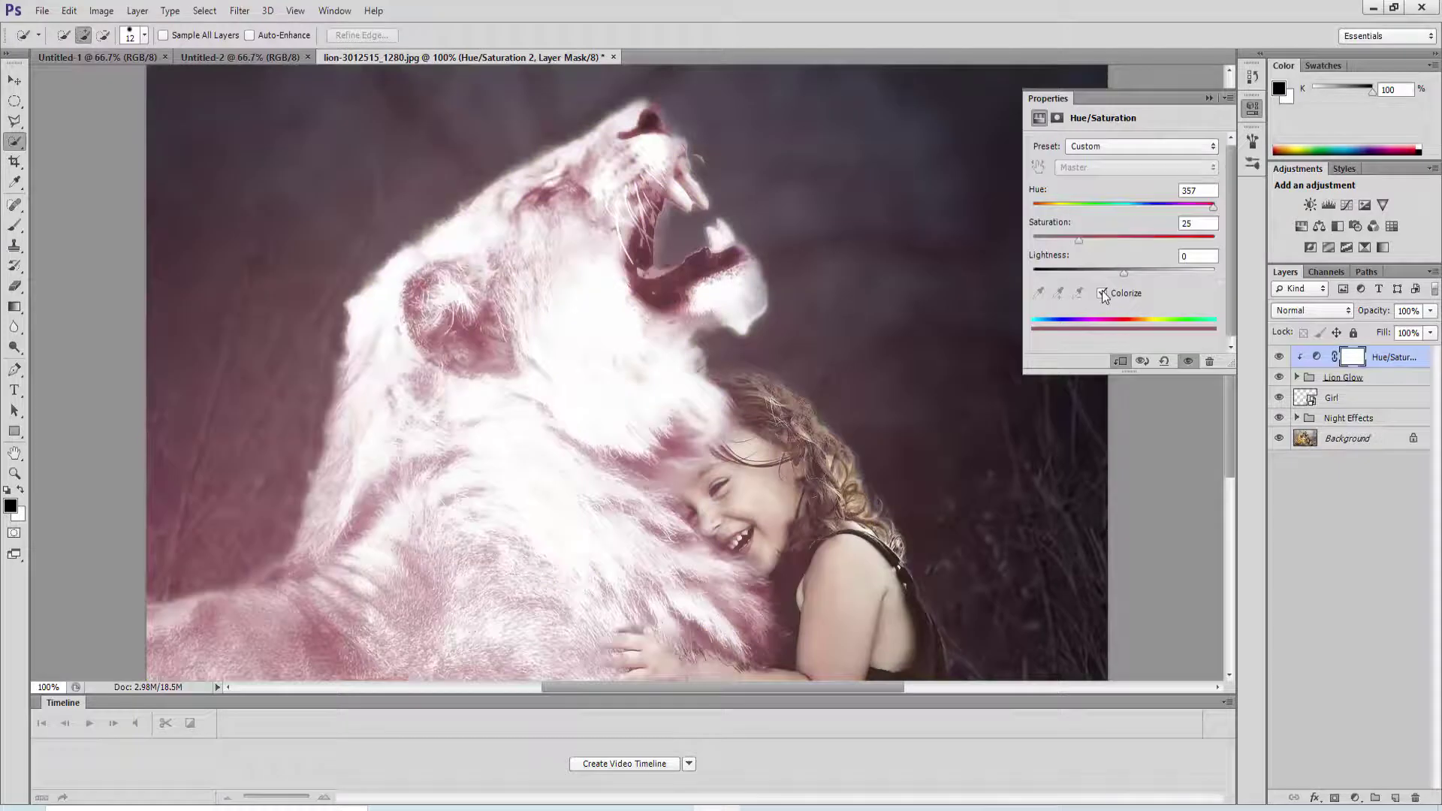
drag(1080, 239, 1064, 205)
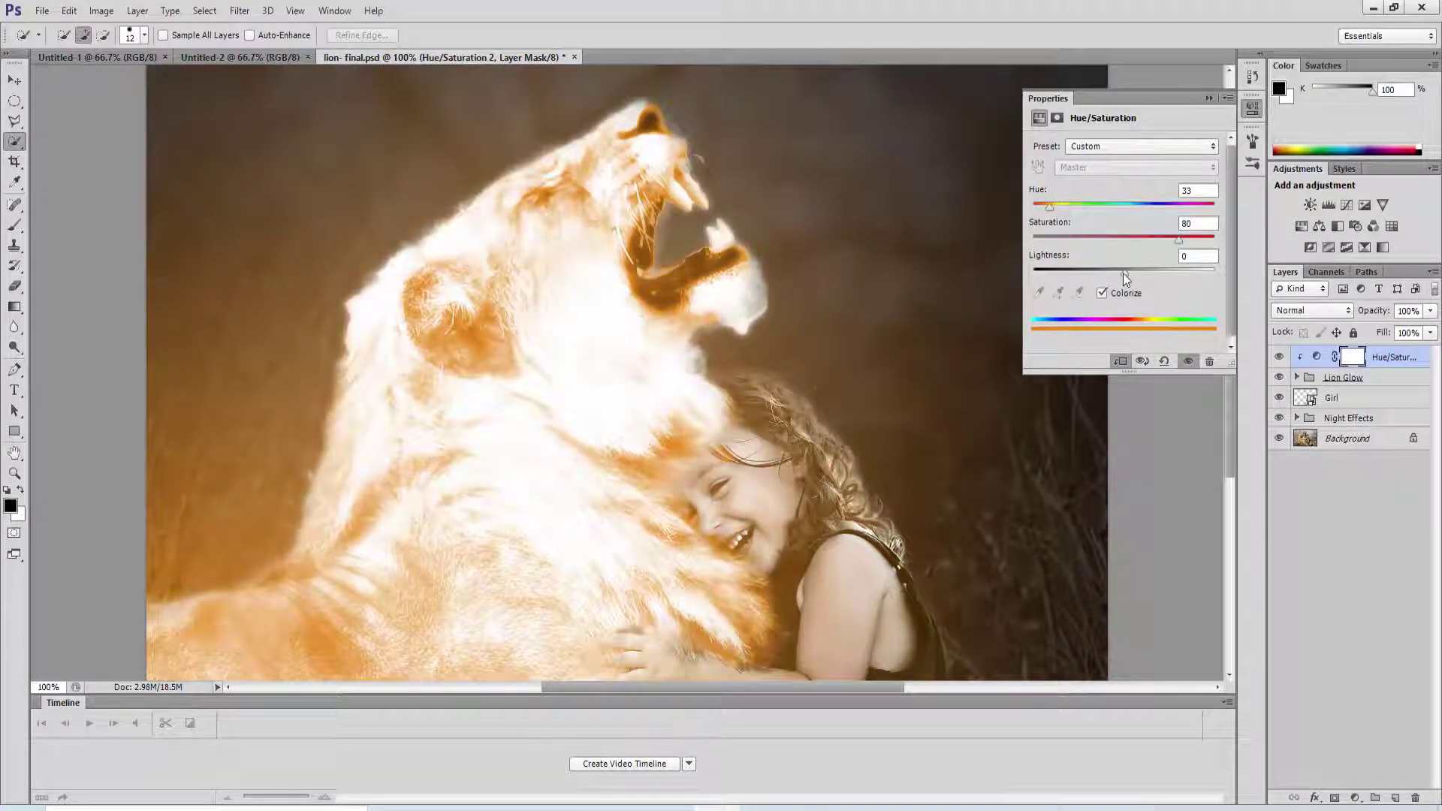
mouse_move(1124, 273)
mouse_down()
mouse_move(1147, 276)
mouse_move(1097, 285)
mouse_move(1175, 275)
mouse_move(1130, 279)
mouse_up()
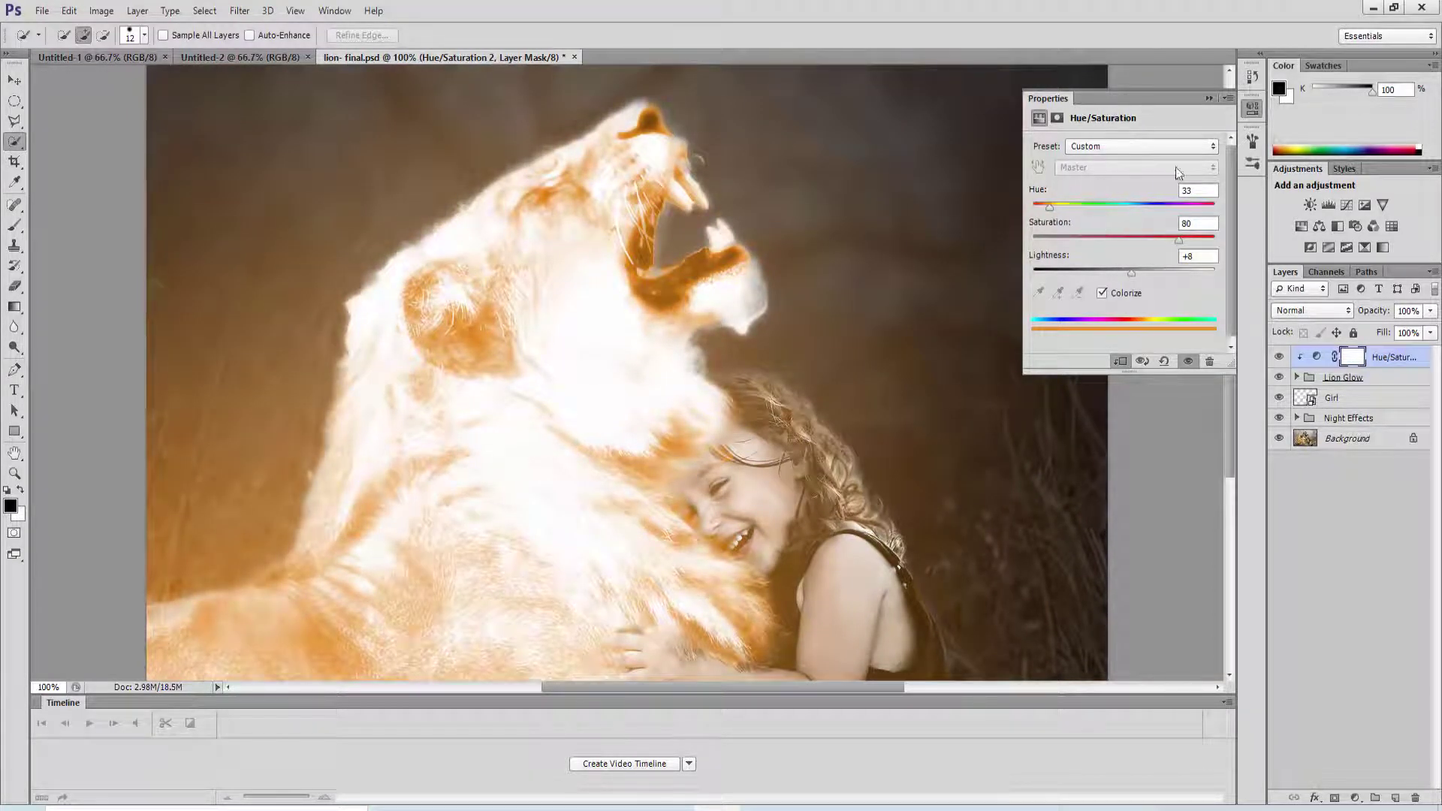
click(1210, 98)
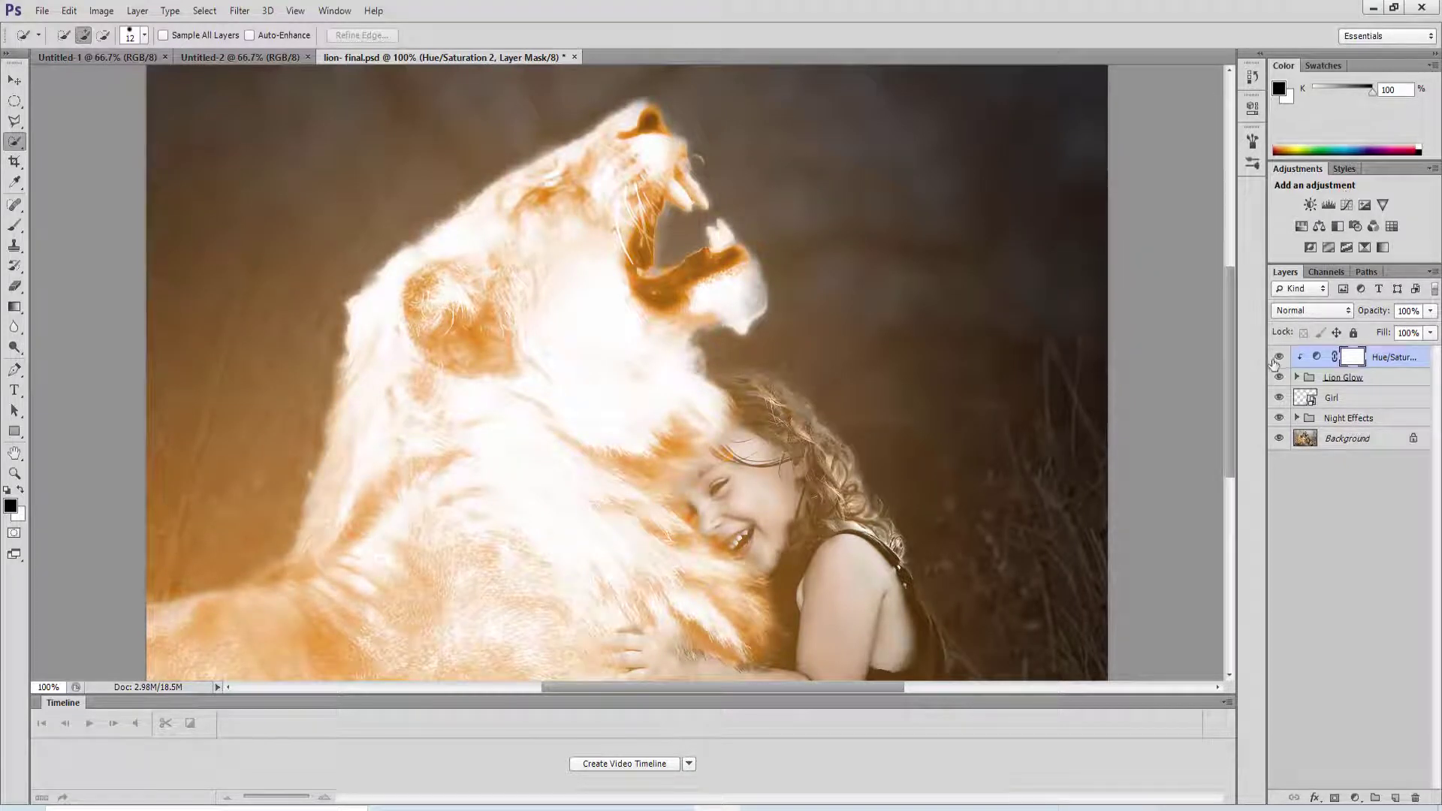
click(1280, 358)
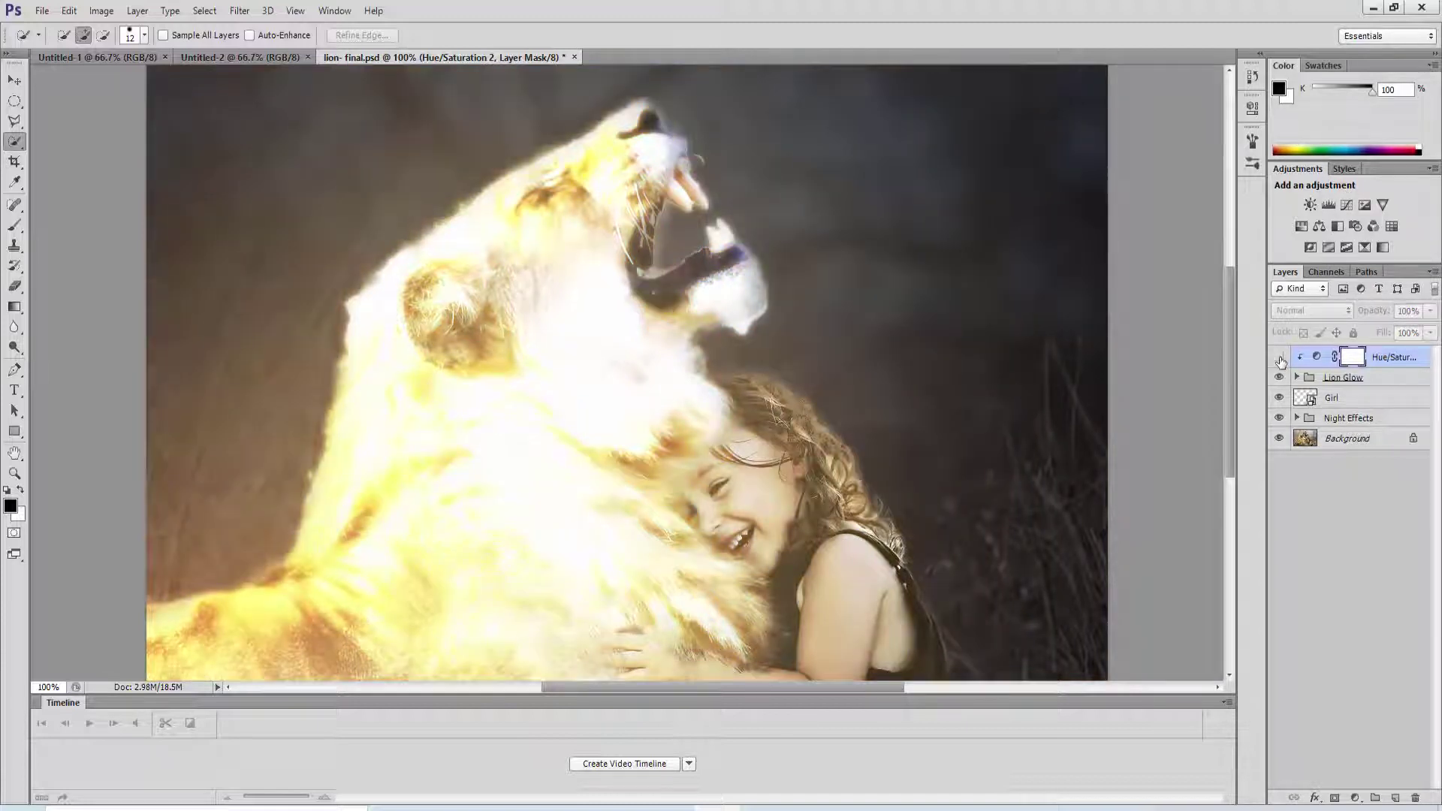
click(1281, 358)
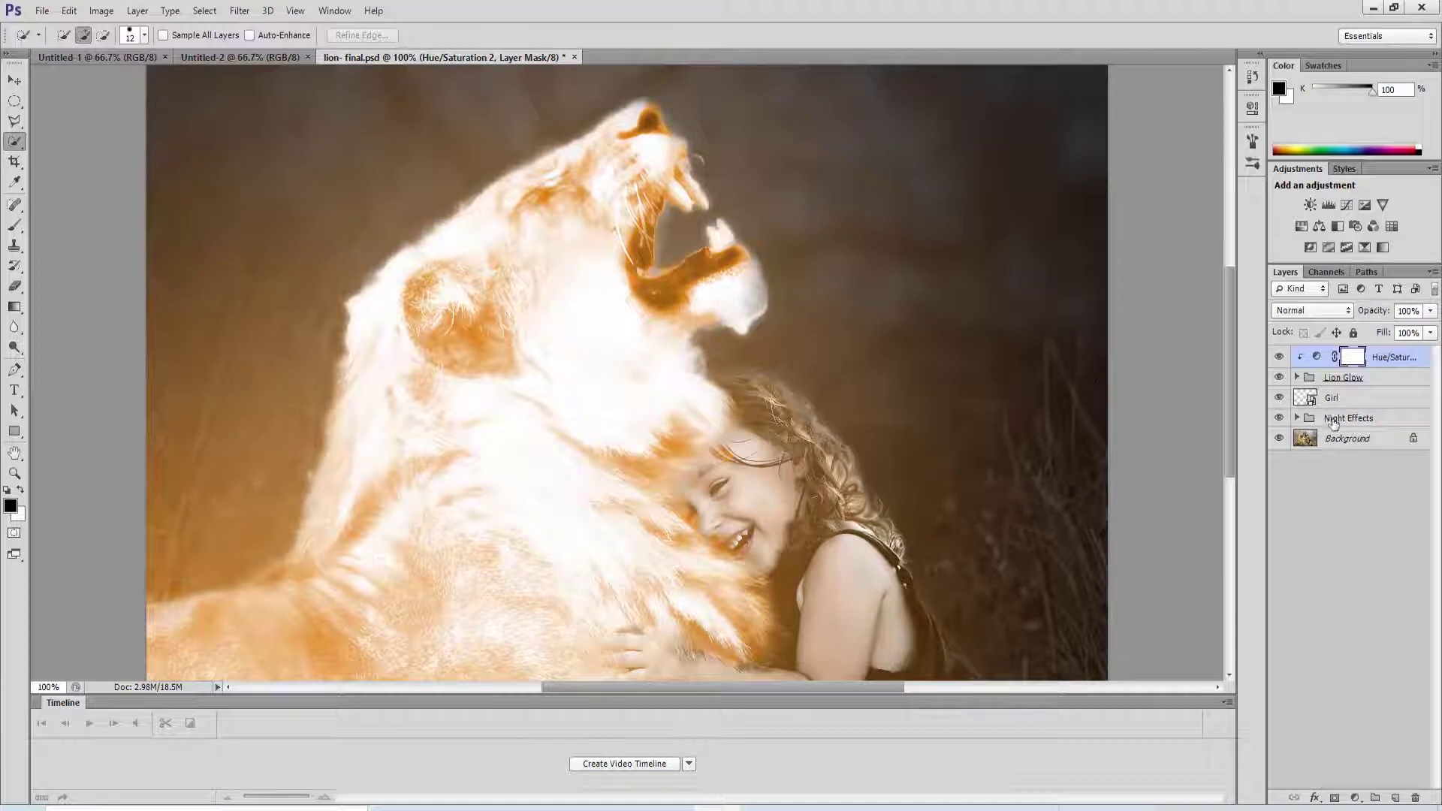
Step: Add a layer mask to the Night Effects group
click(1334, 423)
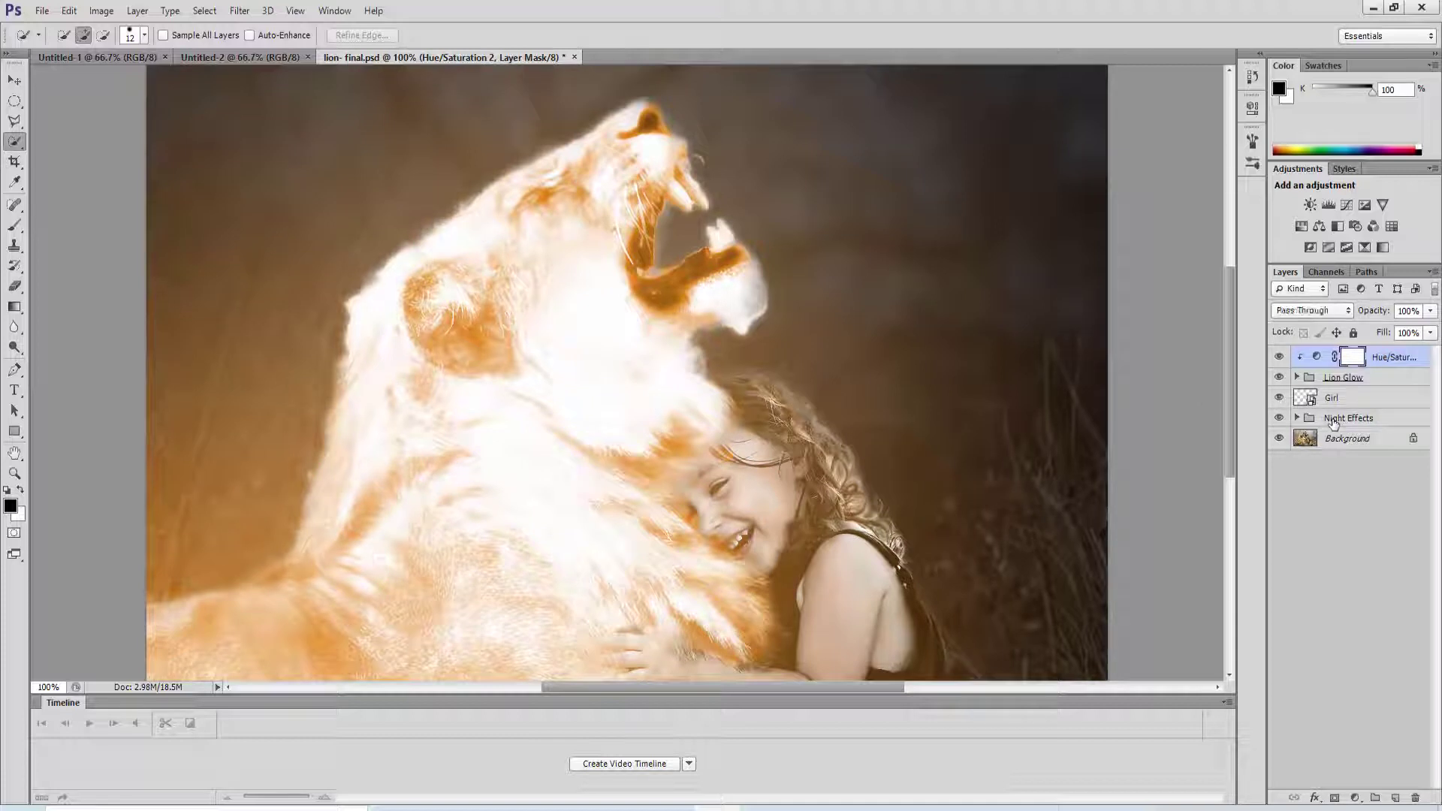
click(1335, 796)
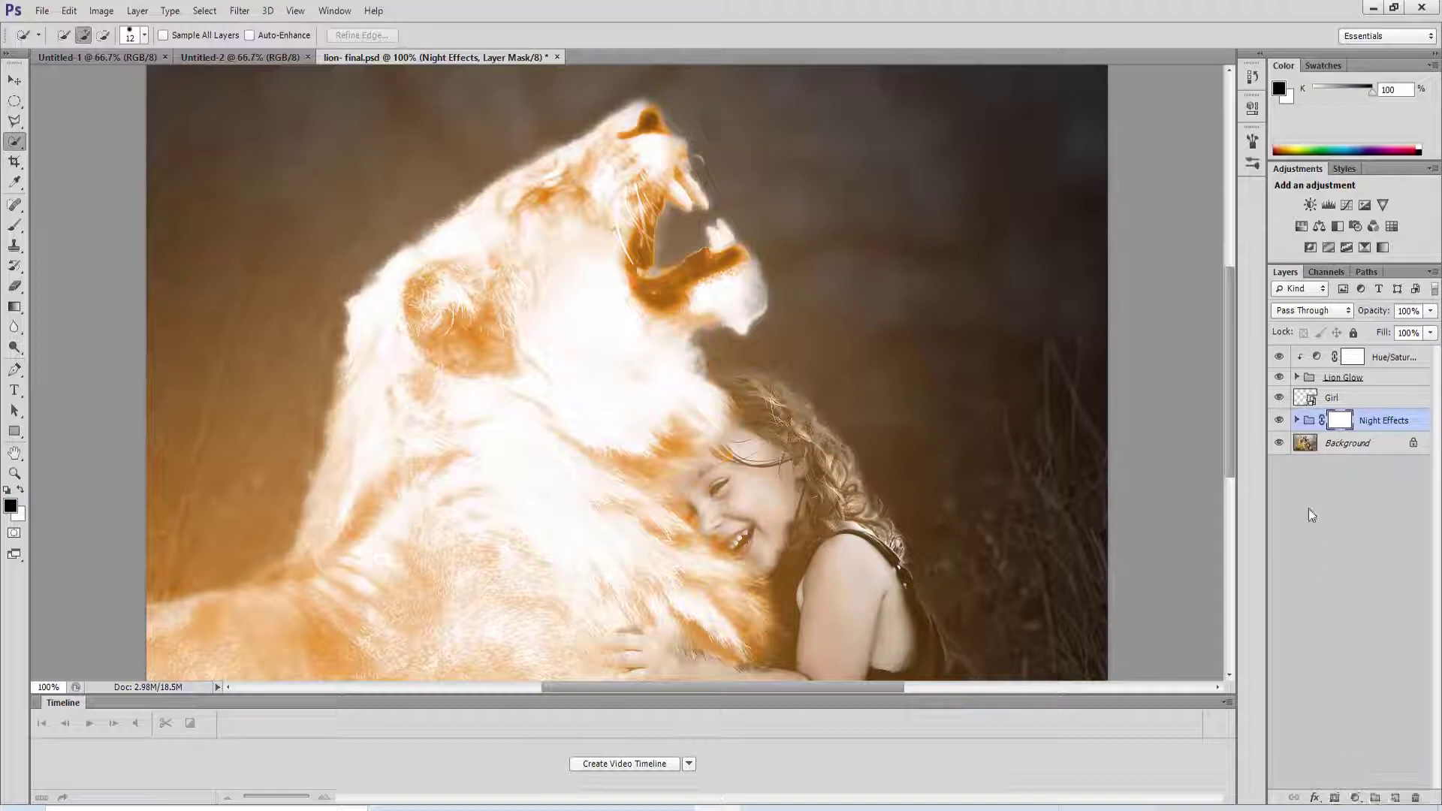
Step: Load the Girl layer's pixels as a selection and hide the Girl layer
click(1301, 402)
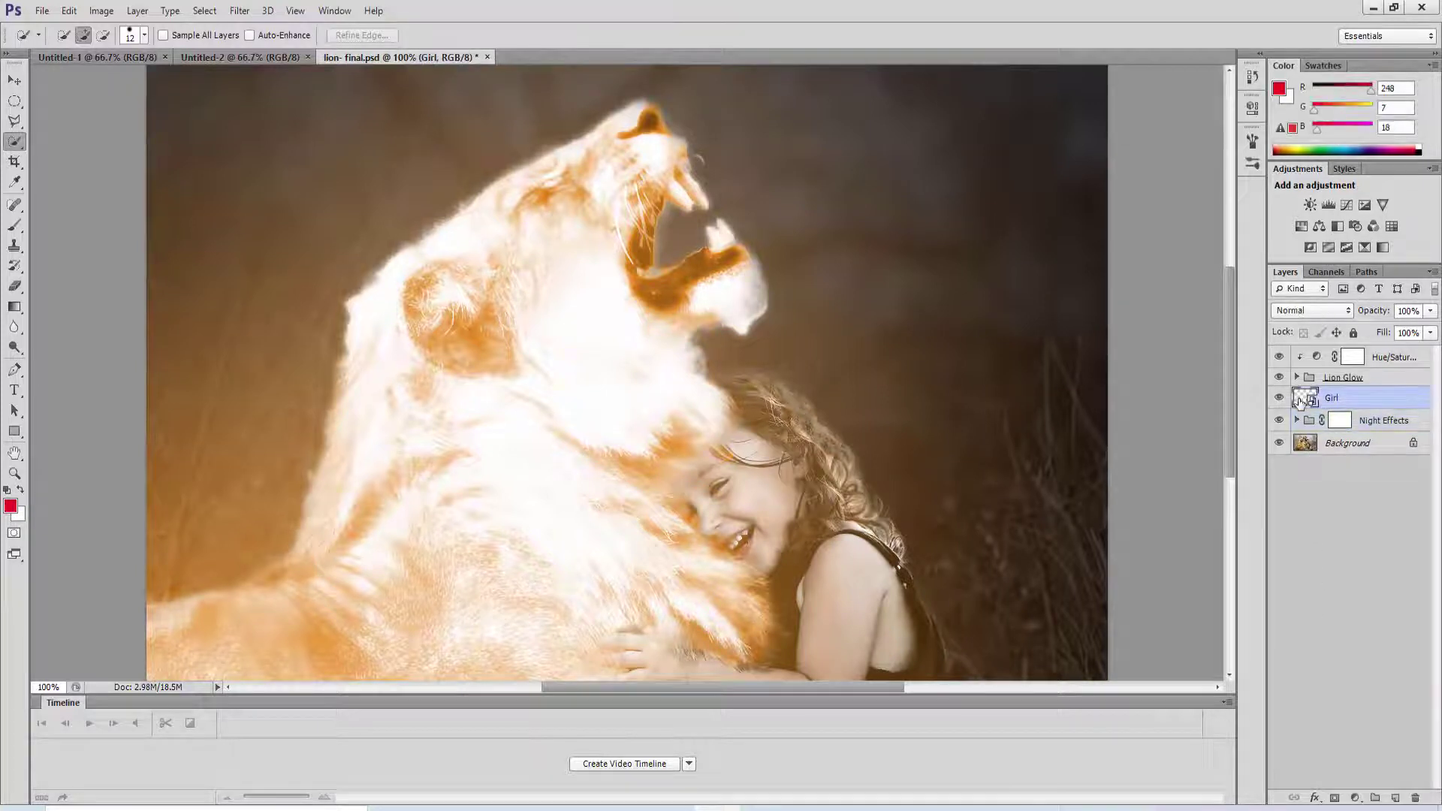
right_click(1300, 402)
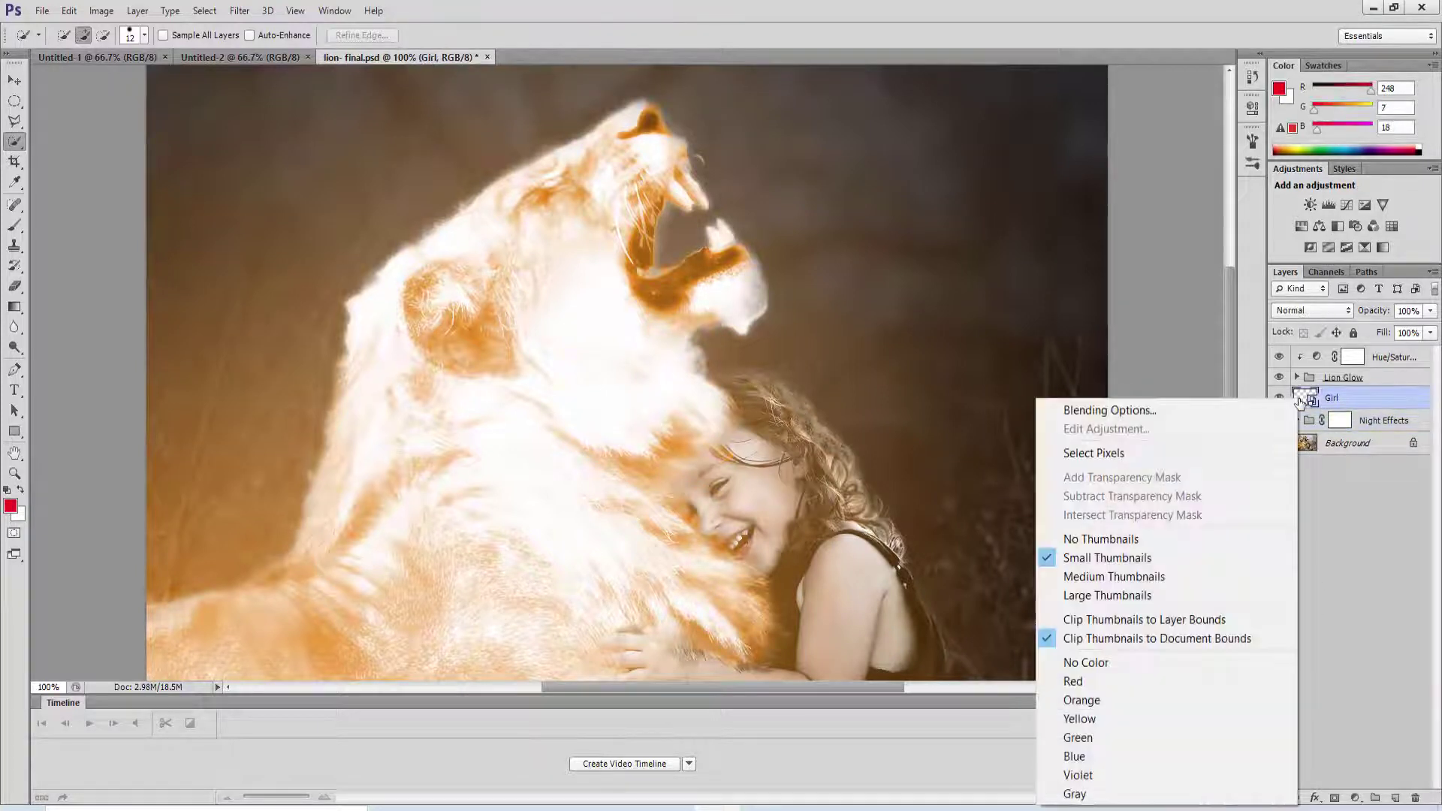
click(1254, 453)
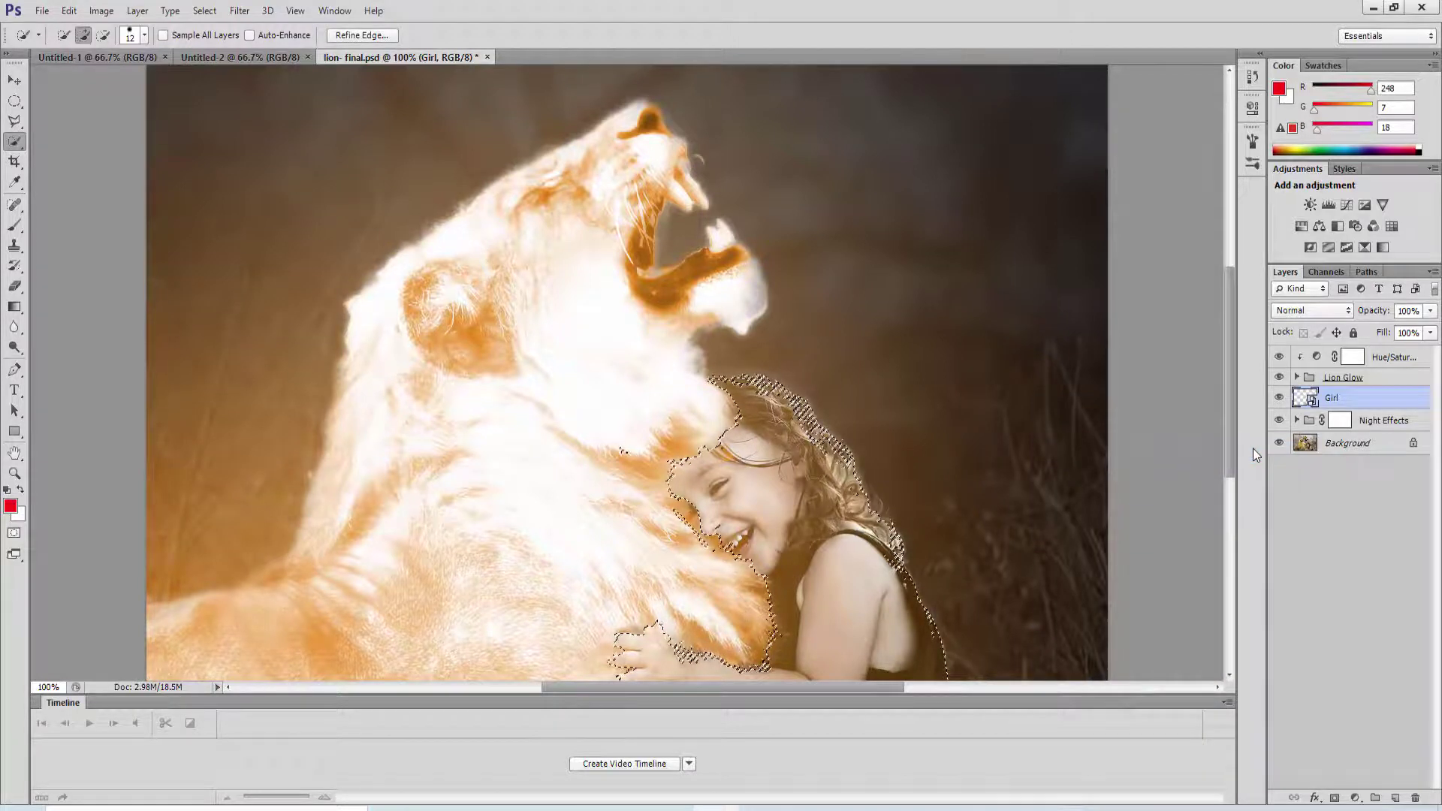
click(1280, 398)
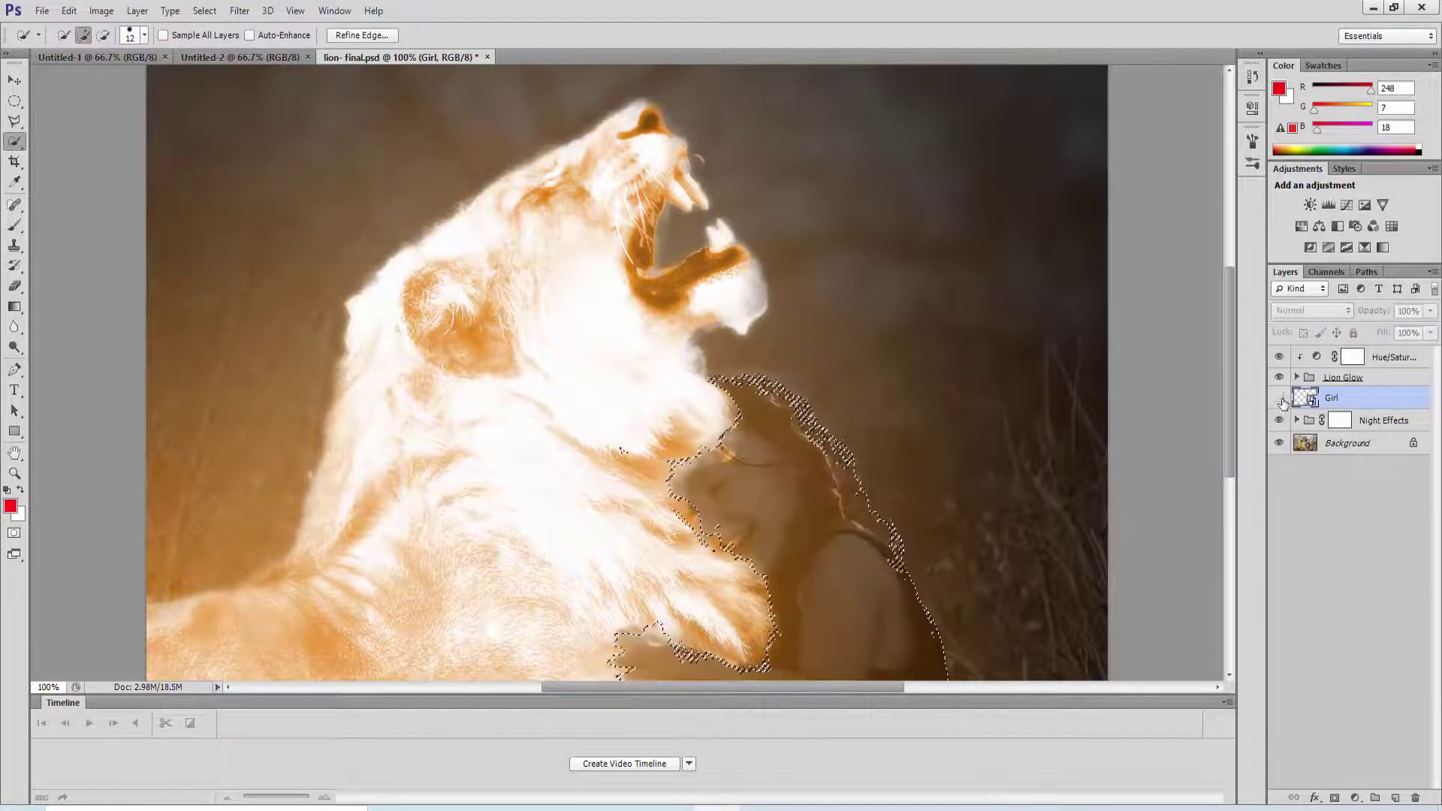
Step: Target the Night Effects mask and set up a soft black brush with 100% opacity and a size of 319 px
click(1337, 422)
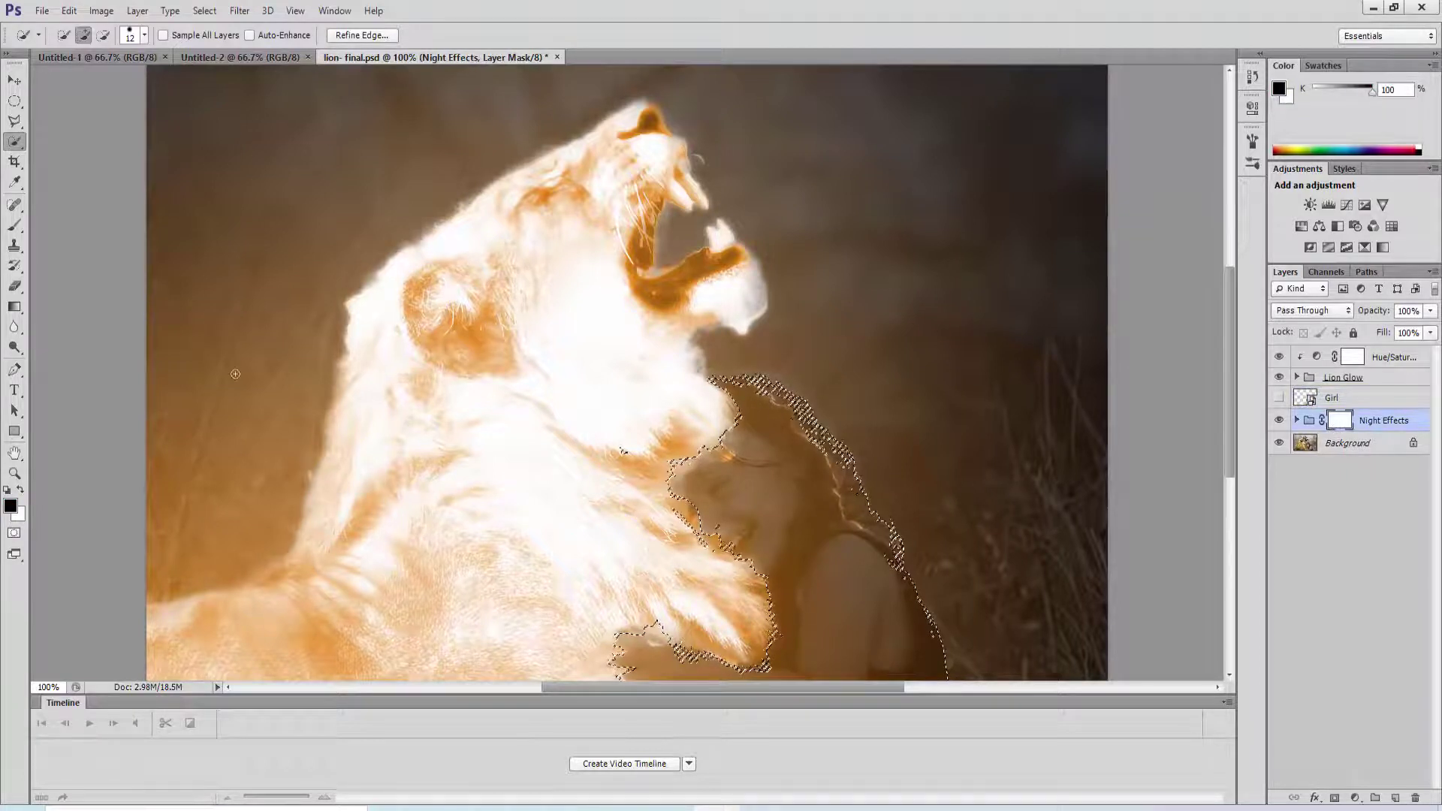
right_click(14, 234)
click(50, 229)
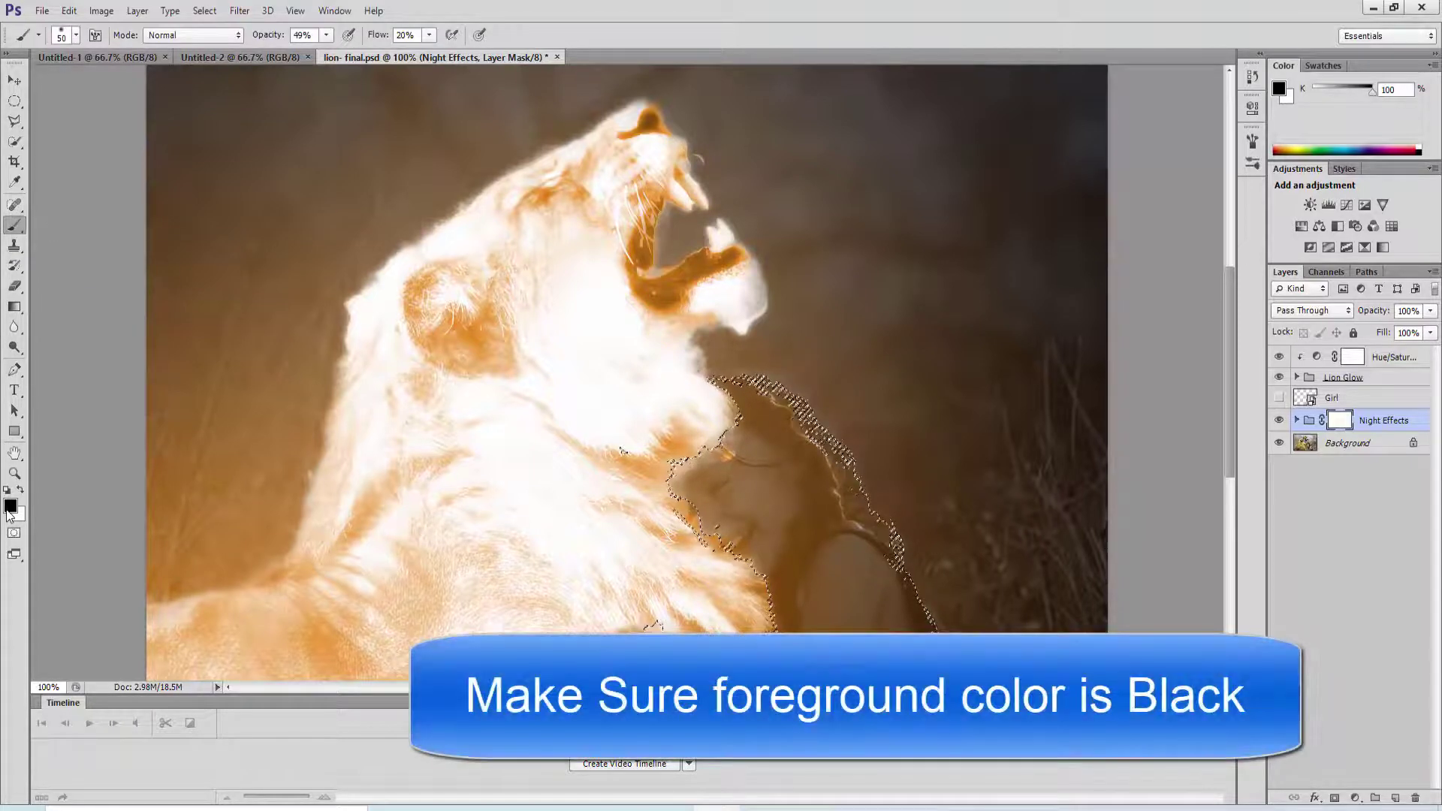
click(75, 35)
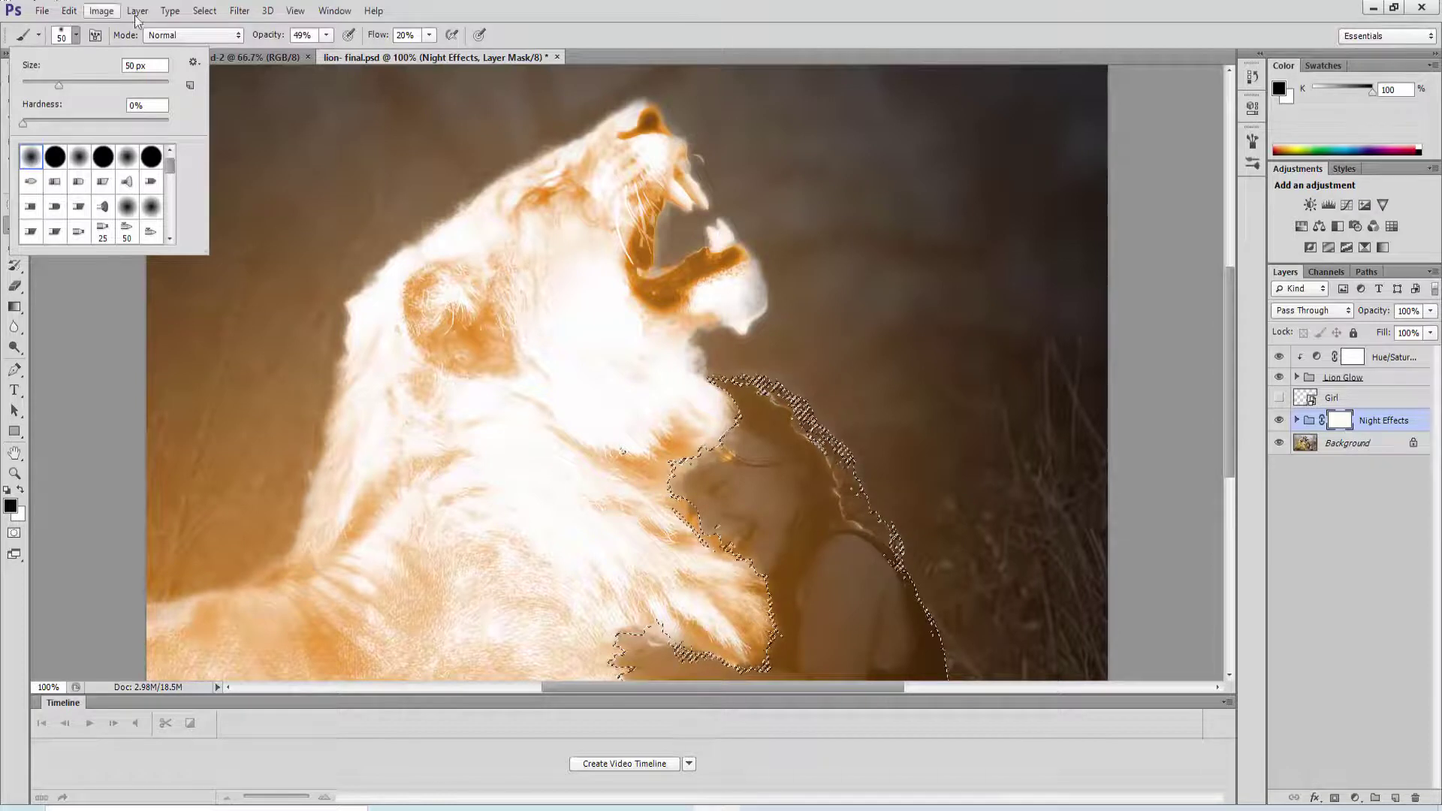
click(61, 39)
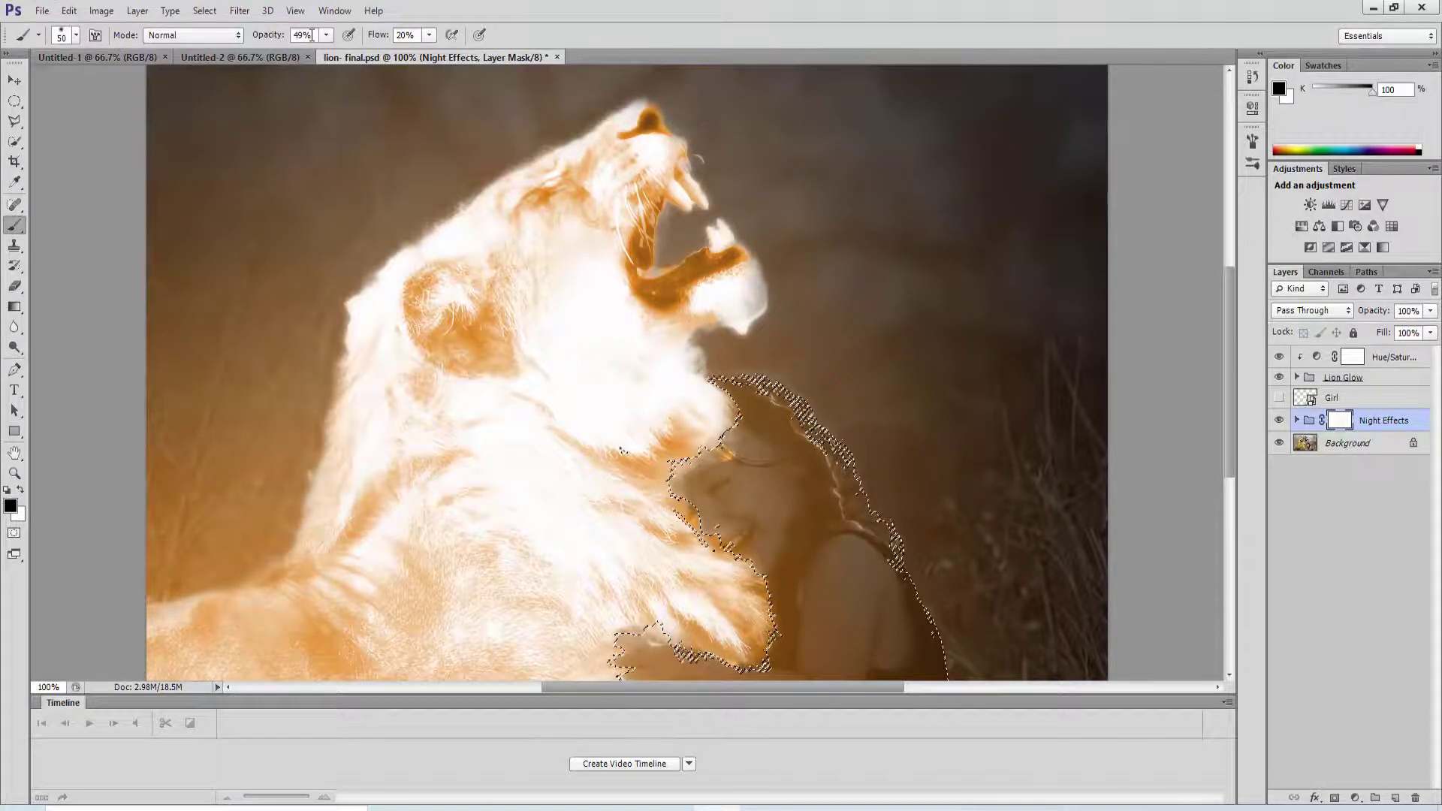
text(100)
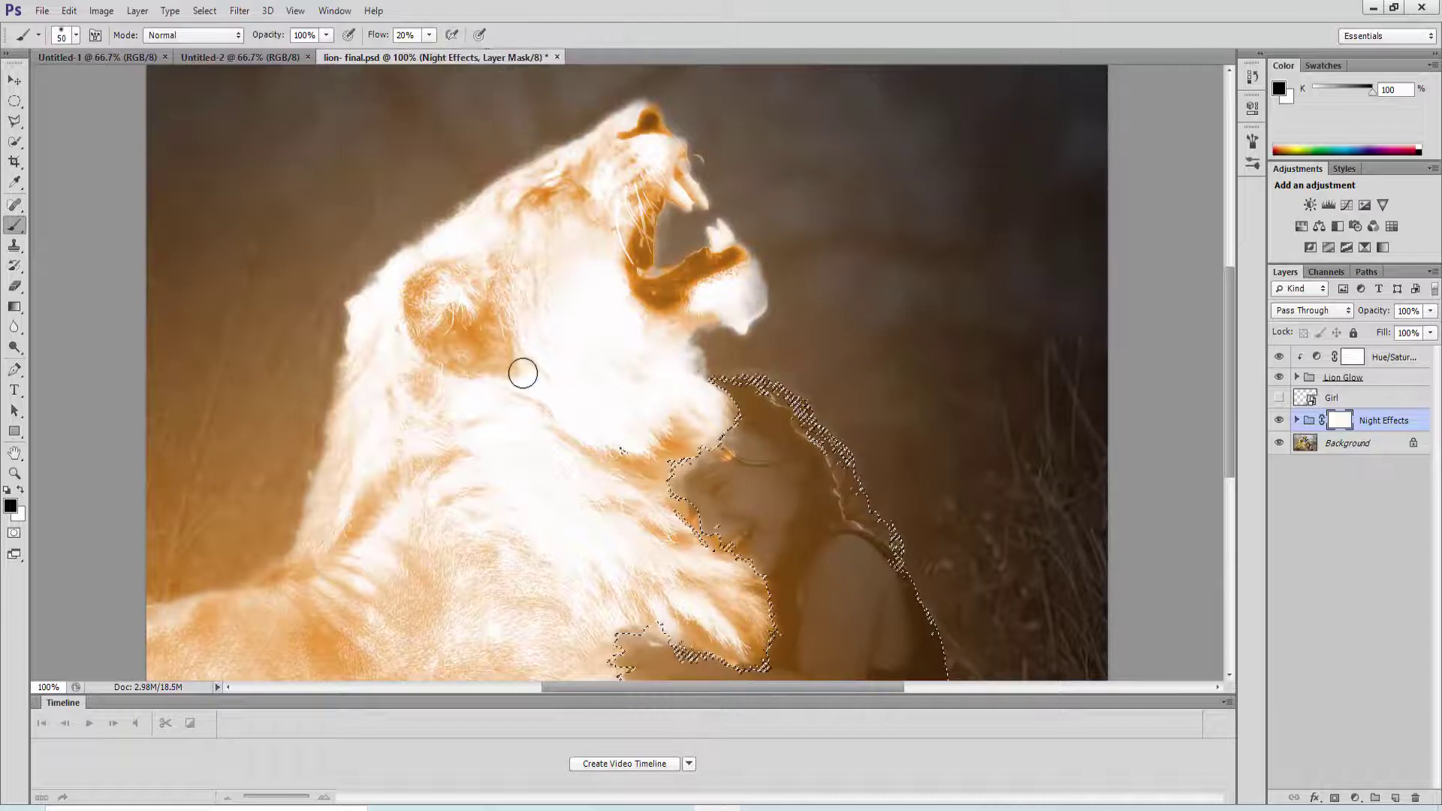
click(61, 36)
click(114, 86)
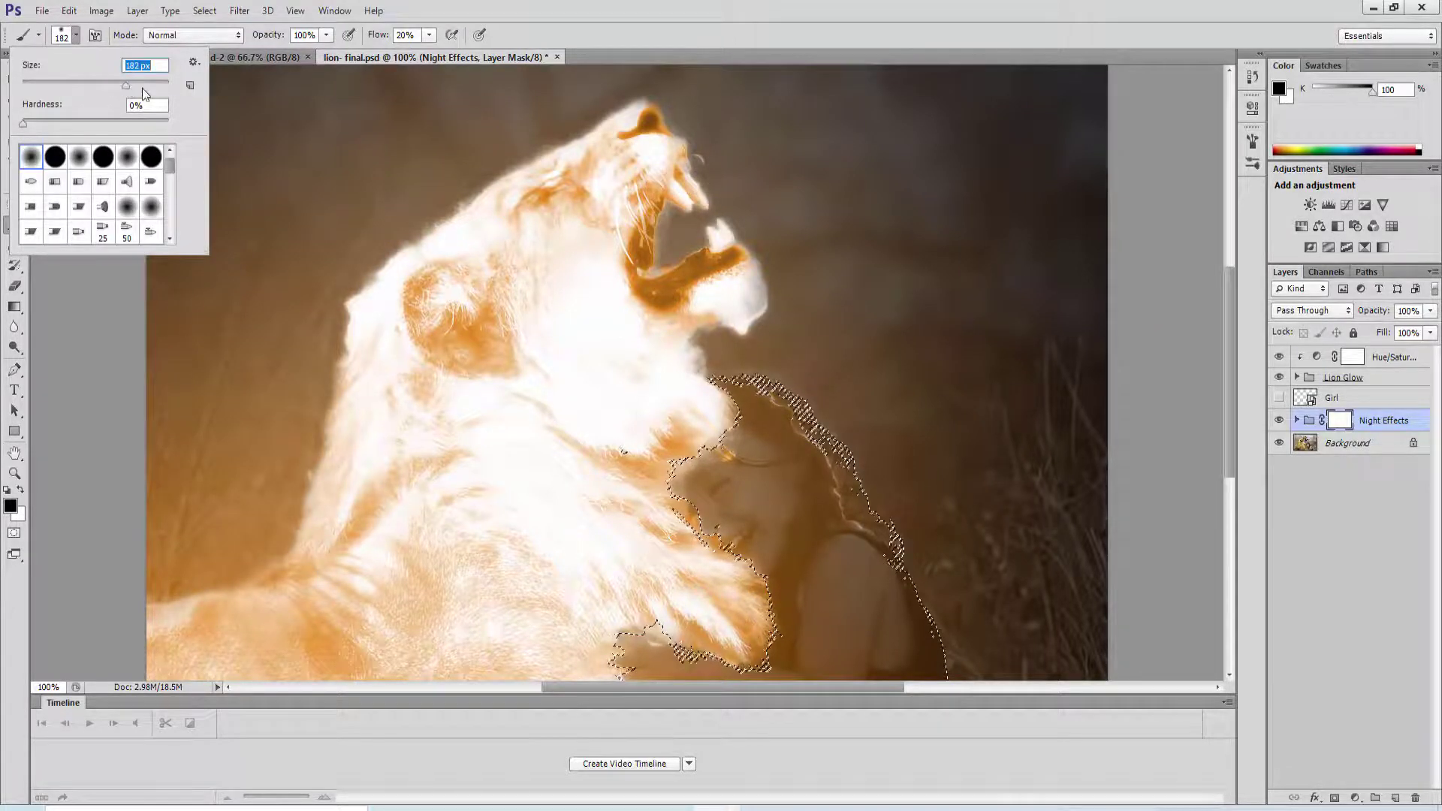
click(141, 86)
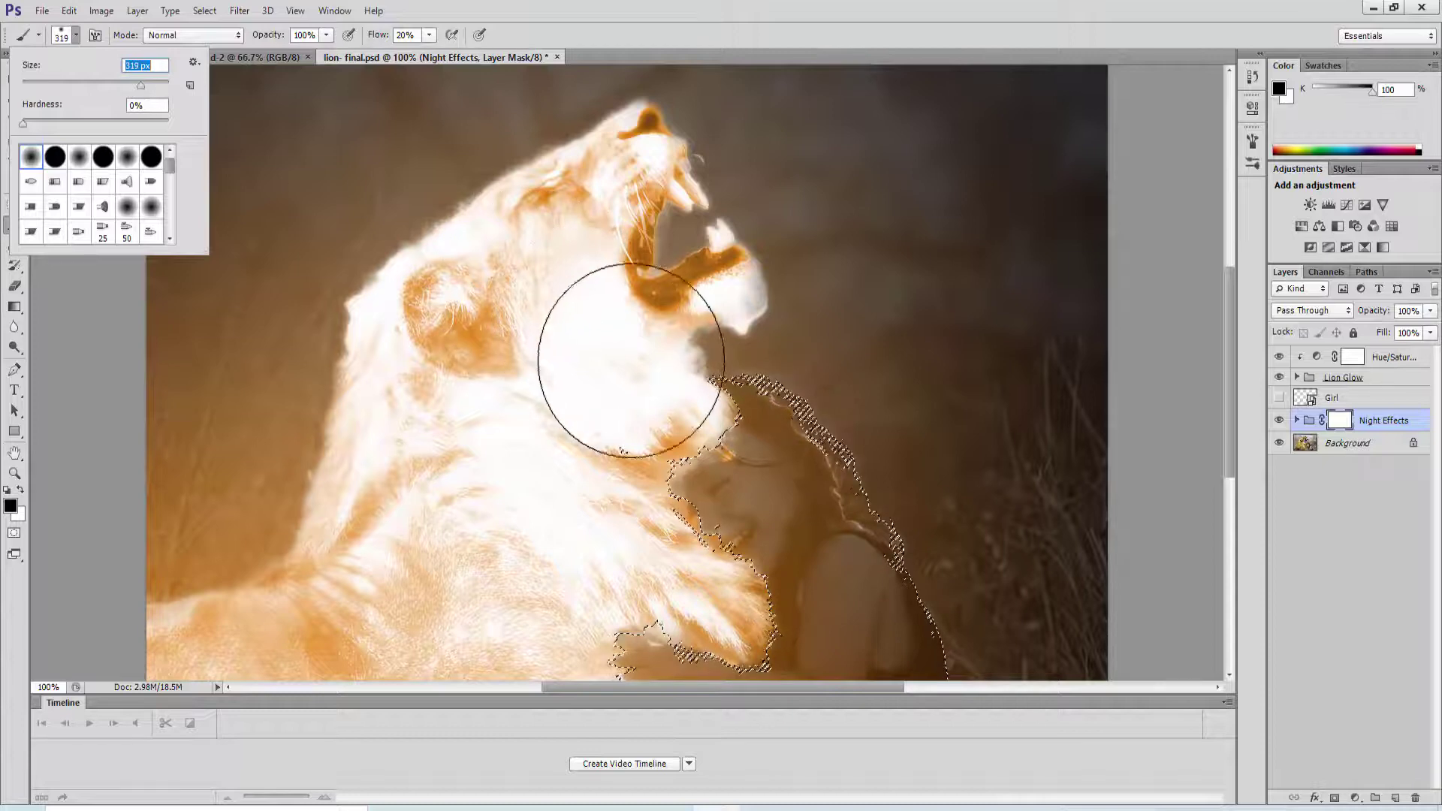
Step: Paint black on the Night Effects mask over the selected girl, clear the selection and compare the image with the group hidden and shown
mouse_move(645, 417)
mouse_down()
mouse_move(648, 462)
mouse_move(676, 459)
mouse_move(659, 491)
mouse_move(699, 520)
mouse_move(695, 579)
mouse_move(712, 592)
mouse_move(665, 598)
mouse_move(761, 620)
mouse_move(725, 597)
mouse_move(771, 591)
mouse_move(686, 551)
mouse_move(734, 561)
mouse_move(668, 515)
mouse_move(654, 476)
mouse_move(682, 422)
mouse_move(675, 527)
mouse_move(701, 545)
mouse_move(680, 599)
mouse_move(638, 603)
mouse_move(758, 637)
mouse_move(682, 620)
mouse_move(759, 636)
mouse_move(648, 584)
mouse_move(597, 611)
mouse_up()
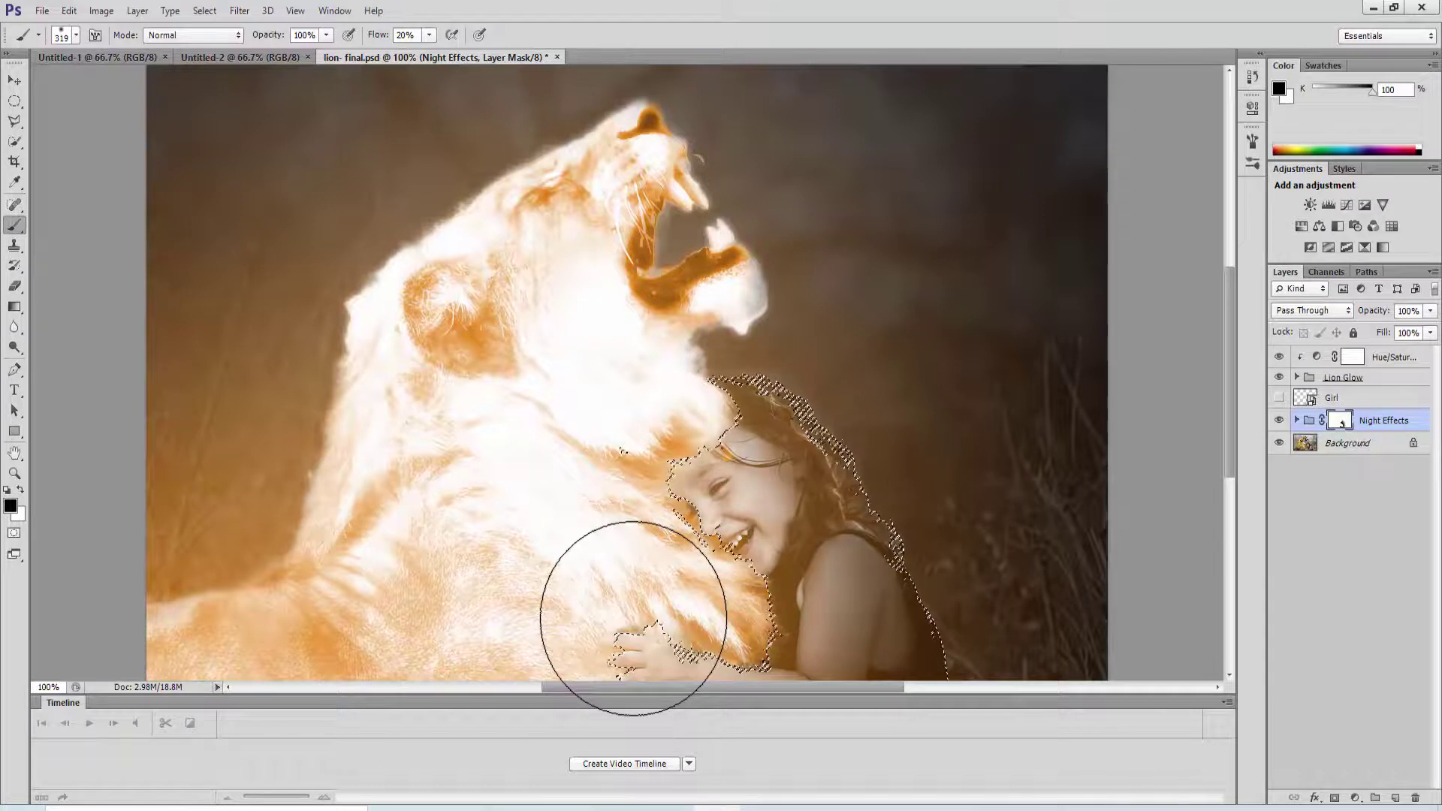
click(11, 82)
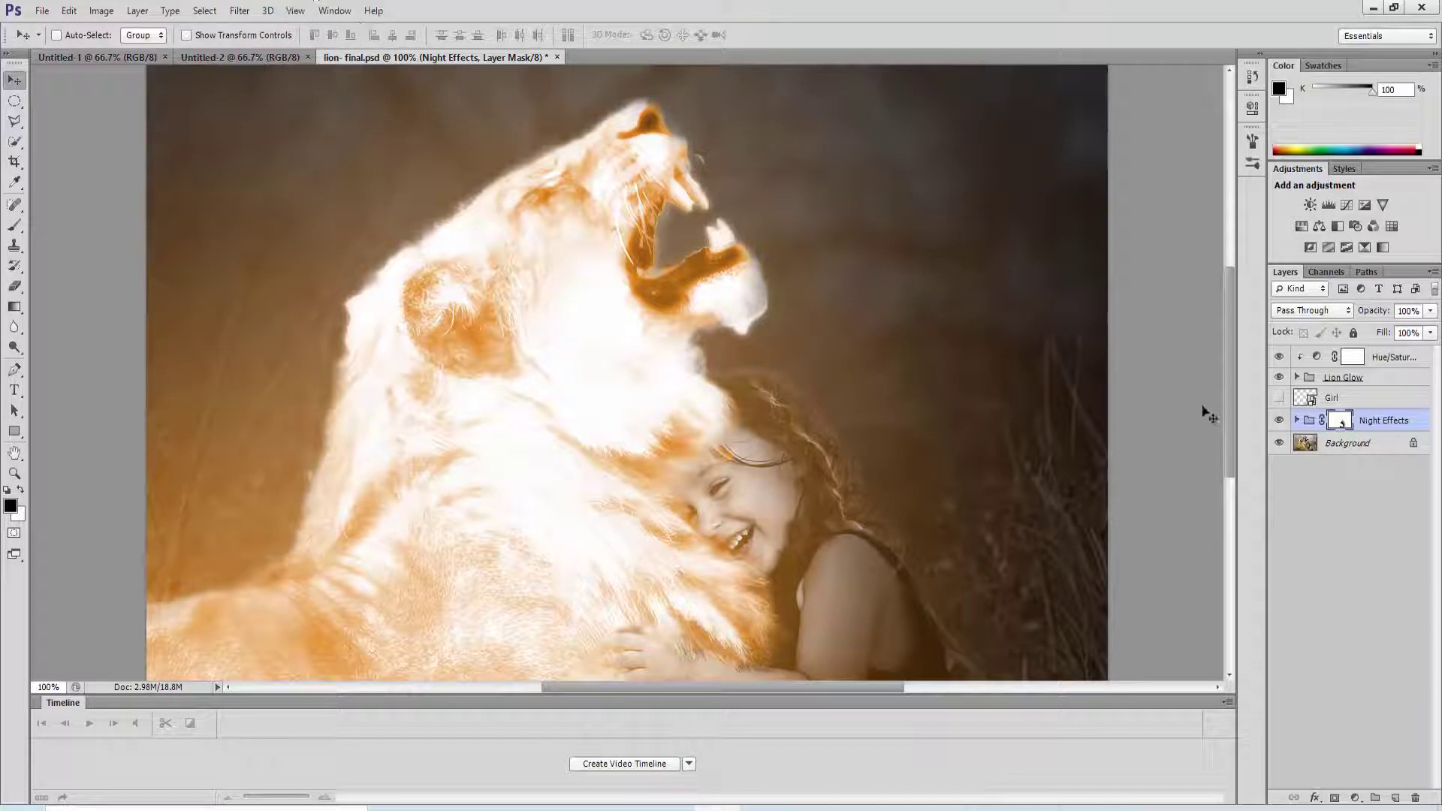
click(1279, 423)
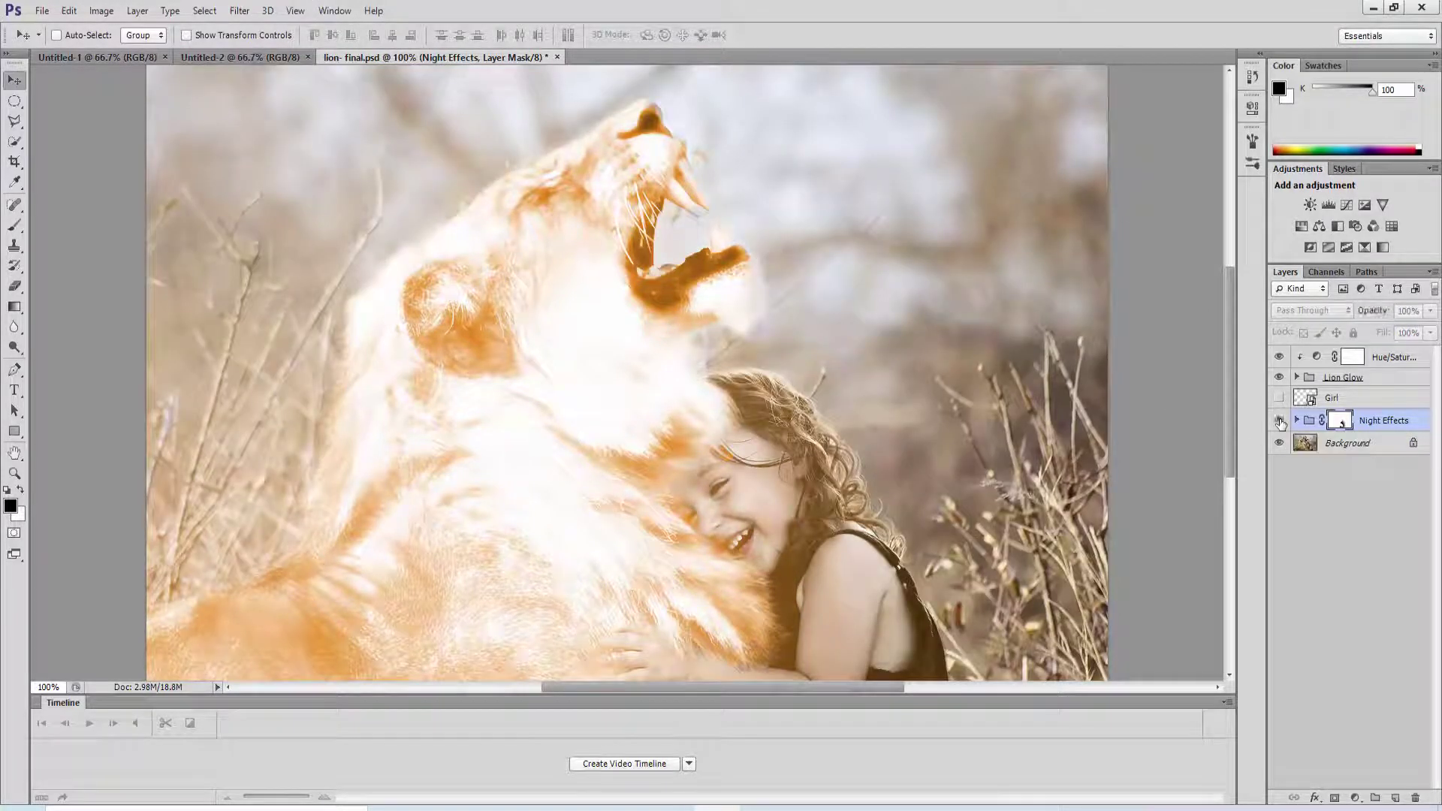
click(1280, 423)
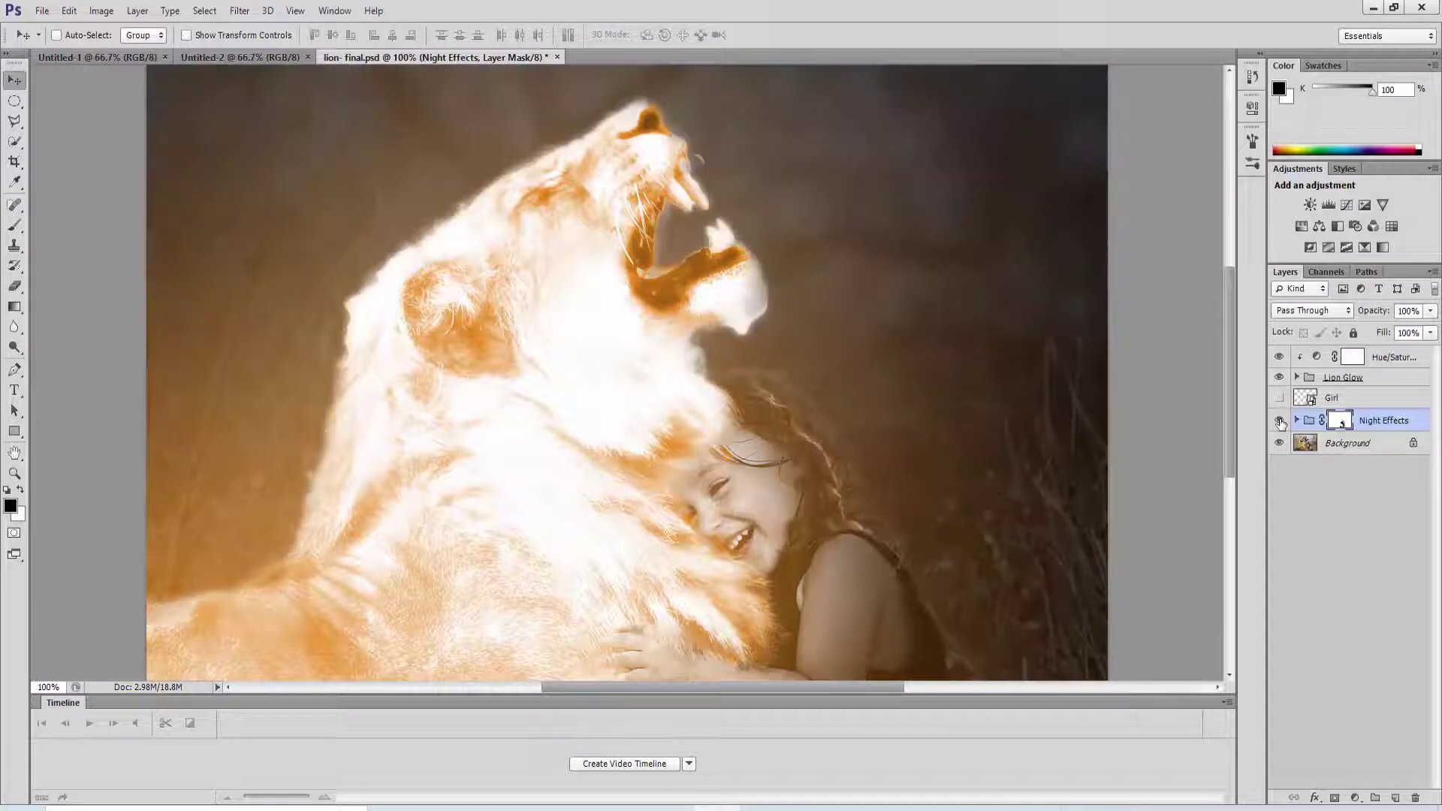
Step: Duplicate the Hue/Saturation adjustment layer that is clipped to the Lion Glow group
click(1408, 364)
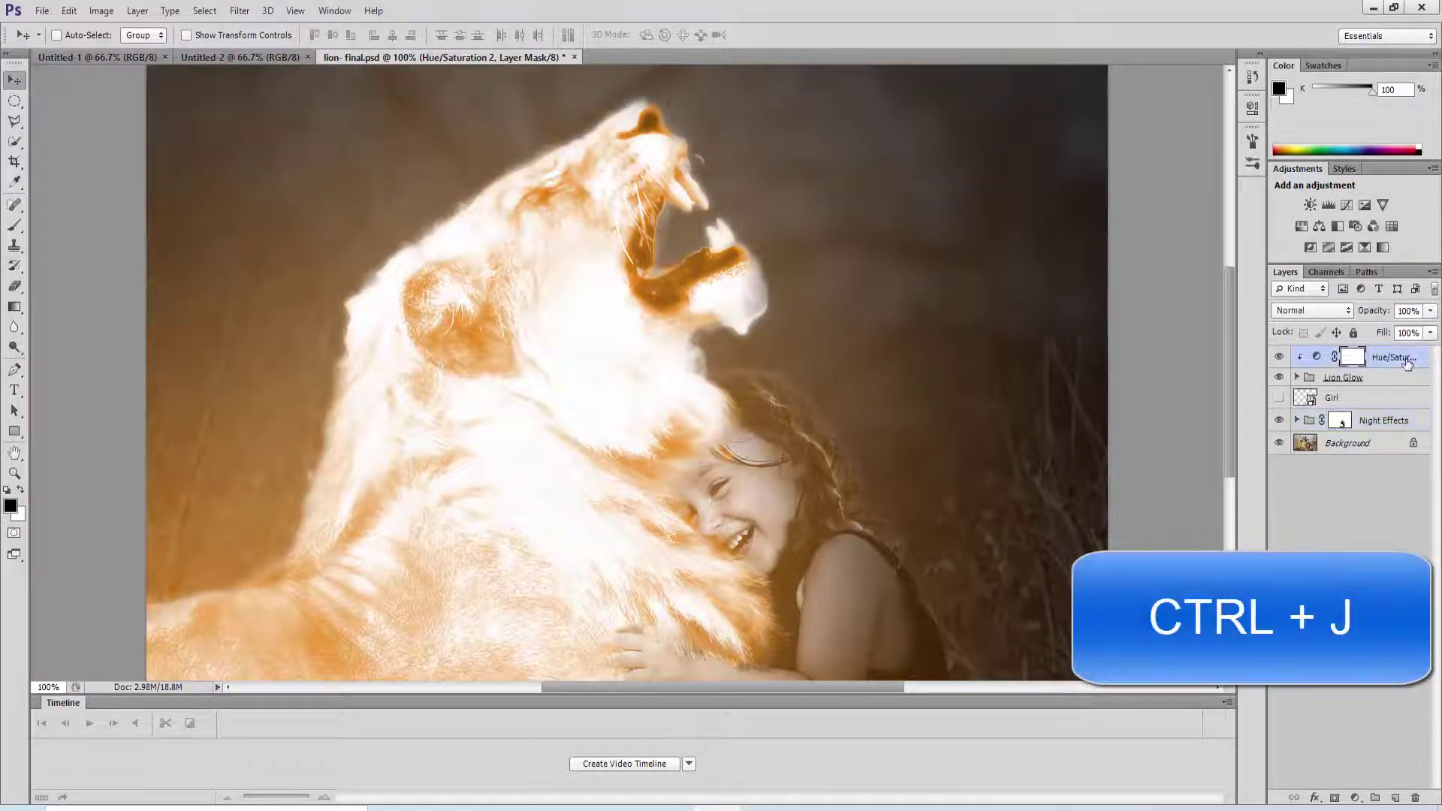
key(ctrl+j)
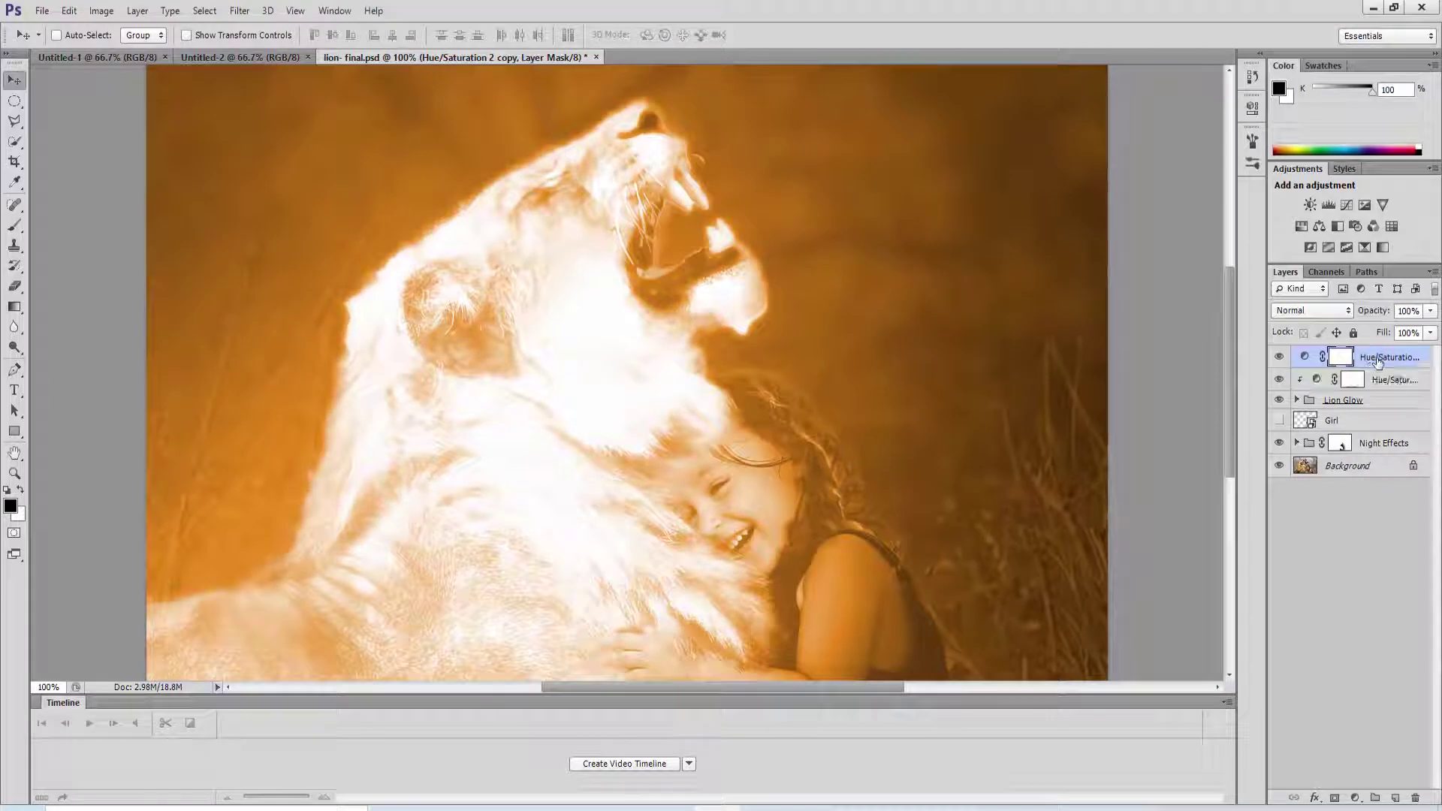
Step: Move the duplicated Hue/Saturation layer between the Girl layer and the Night Effects group, and load the Girl layer's pixels as a selection
drag(1378, 362, 1381, 426)
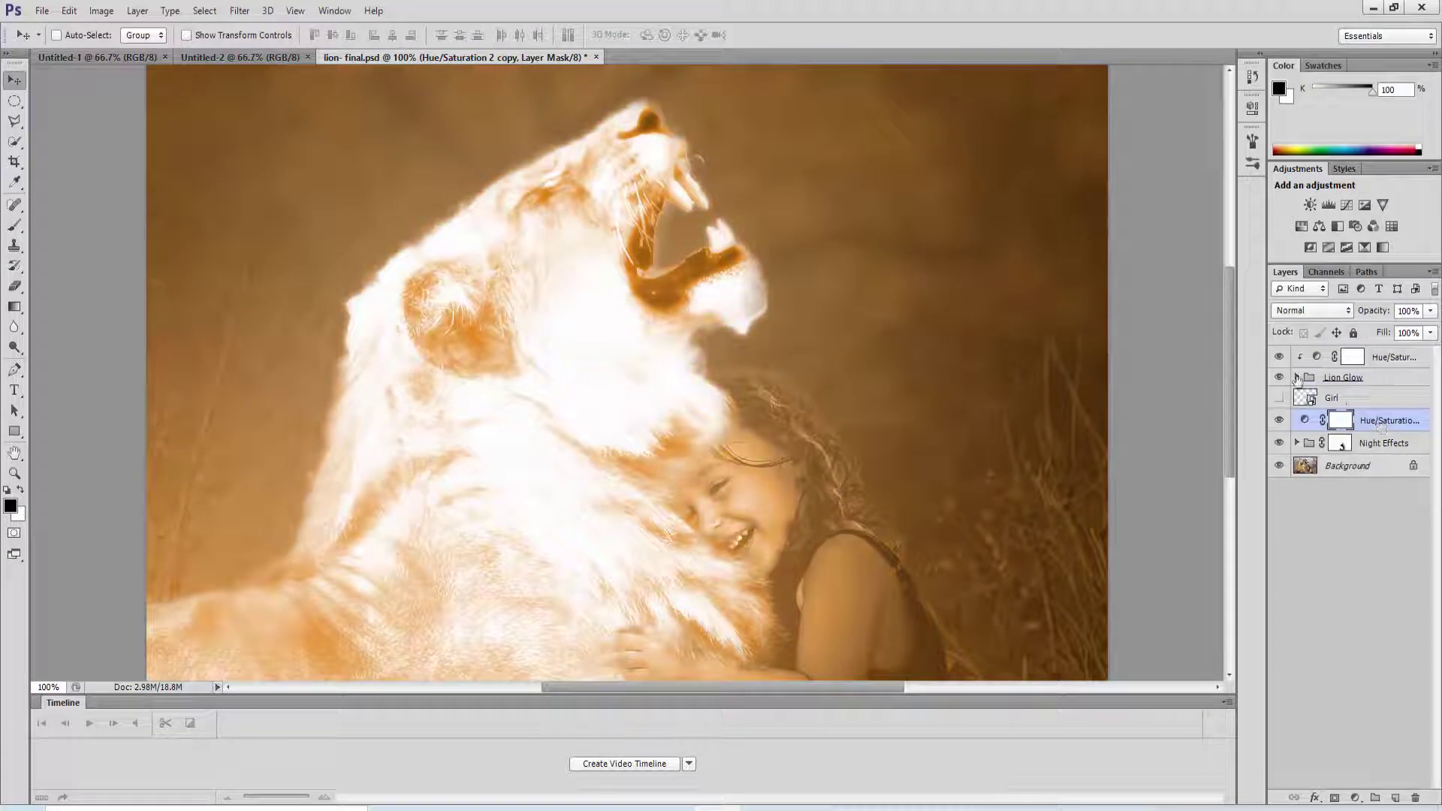
click(1298, 400)
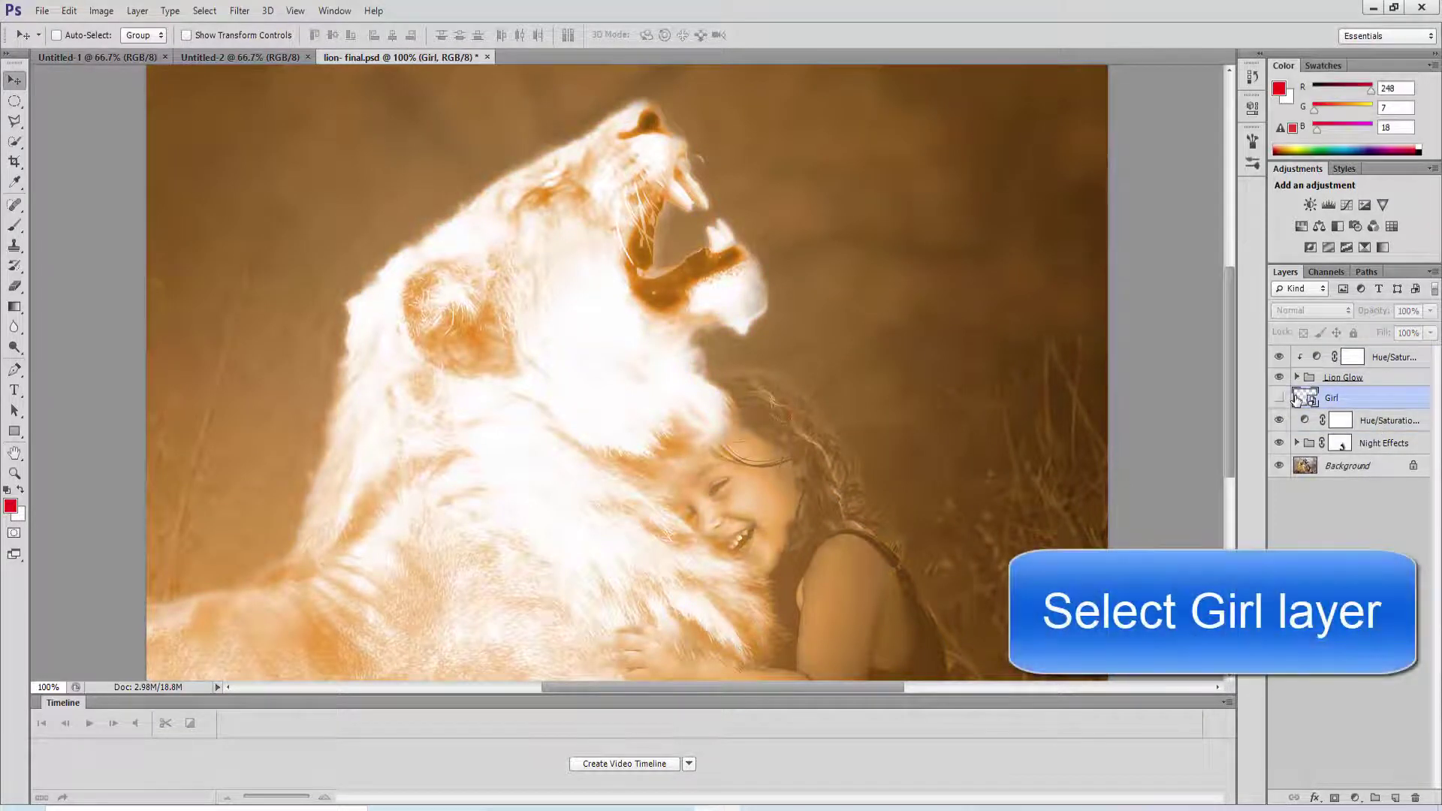
right_click(1297, 400)
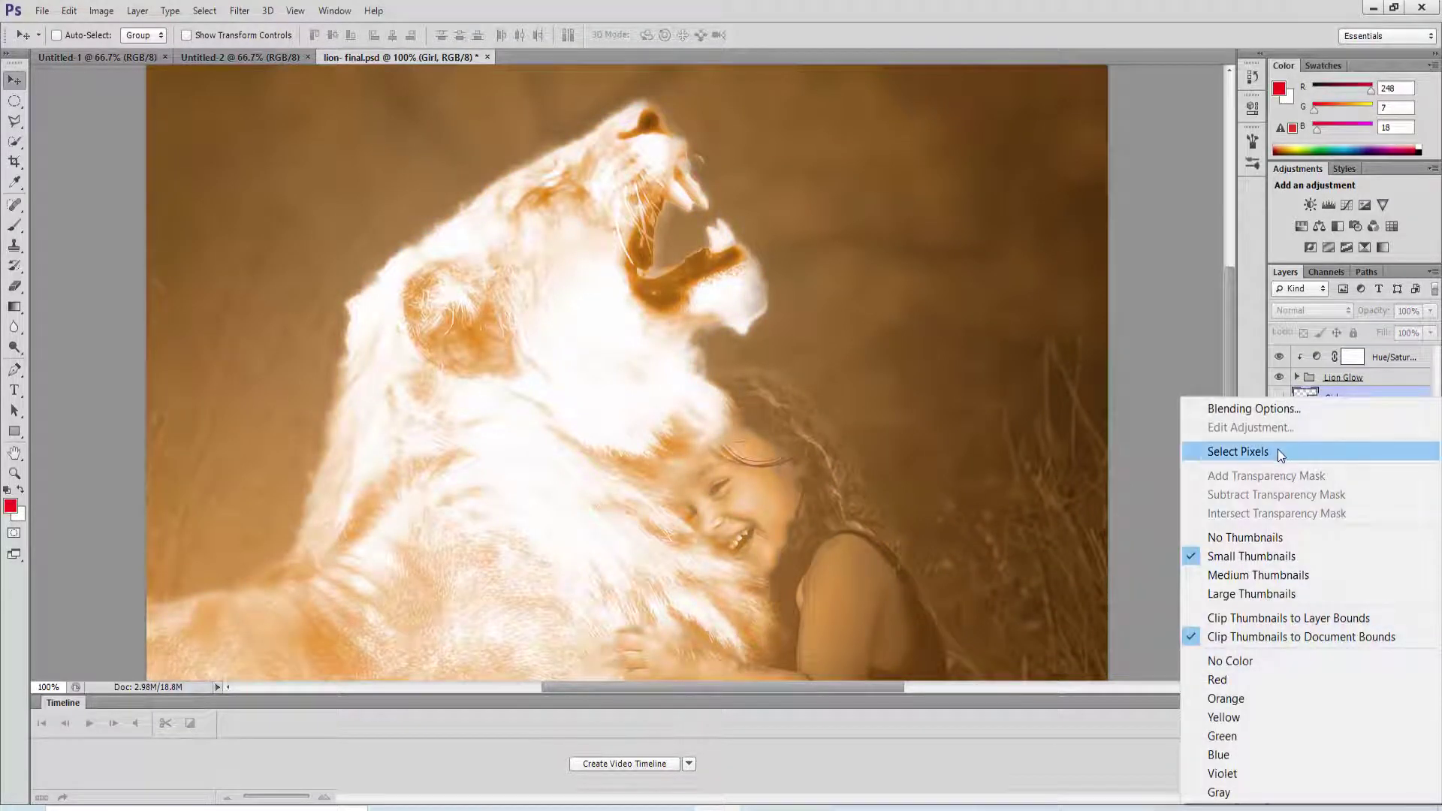
click(1278, 449)
Step: On the duplicated Hue/Saturation layer's mask, invert the selection, turn everything outside the girl black and clear the selection
click(1343, 423)
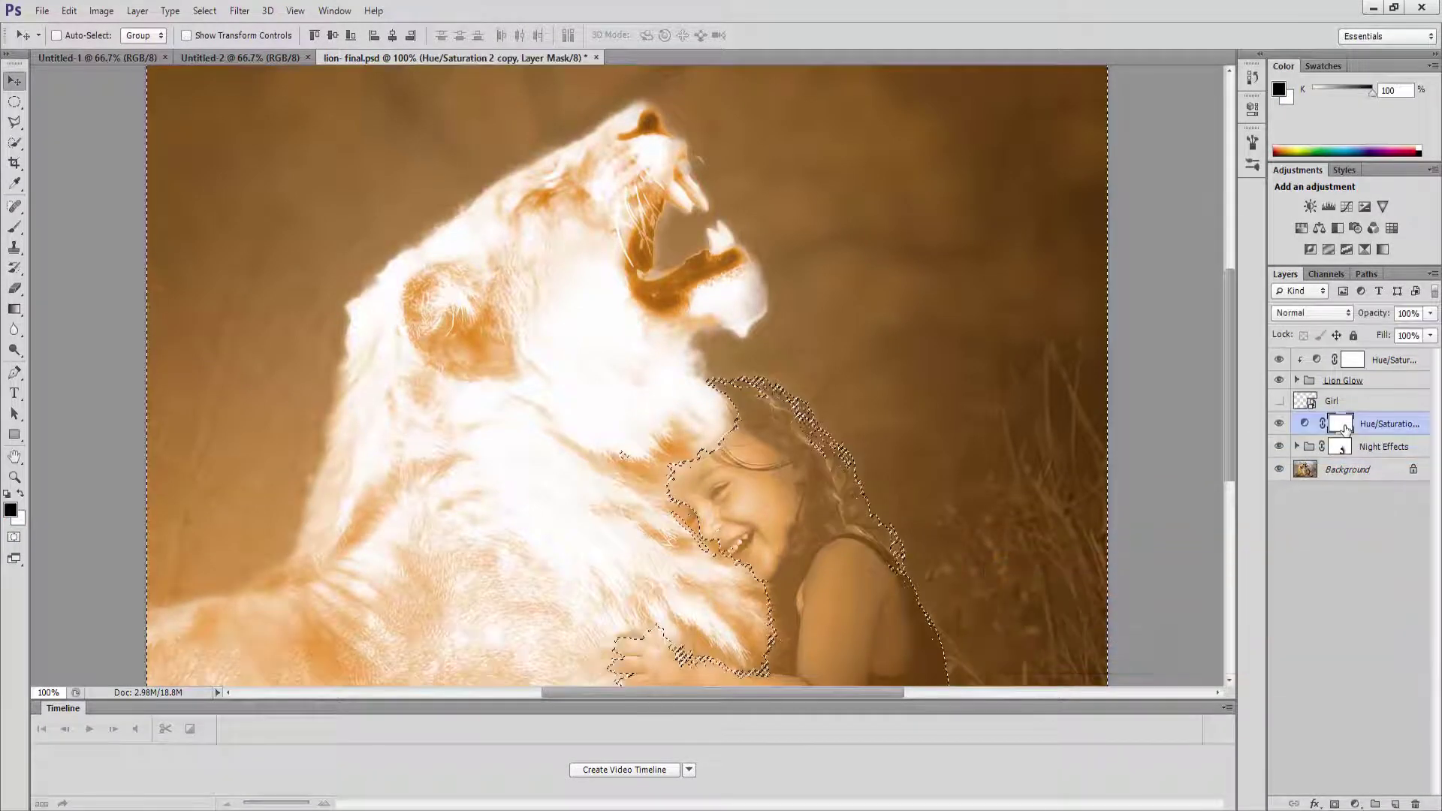
key(ctrl+shift+i)
key(ctrl+i)
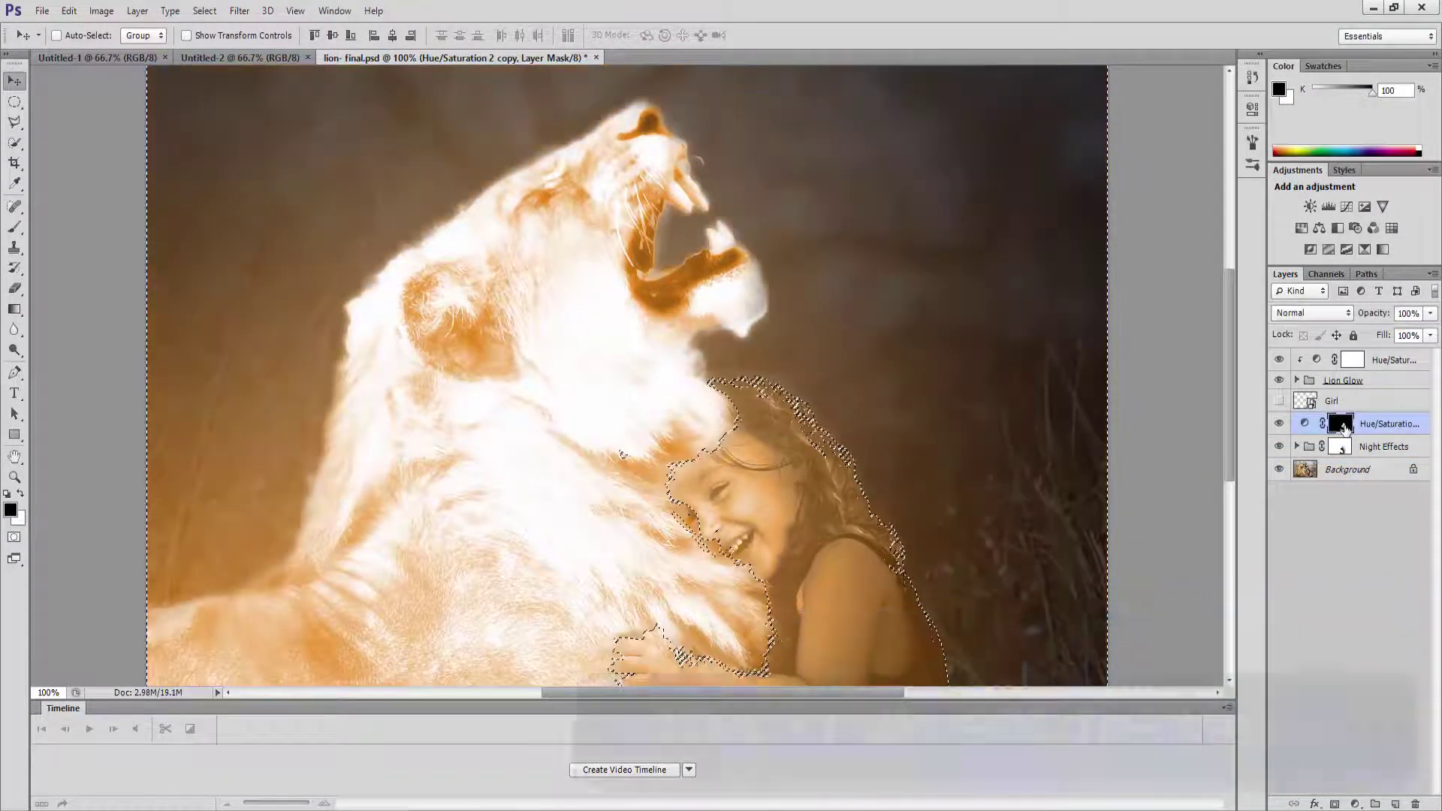
key(ctrl+d)
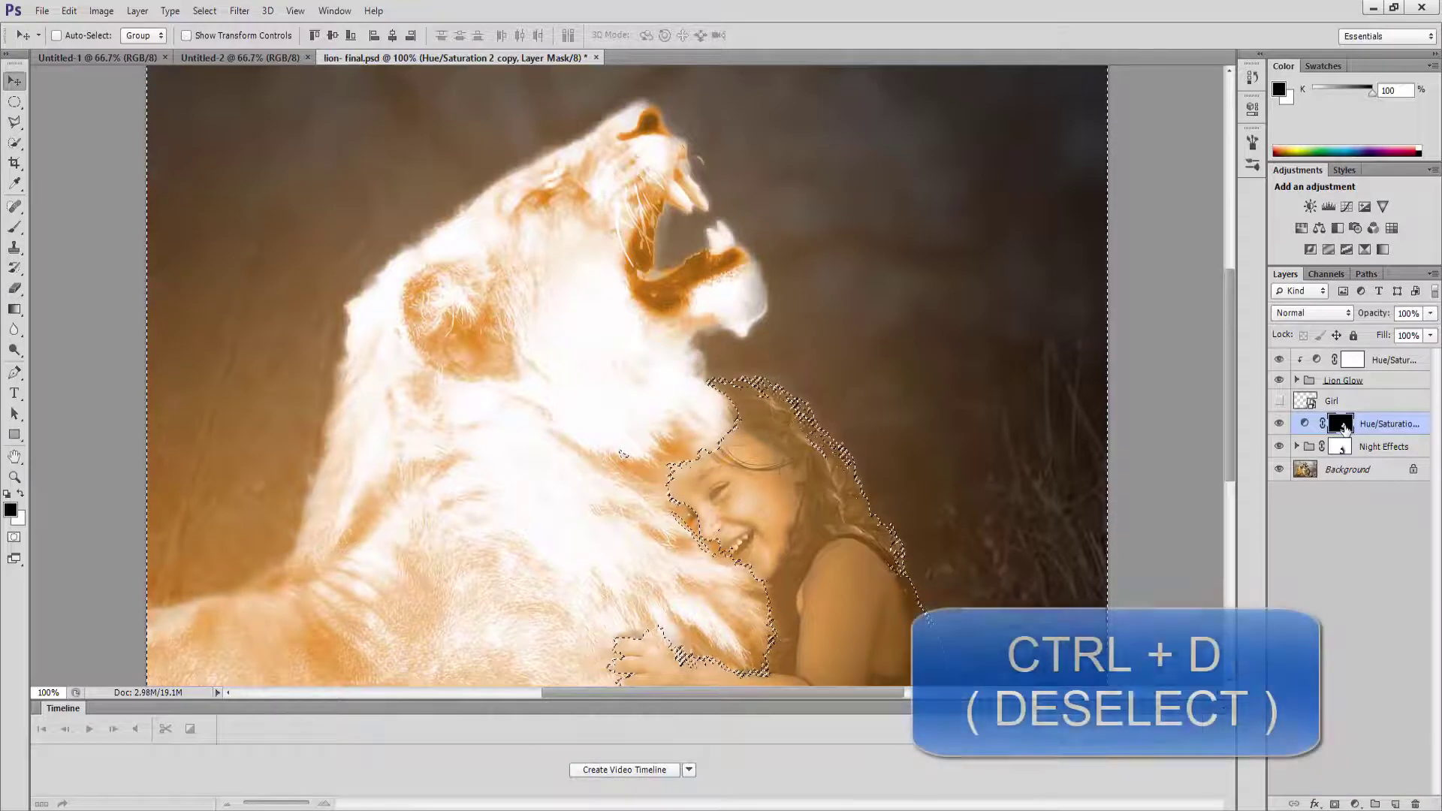
Step: Set the masked Hue/Saturation copy to Overlay and raise its Blend If black point for the underlying layer to about 139
click(1321, 316)
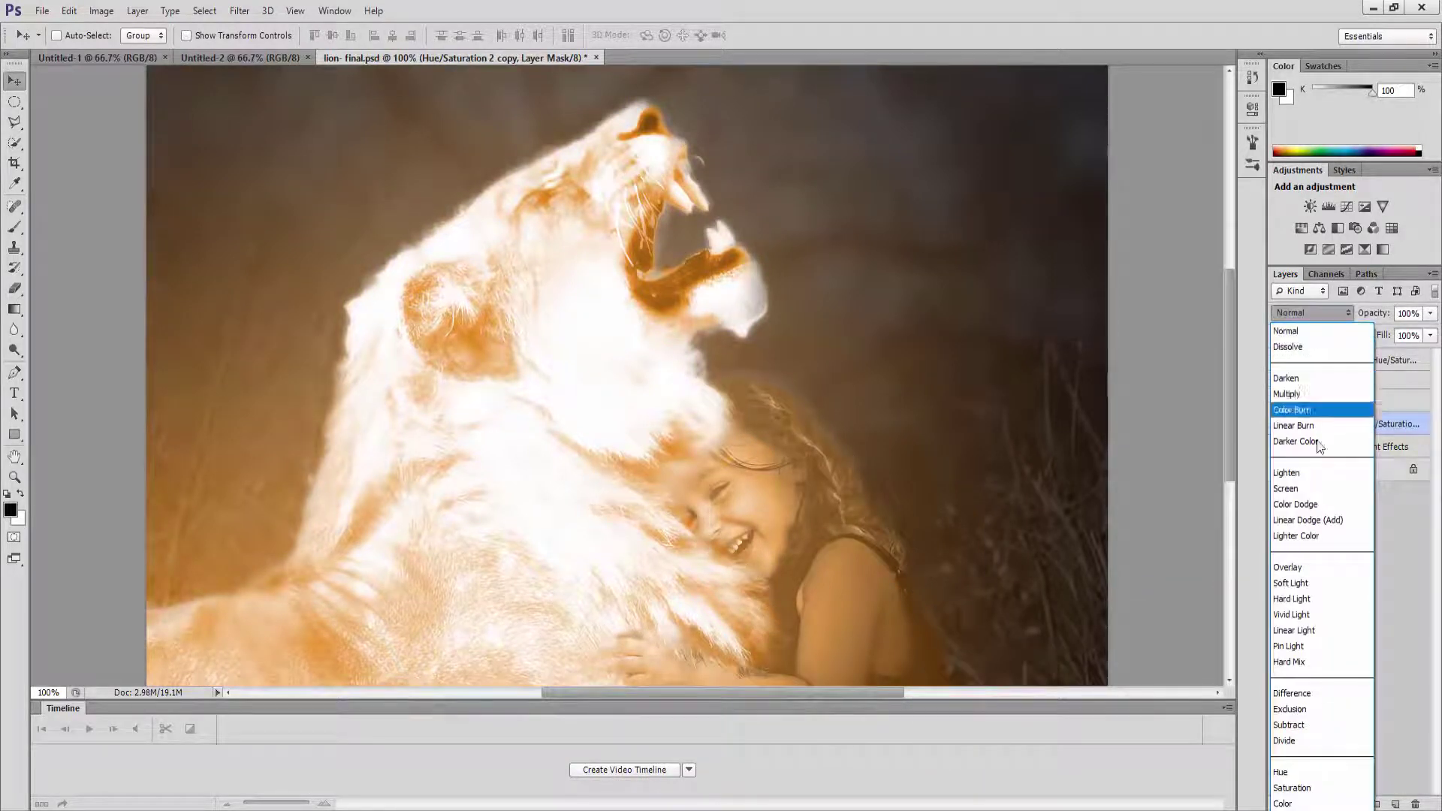
click(1305, 568)
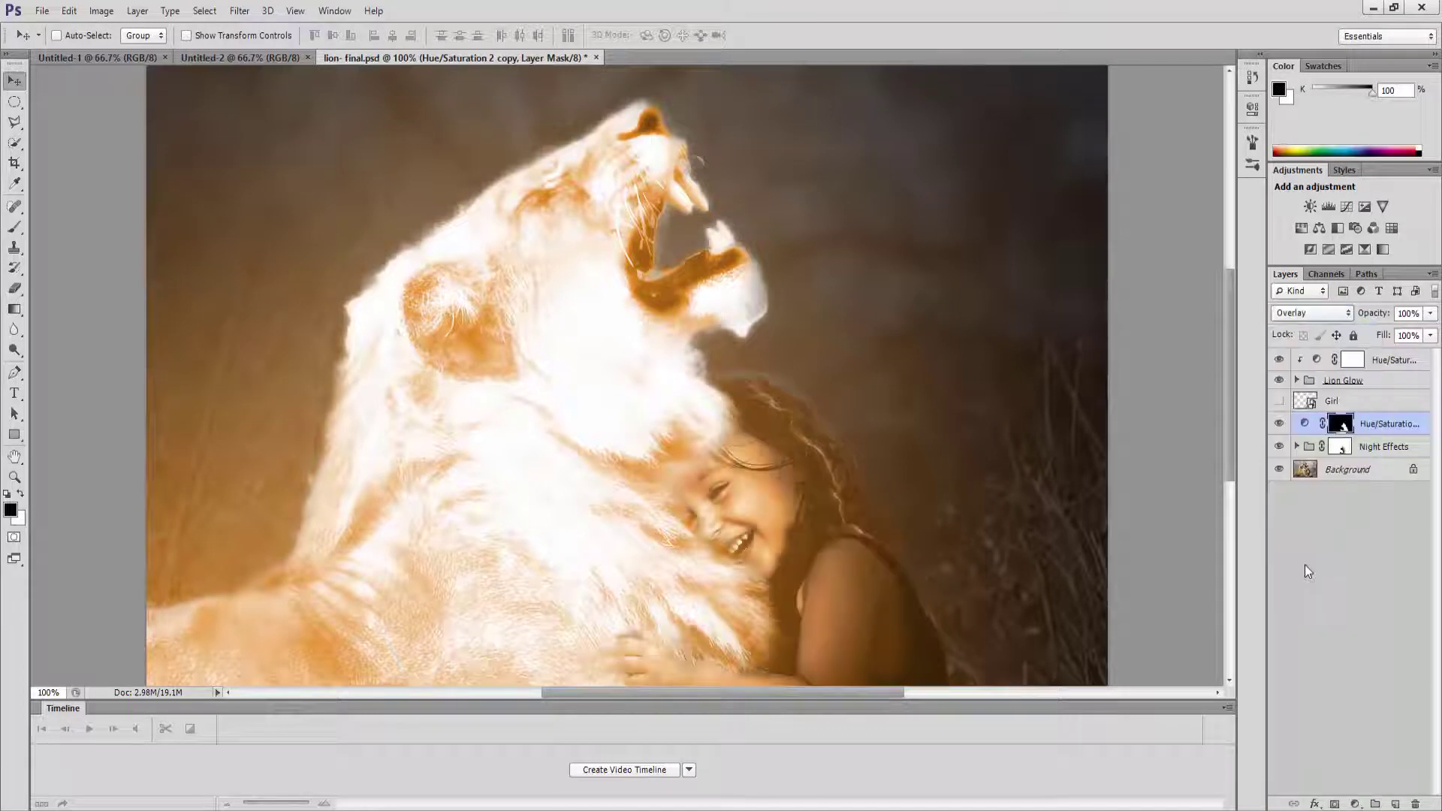
right_click(1377, 426)
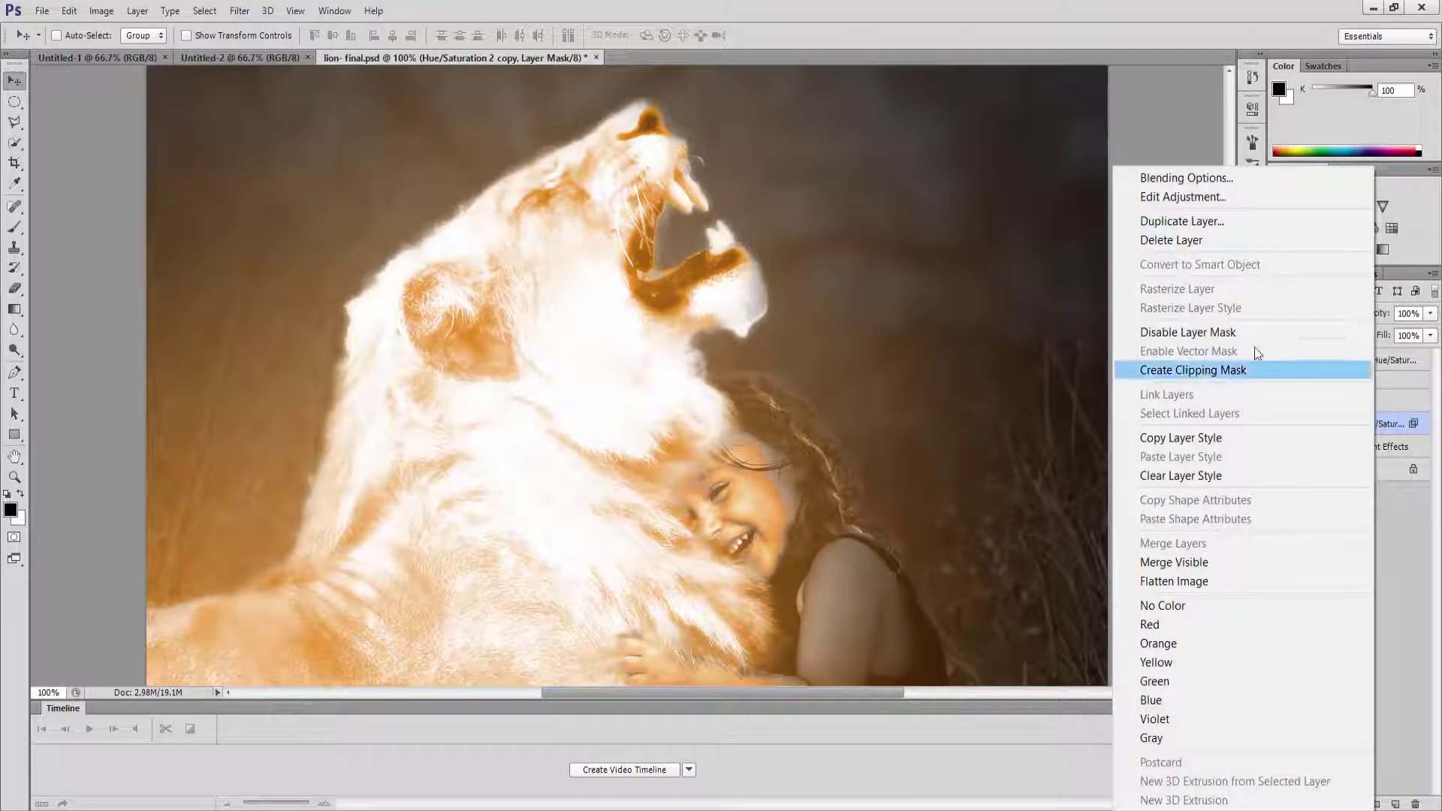
click(1196, 177)
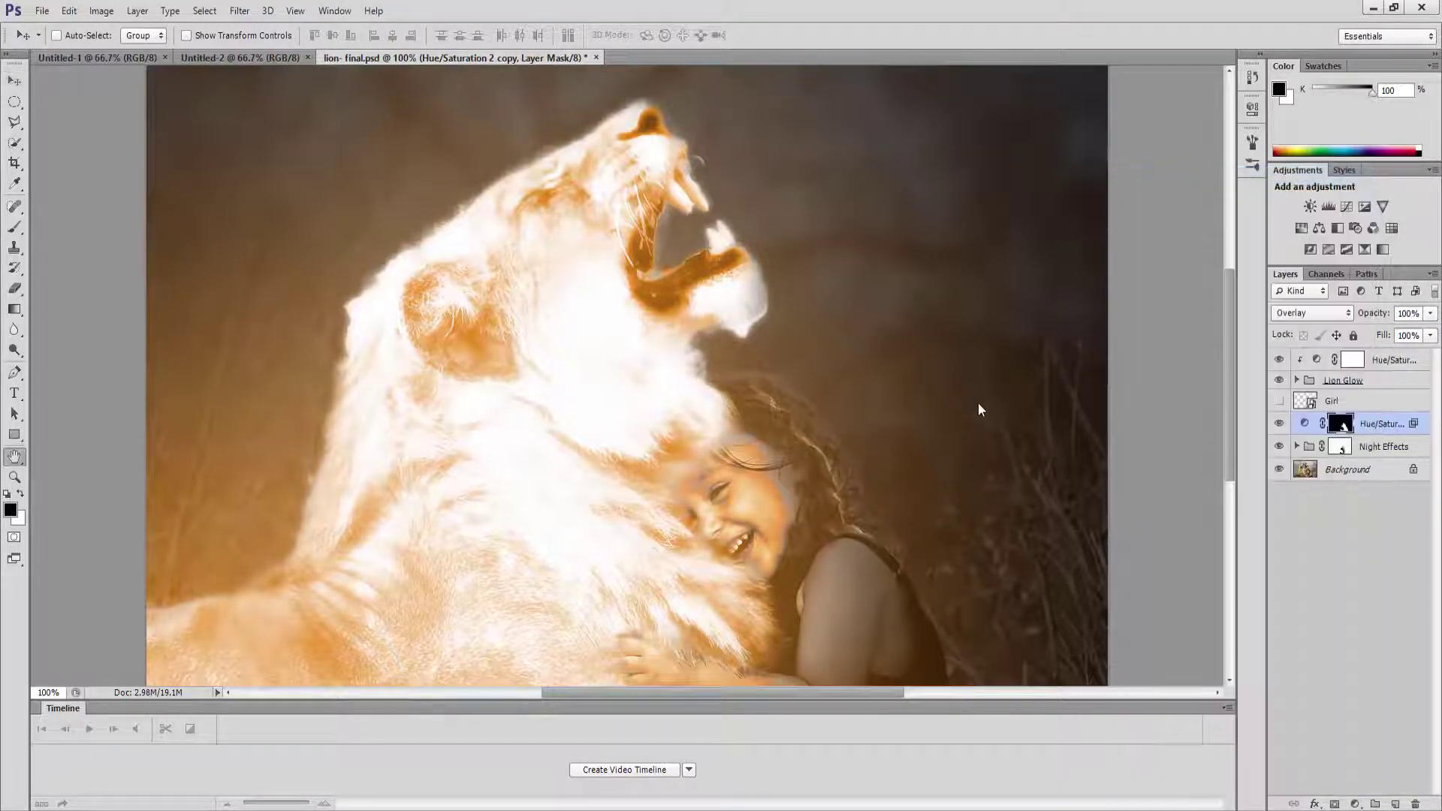
drag(1063, 494, 1136, 497)
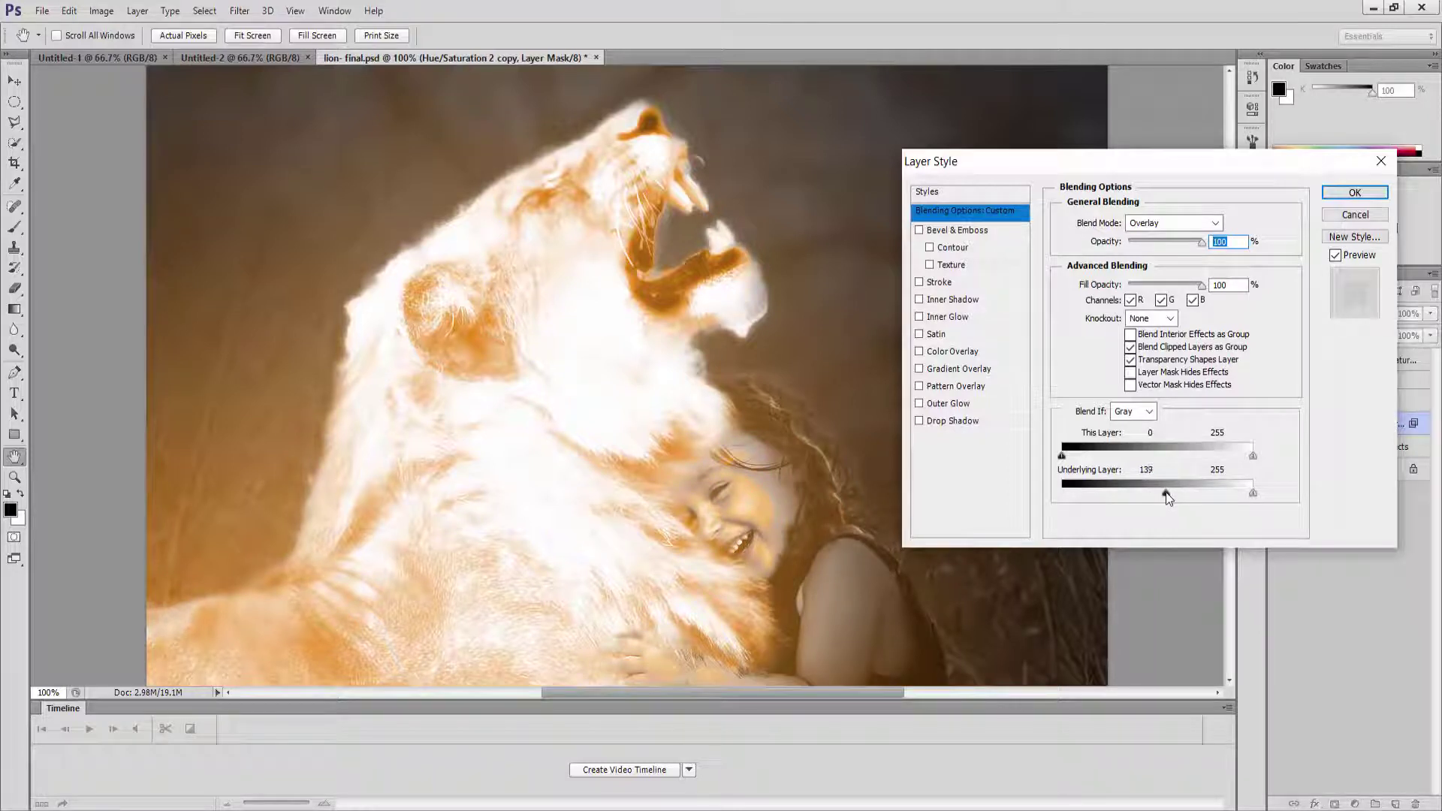
click(1337, 194)
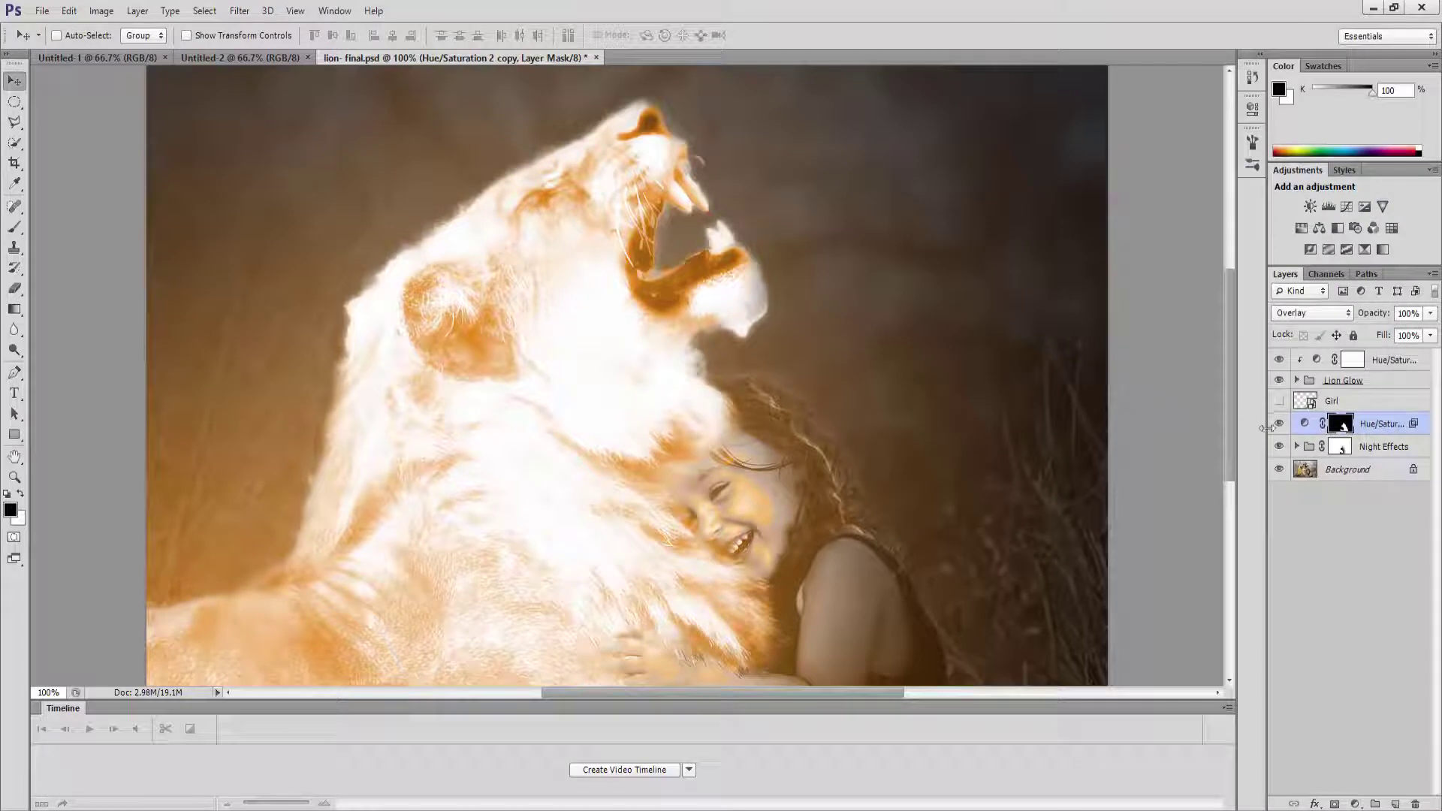
Step: Compare the image with the Overlay Hue/Saturation copy hidden and shown, and set that layer's opacity to 45%
click(1278, 426)
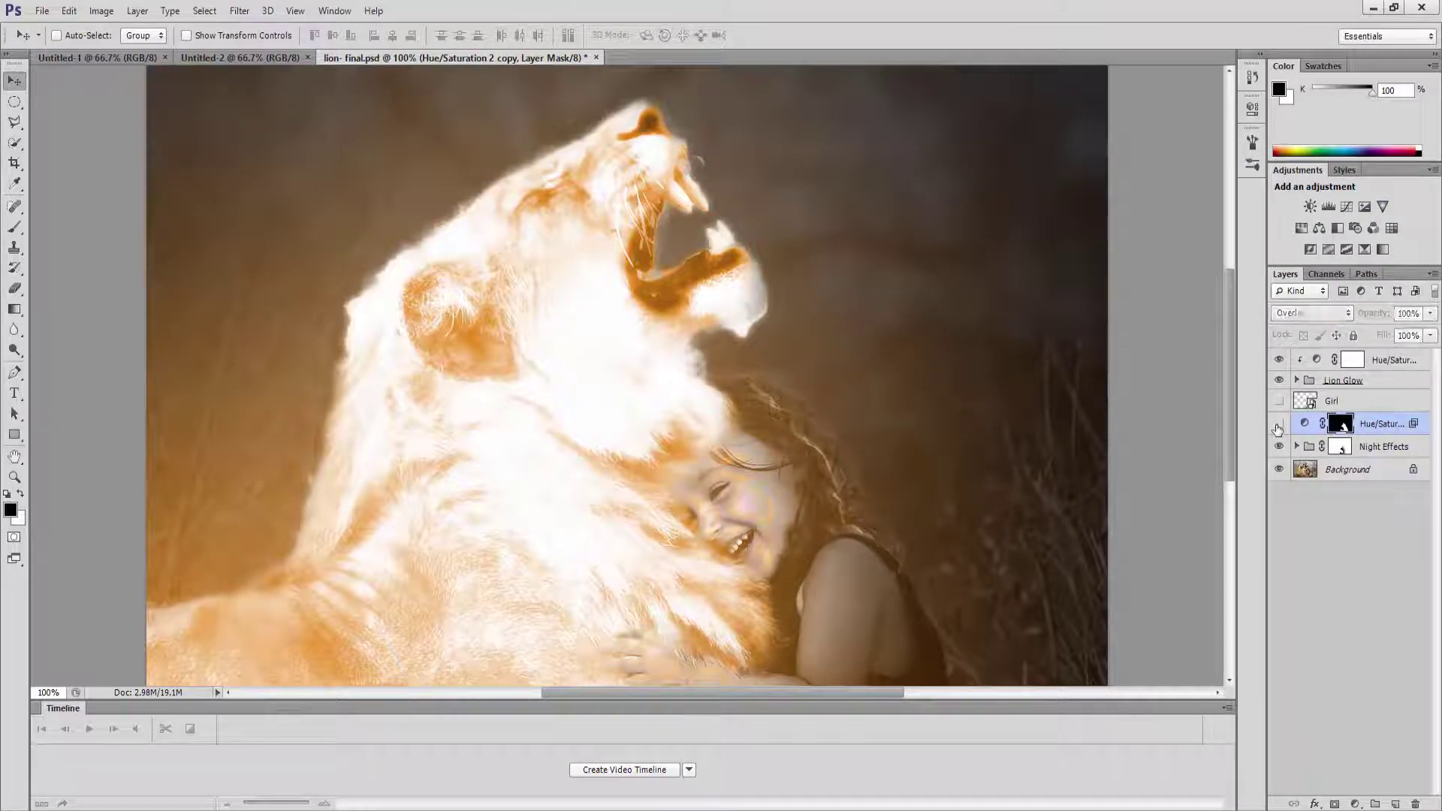
click(1278, 425)
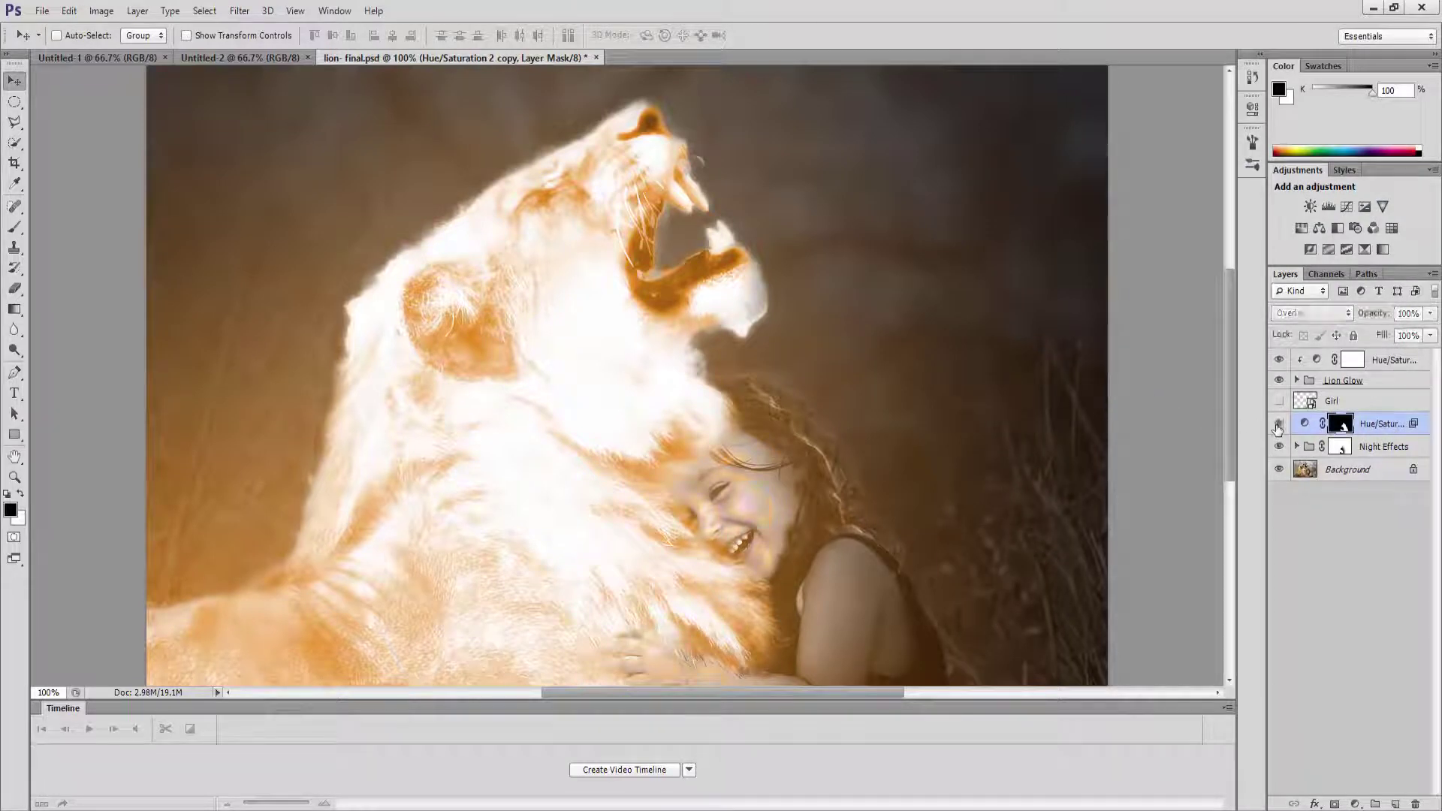
click(1432, 318)
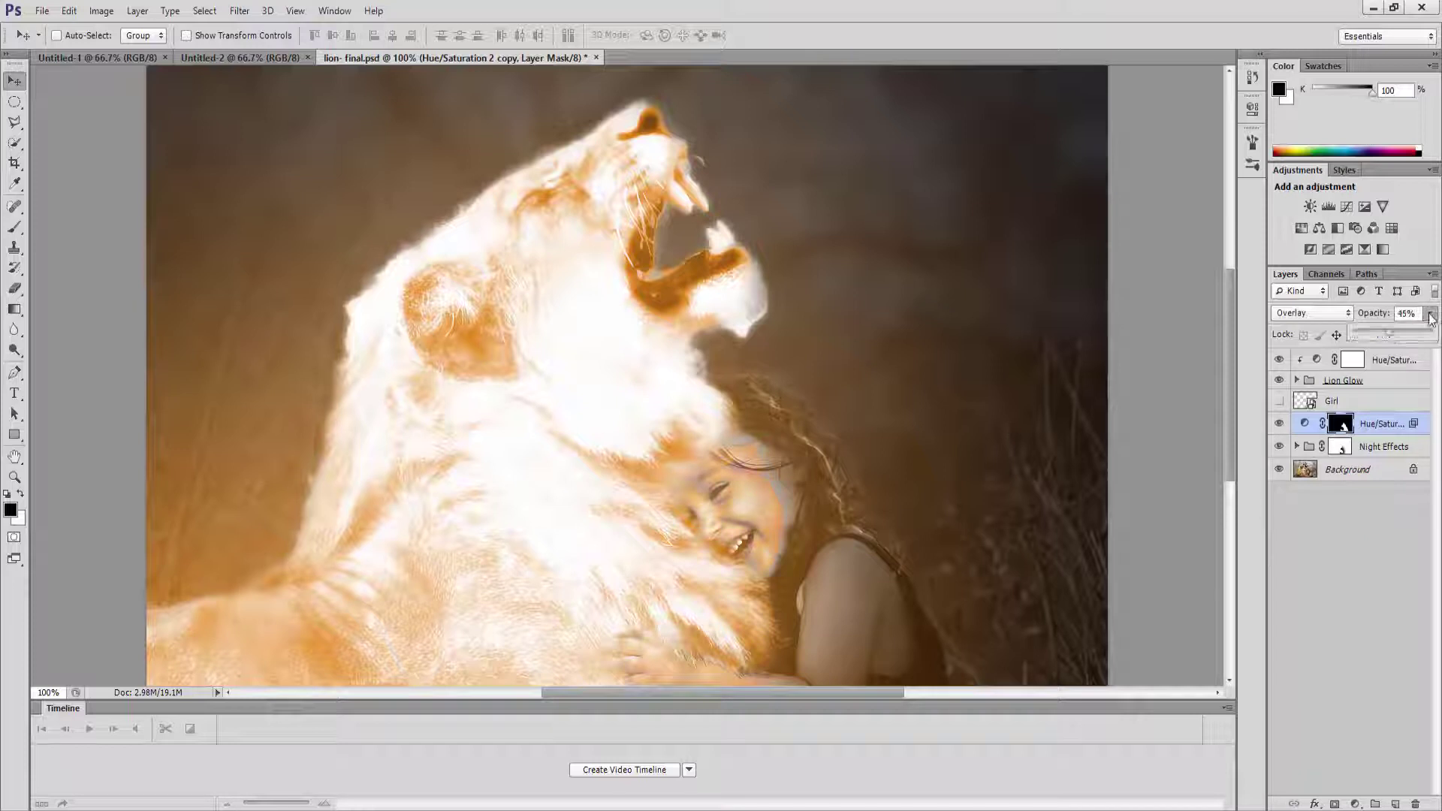
click(1431, 318)
click(1430, 316)
click(1373, 499)
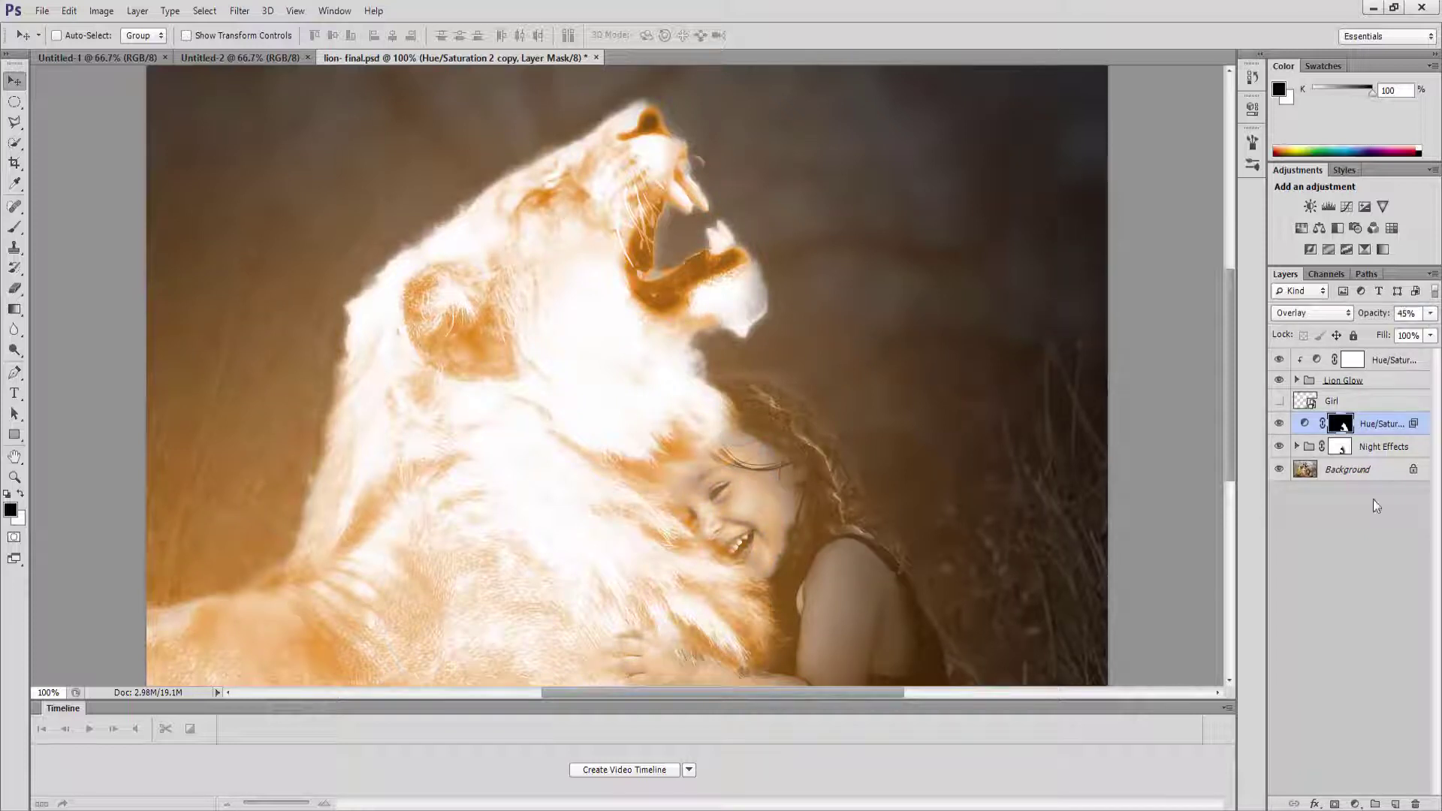
Step: Duplicate the clipped Hue/Saturation layer again, place the copy directly below the Girl layer and invert its mask to black
click(1383, 368)
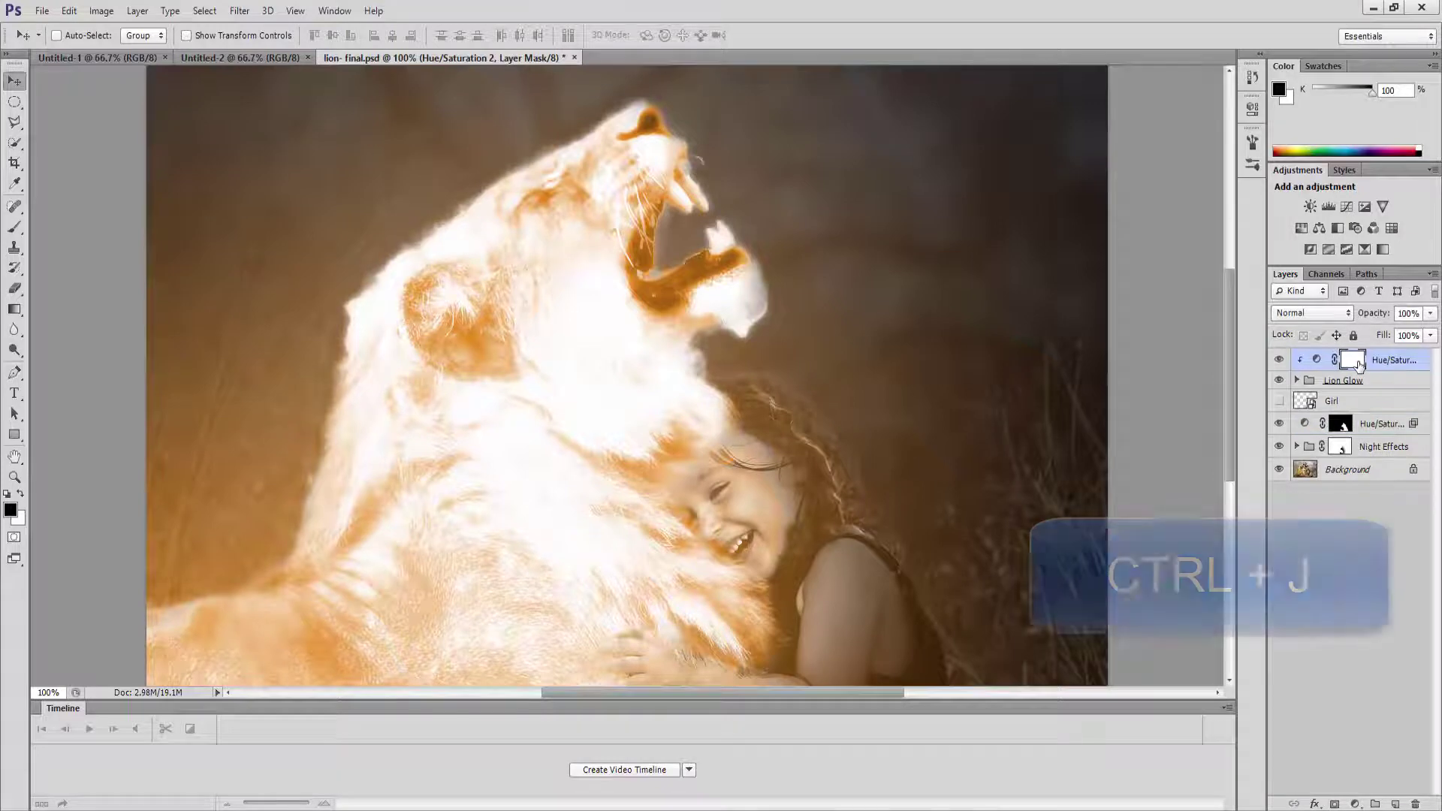
key(ctrl+j)
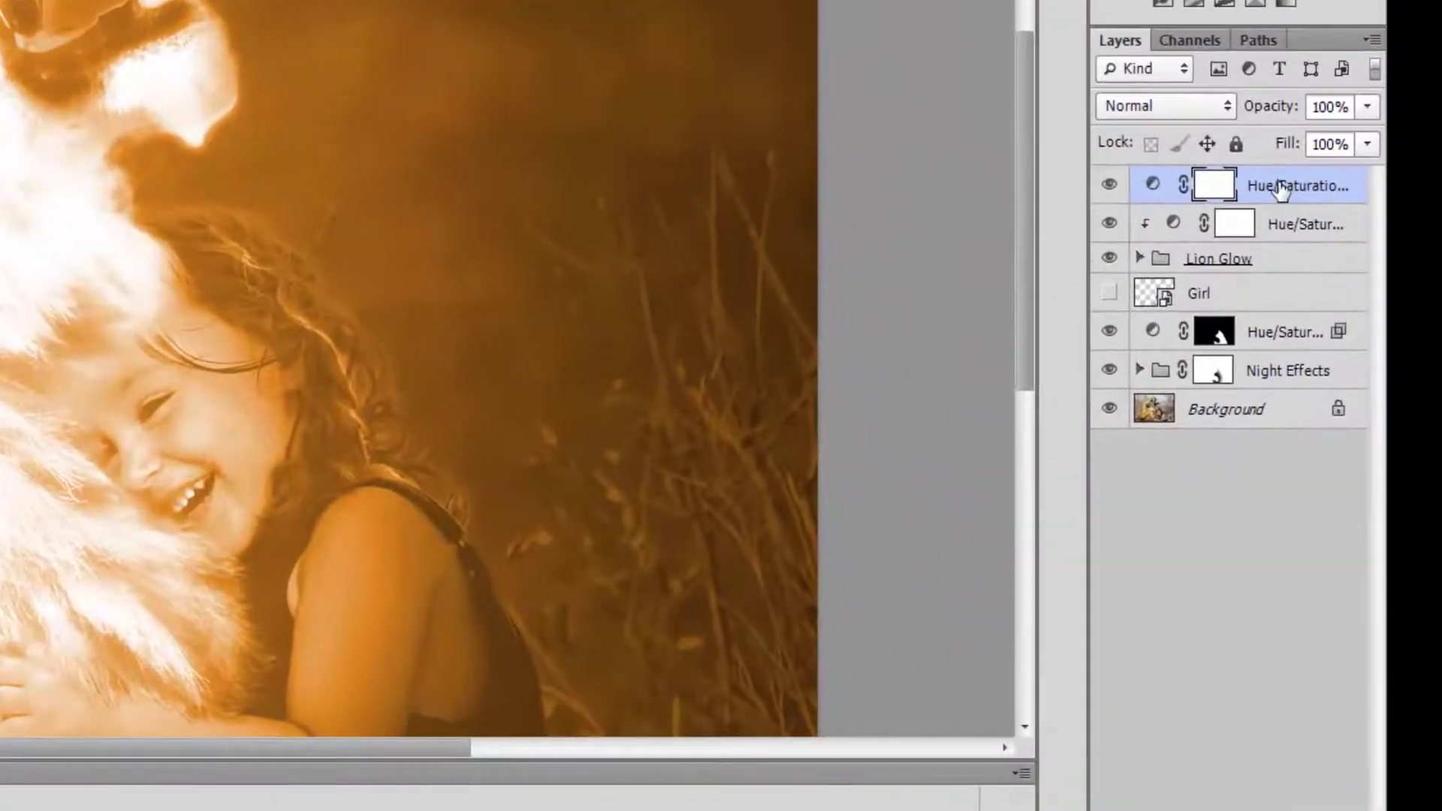
drag(1281, 191, 1285, 309)
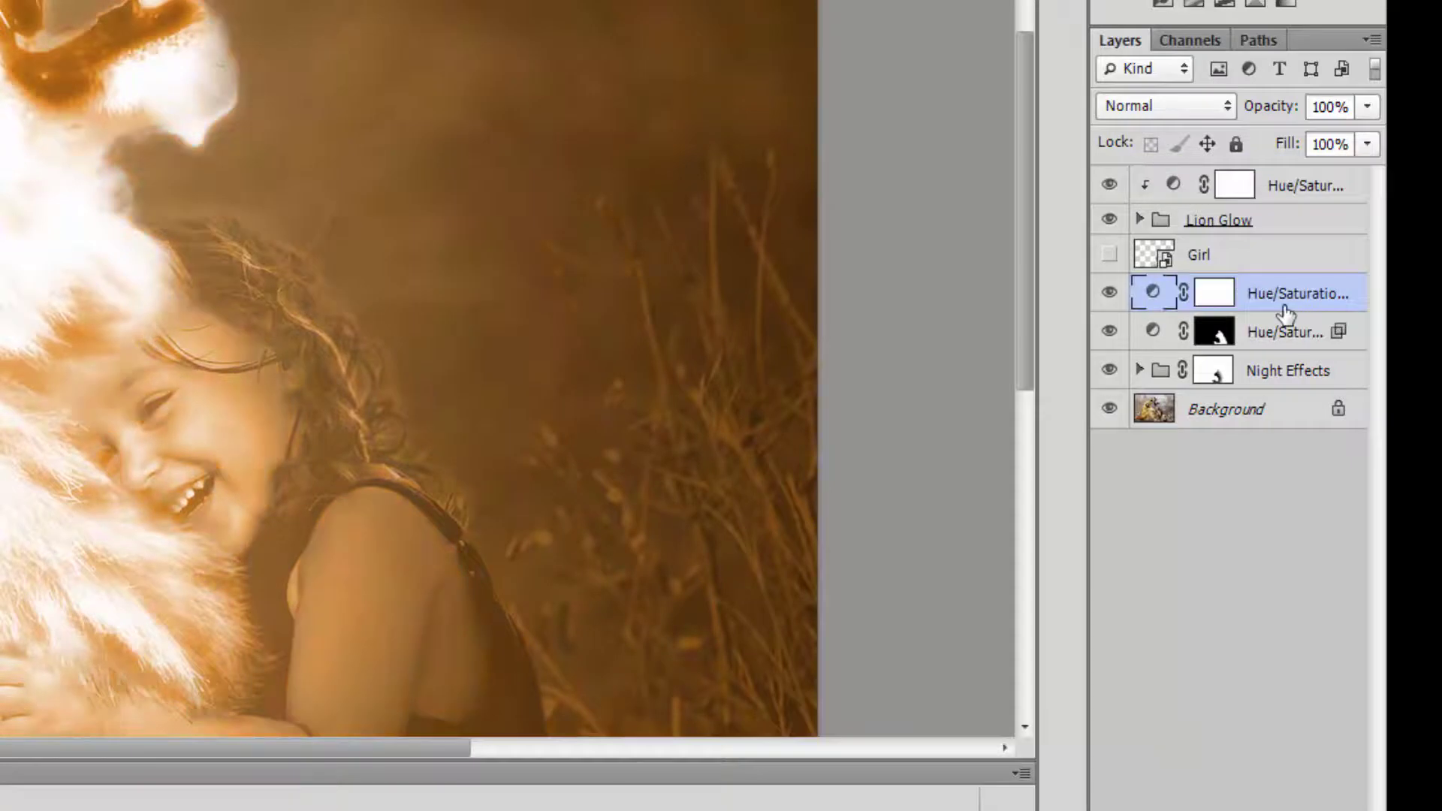
click(1219, 294)
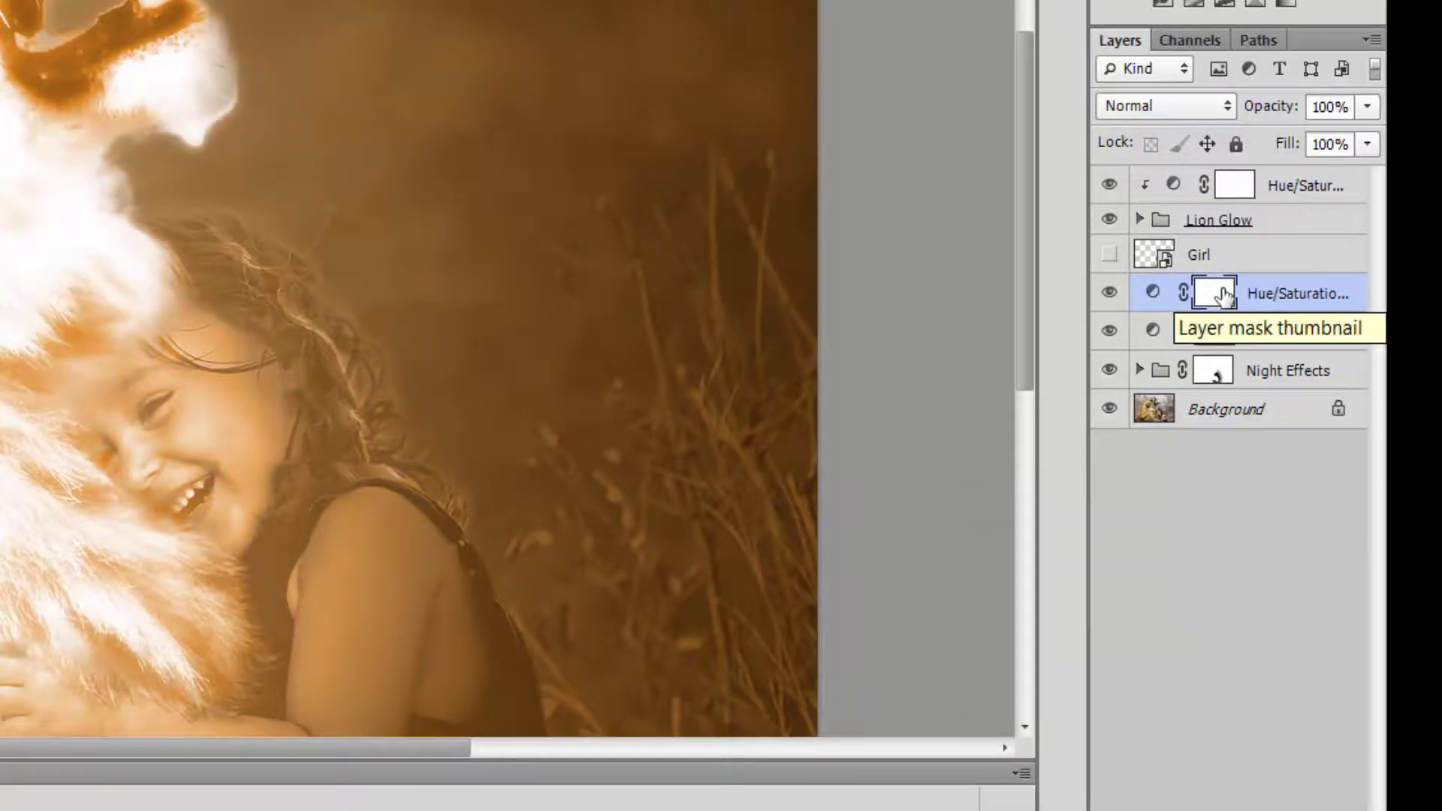
key(ctrl+i)
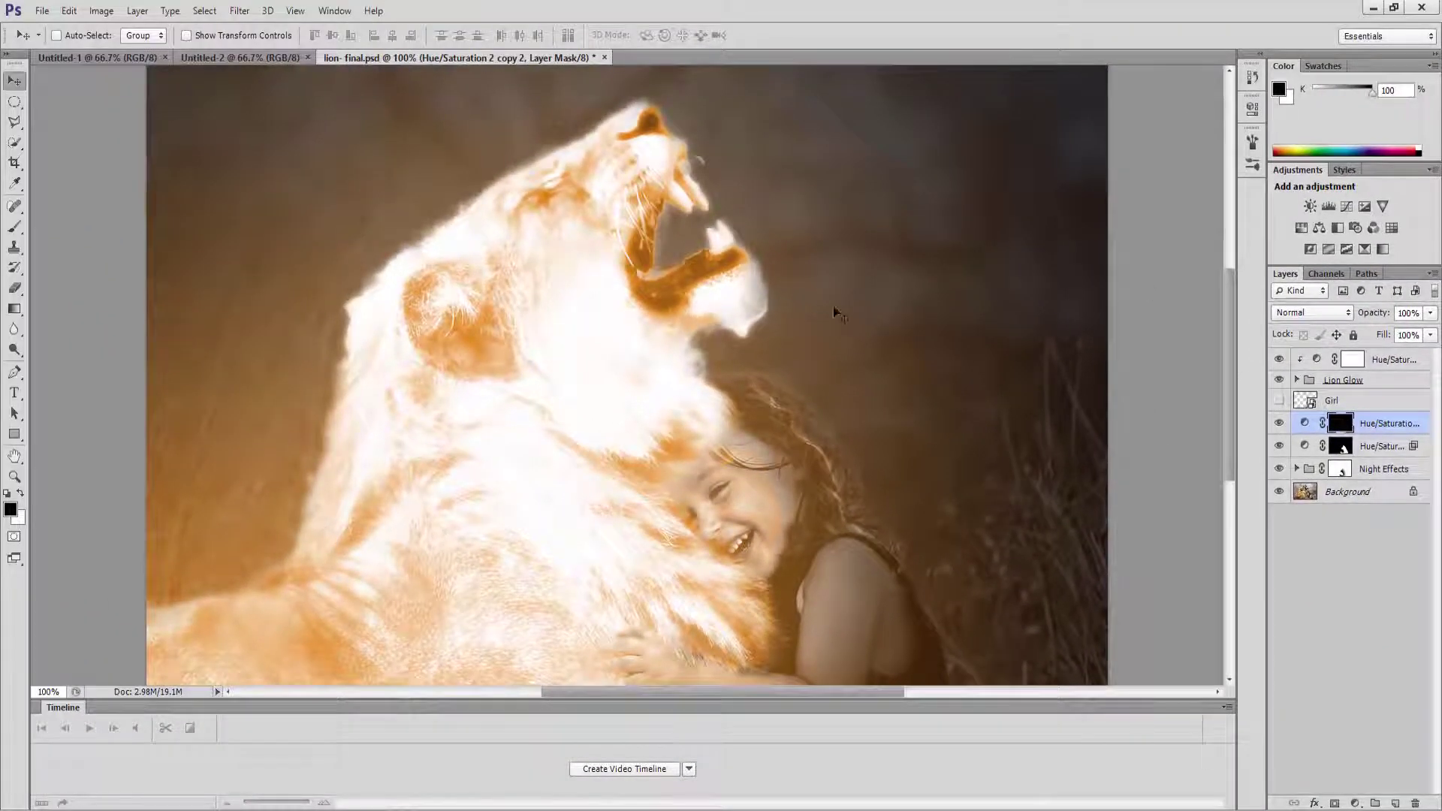
Step: Paint white on the new copy's mask over the lion, the girl and the surrounding background with a 319 px brush at 20% flow
click(12, 227)
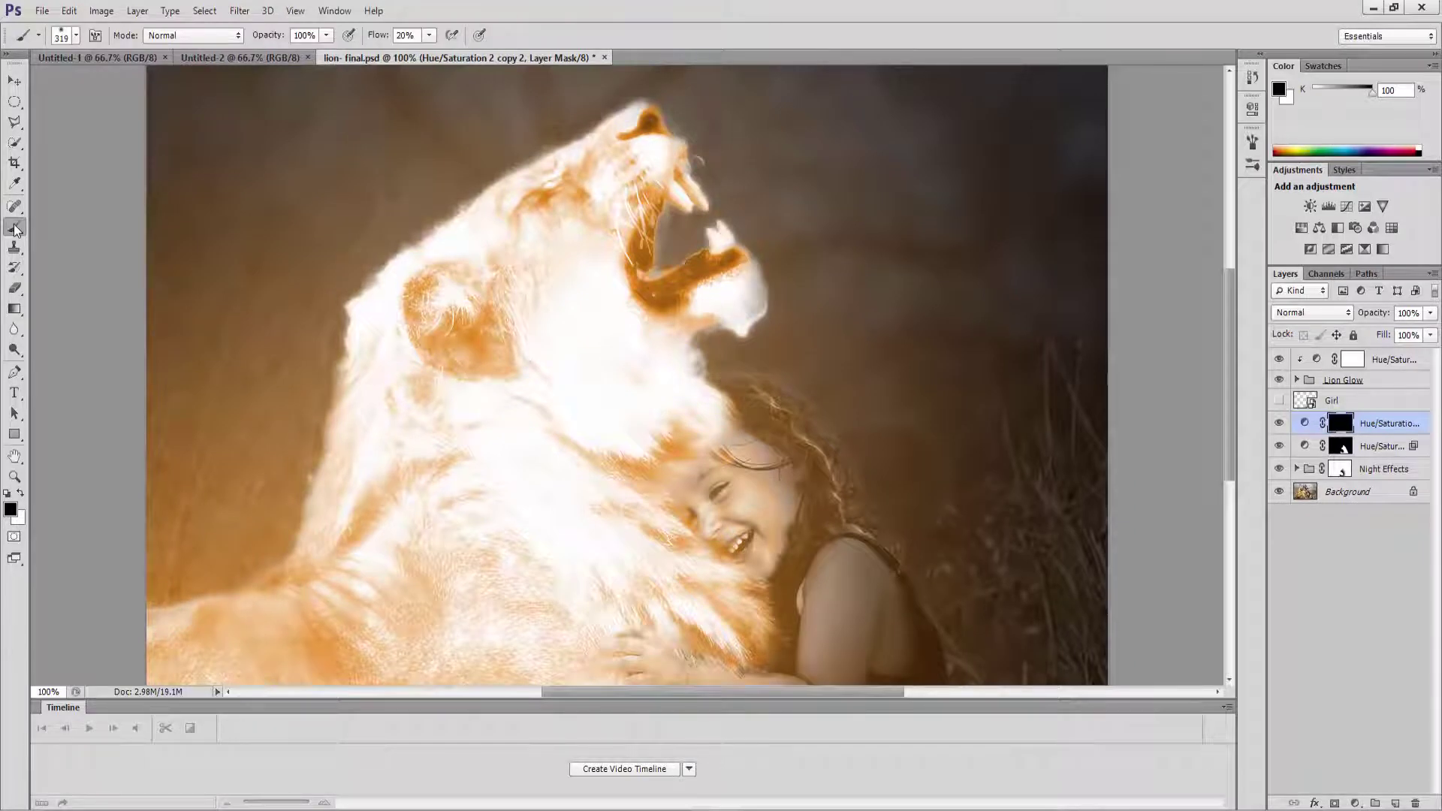
right_click(15, 226)
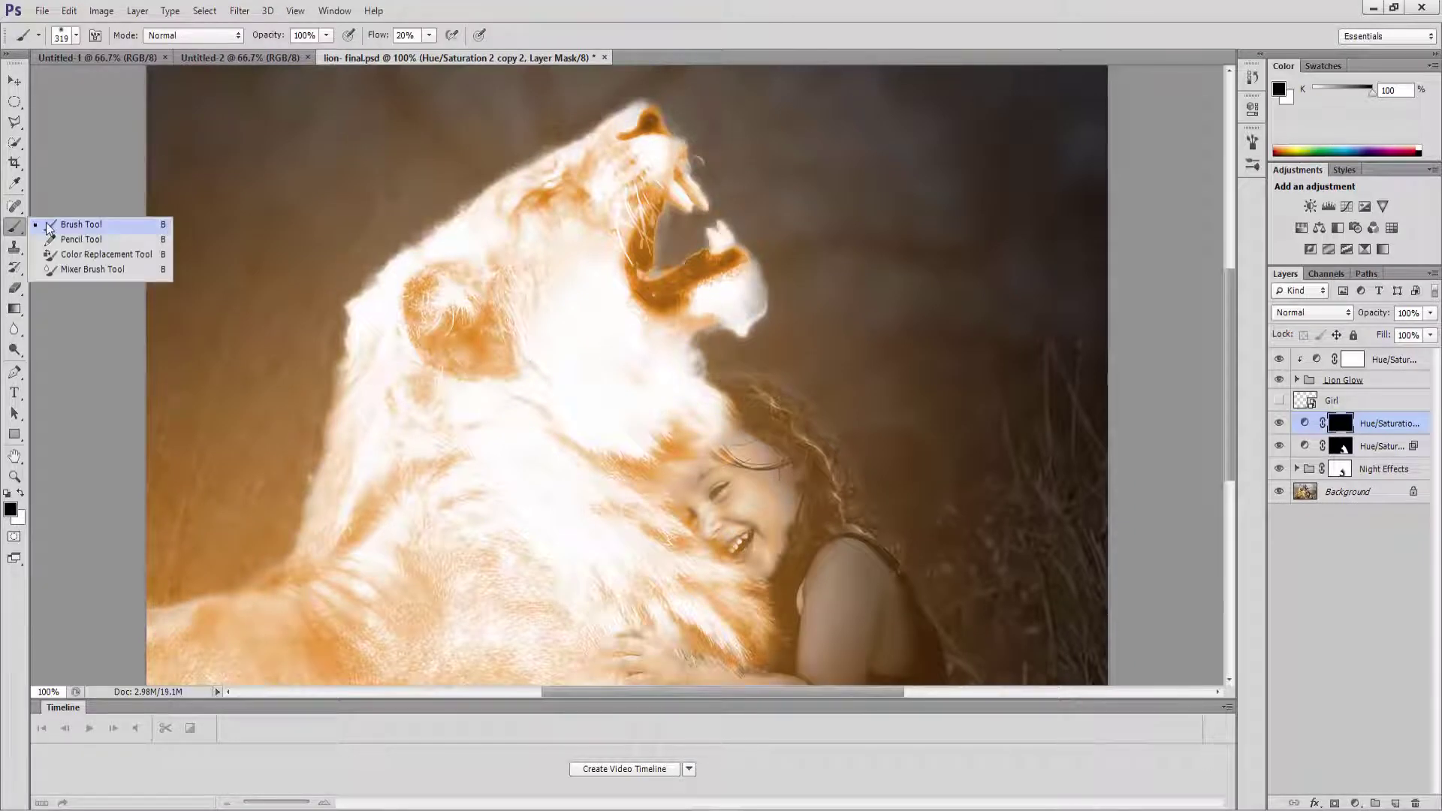
click(47, 223)
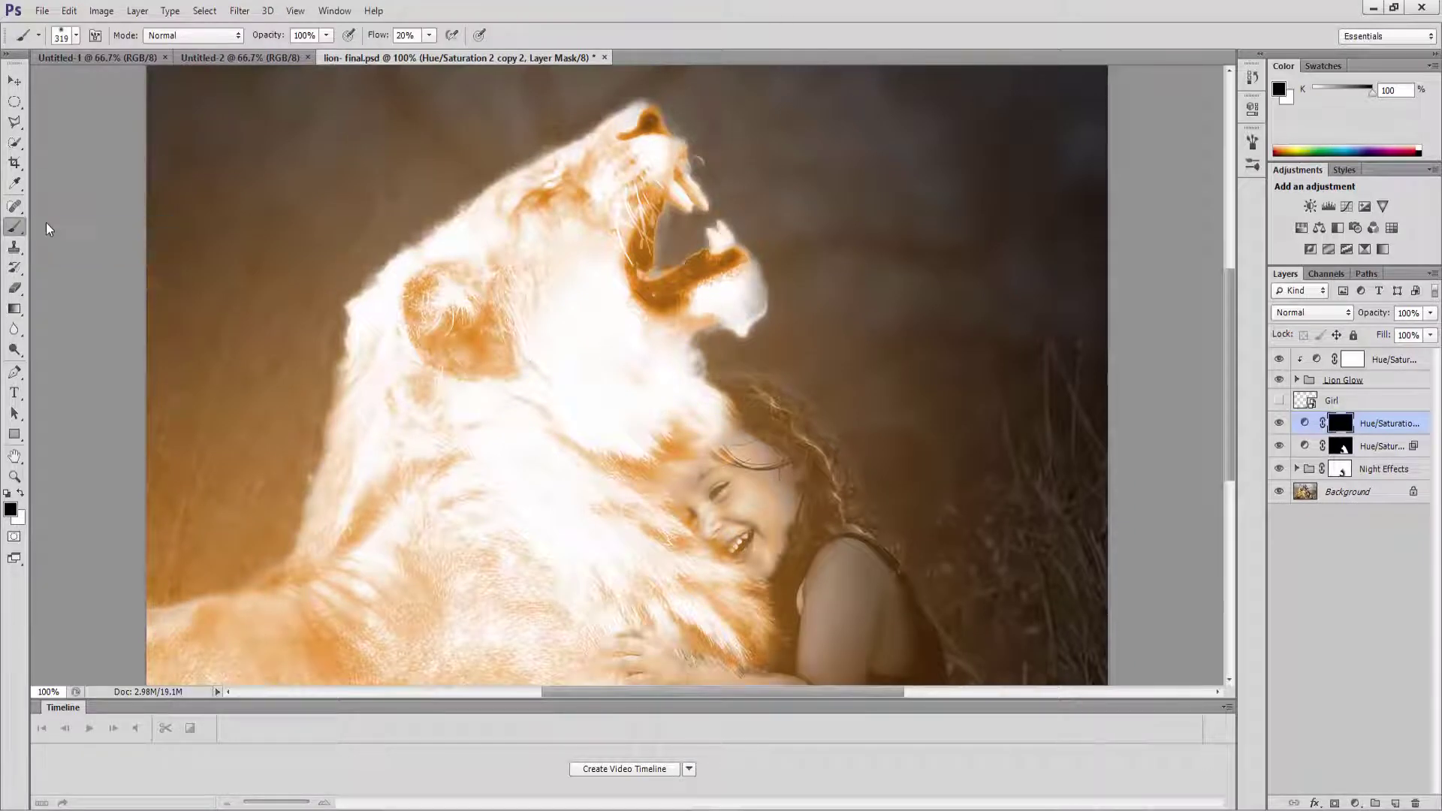
click(24, 493)
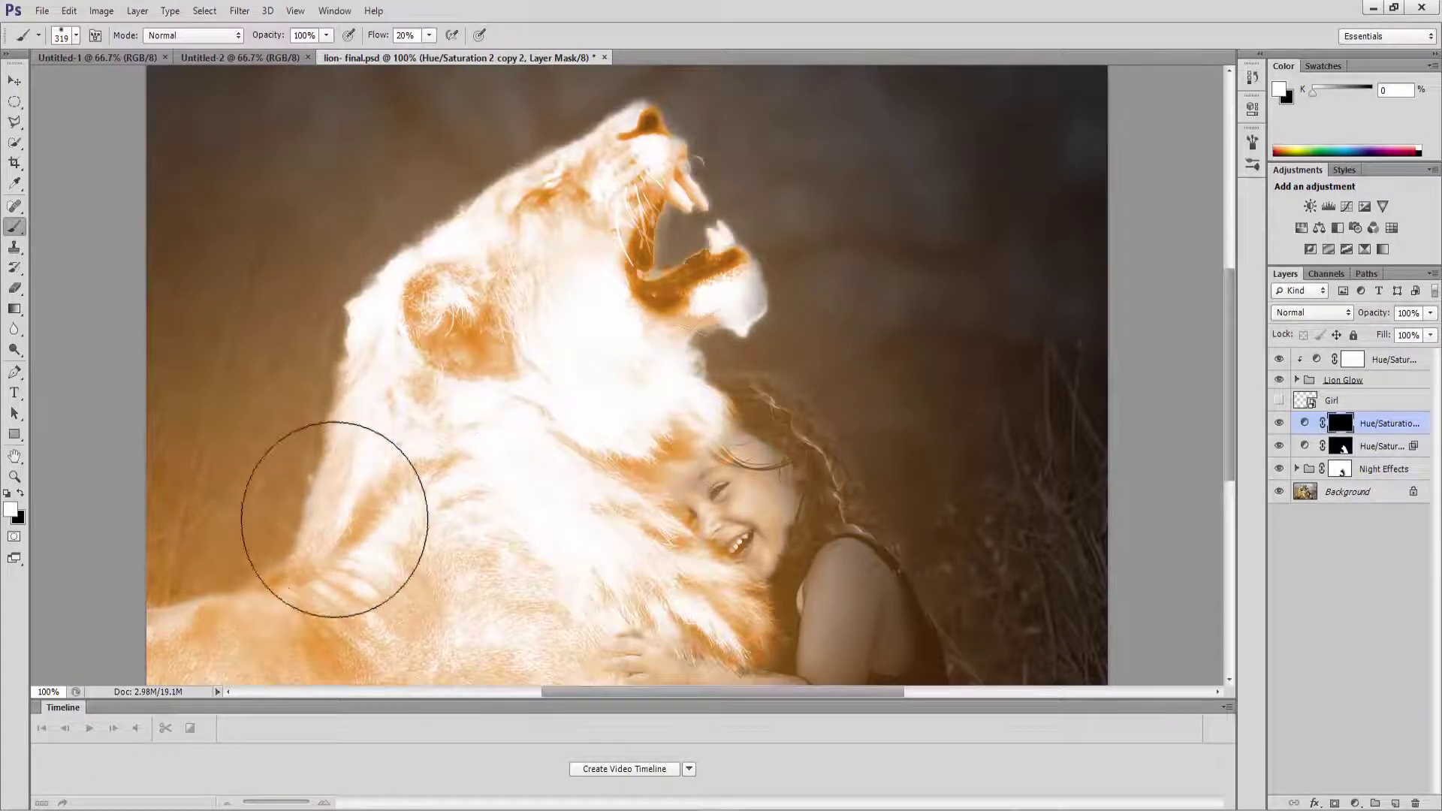
mouse_move(481, 203)
mouse_down()
mouse_move(323, 332)
mouse_move(636, 146)
mouse_move(779, 169)
mouse_move(518, 311)
mouse_move(871, 266)
mouse_move(674, 283)
mouse_up()
mouse_move(378, 305)
mouse_down()
mouse_move(698, 81)
mouse_move(638, 415)
mouse_move(757, 606)
mouse_move(776, 361)
mouse_up()
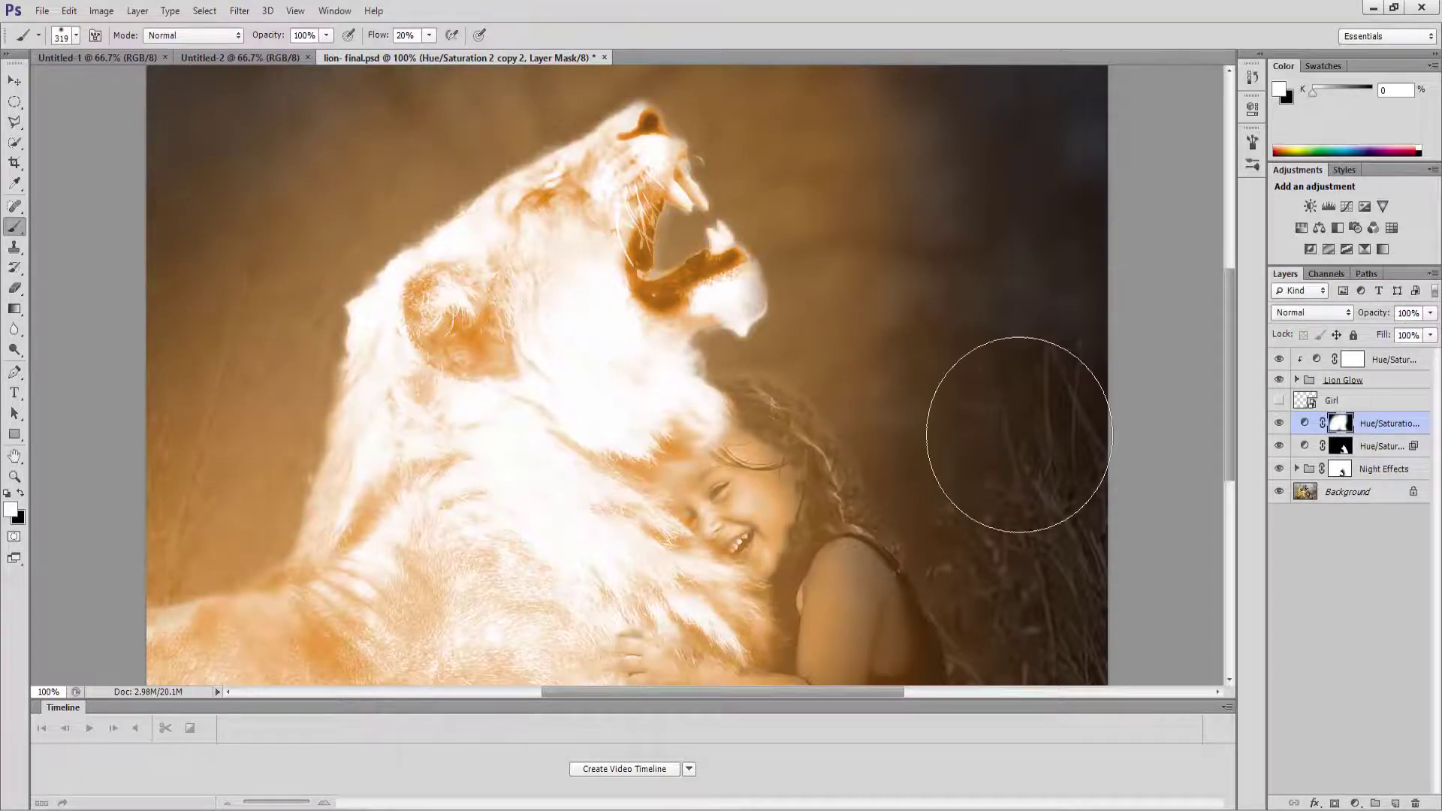
Step: Set the blend mode of the painted Hue/Saturation copy to Color Dodge
click(1293, 318)
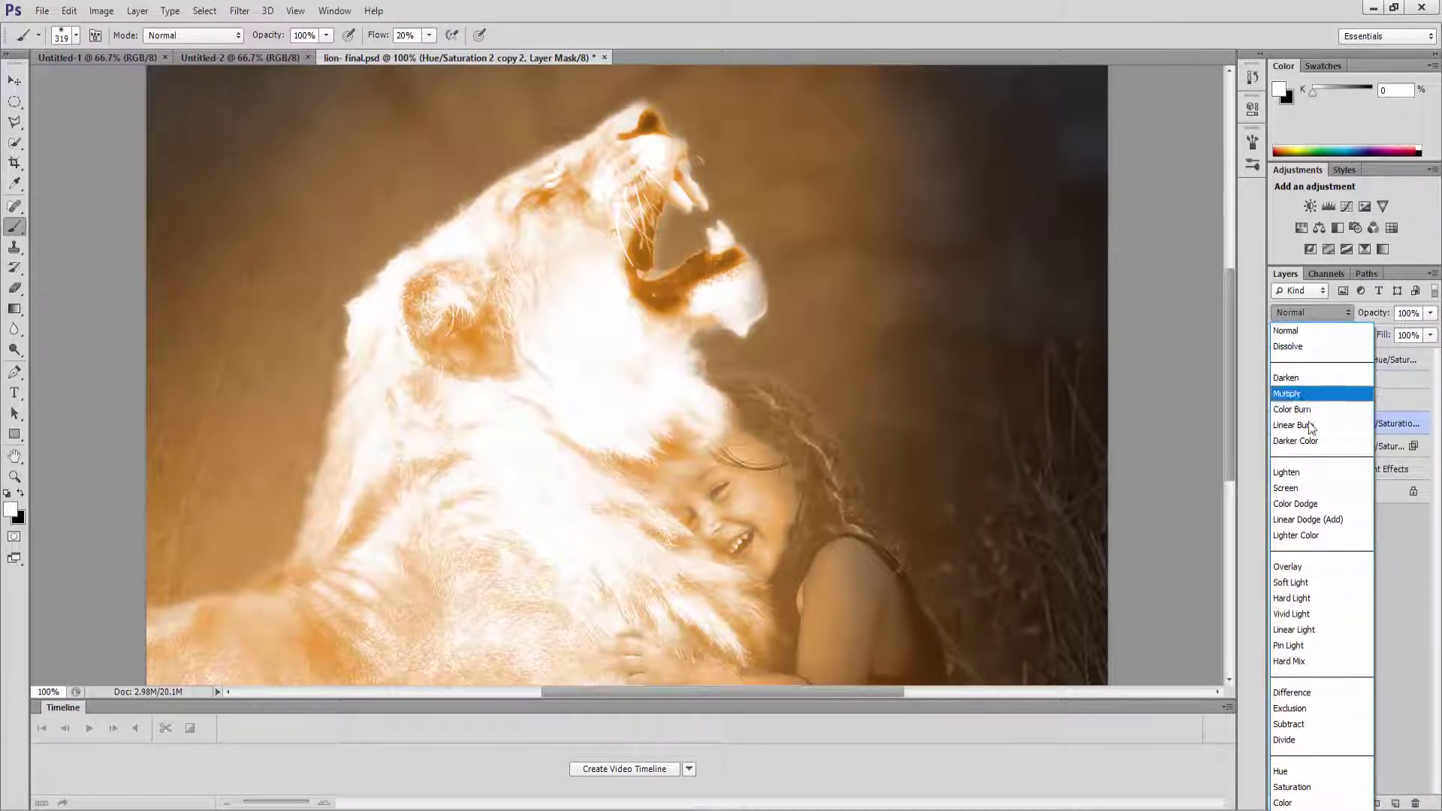
click(1309, 504)
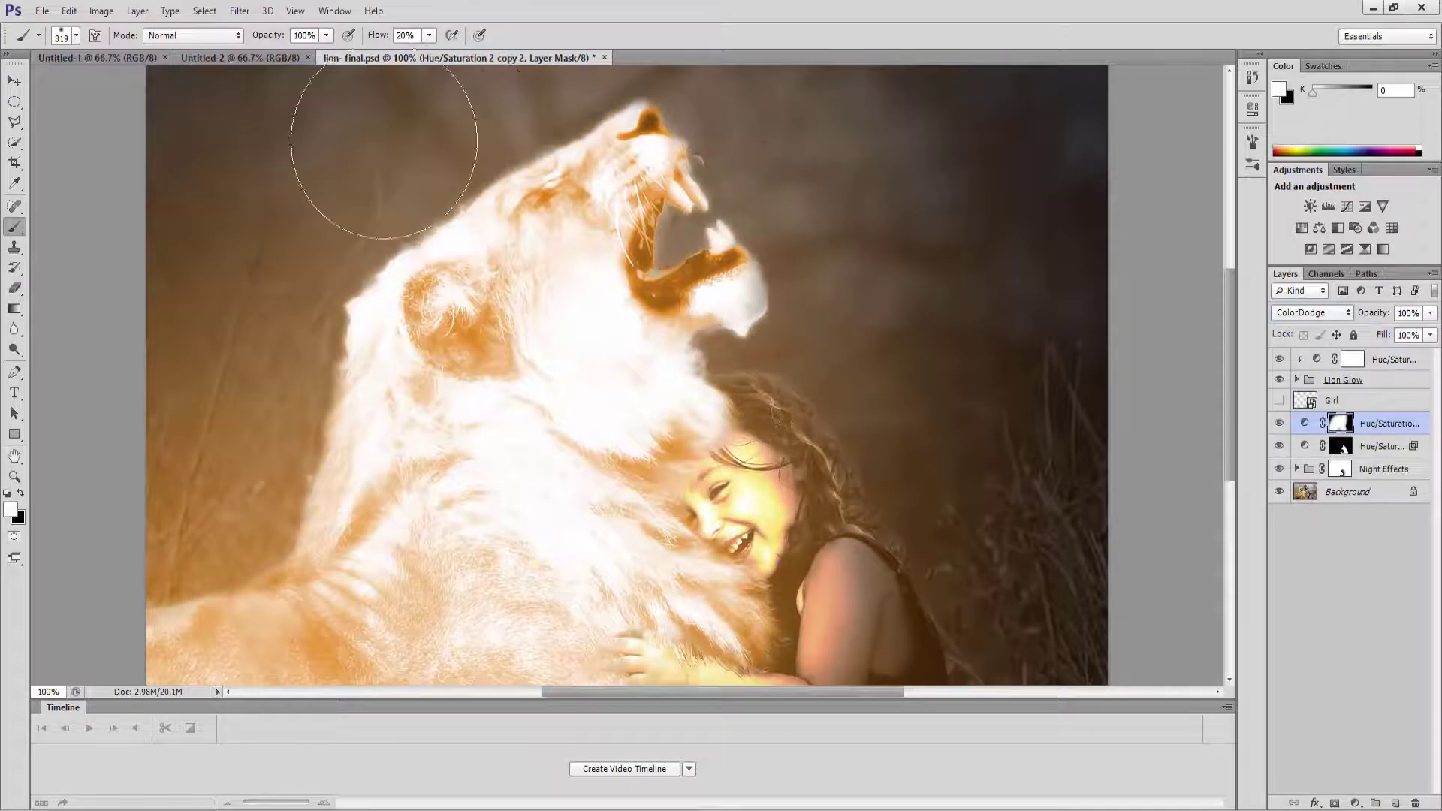
click(14, 80)
Step: Add a Color Lookup adjustment layer at the top of the layer stack and load the 3D LUT file LateSunset.3DL
click(1380, 362)
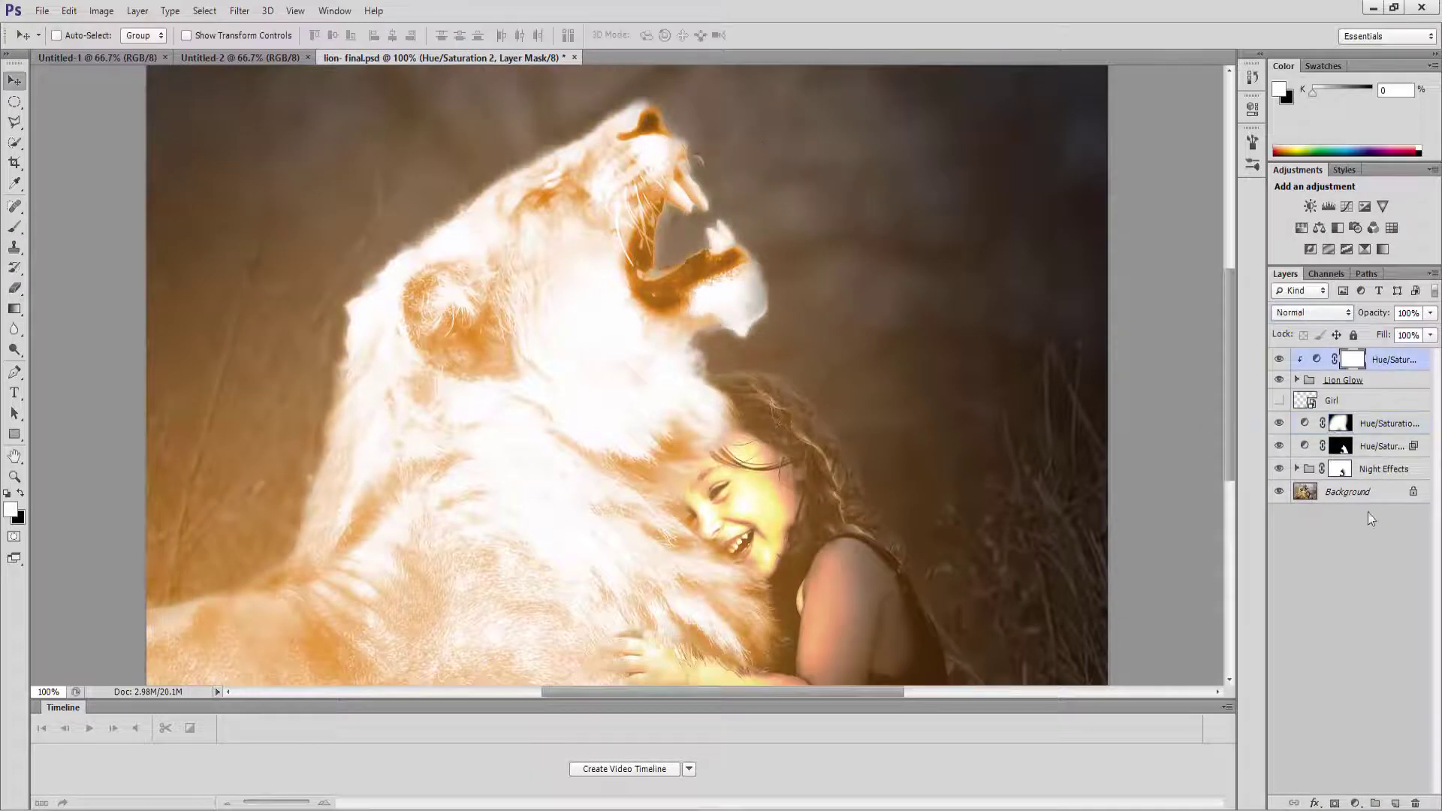
click(1354, 802)
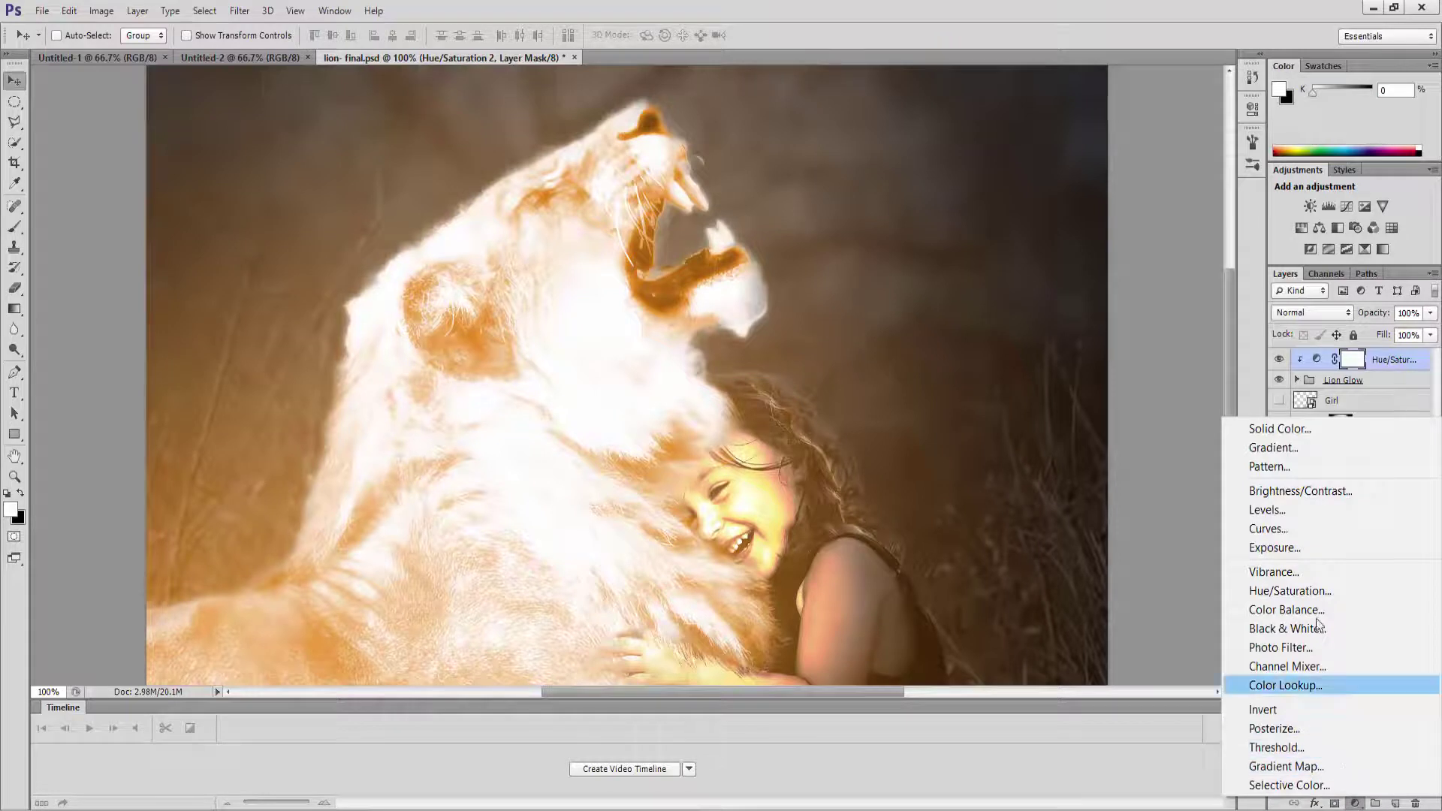
click(1317, 685)
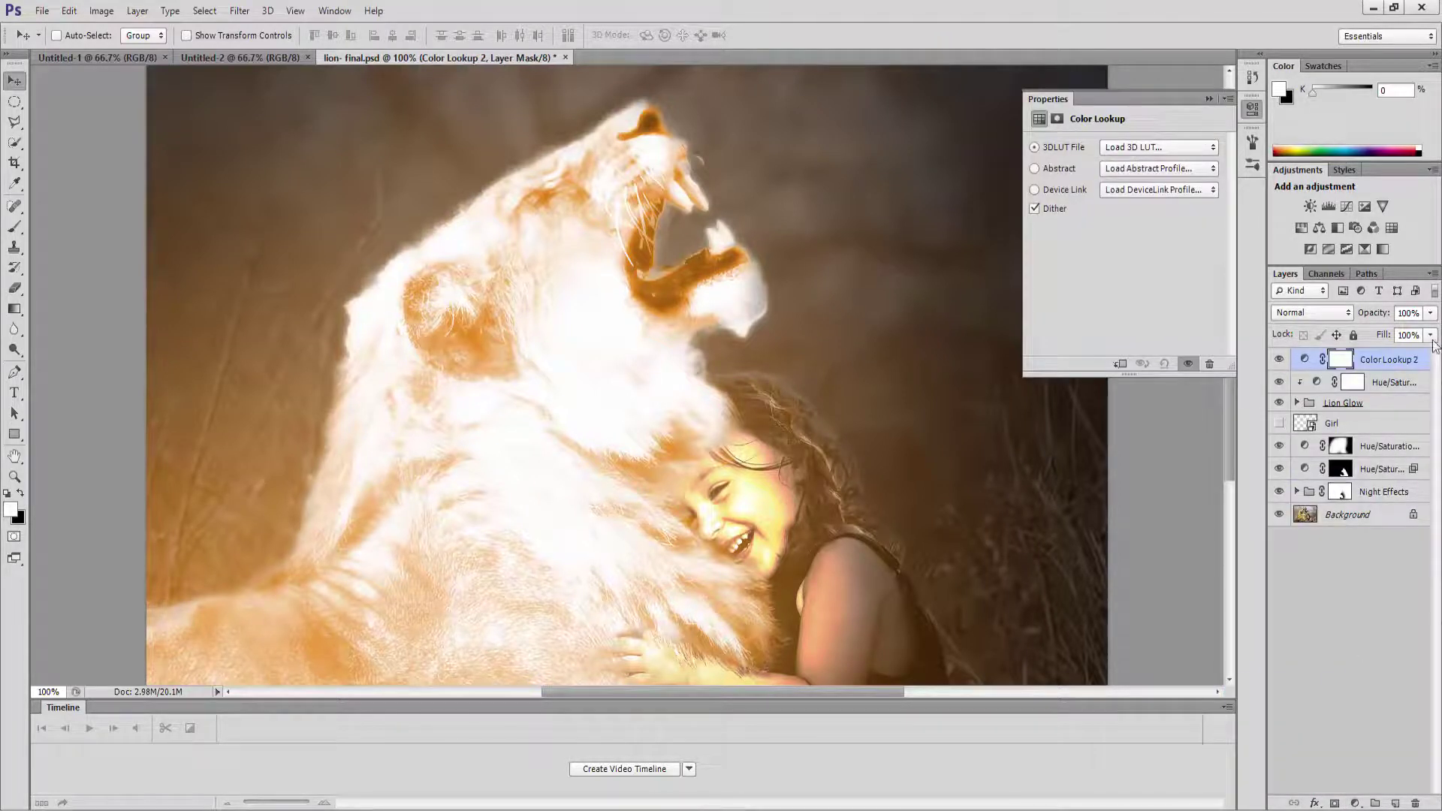
click(1178, 147)
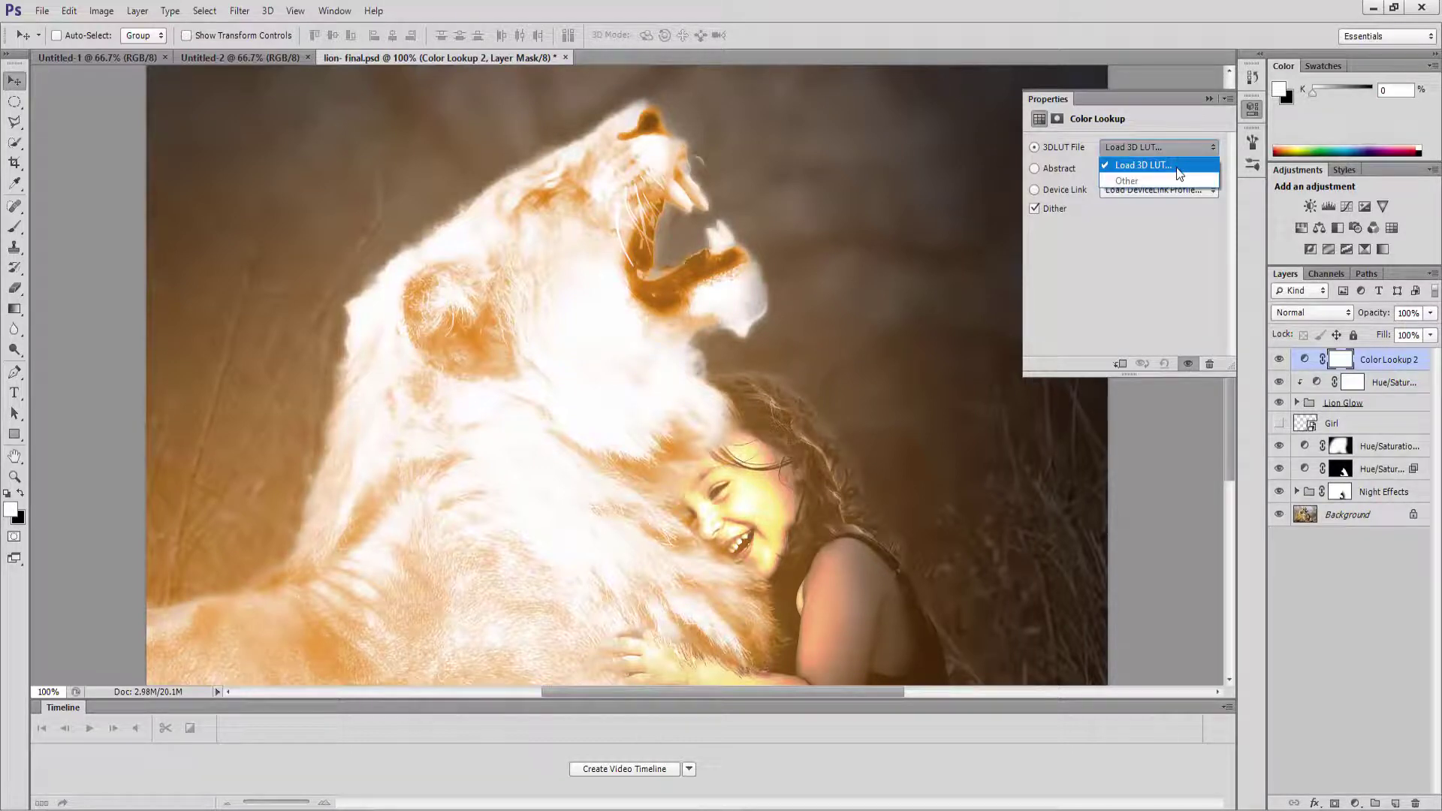
click(1178, 167)
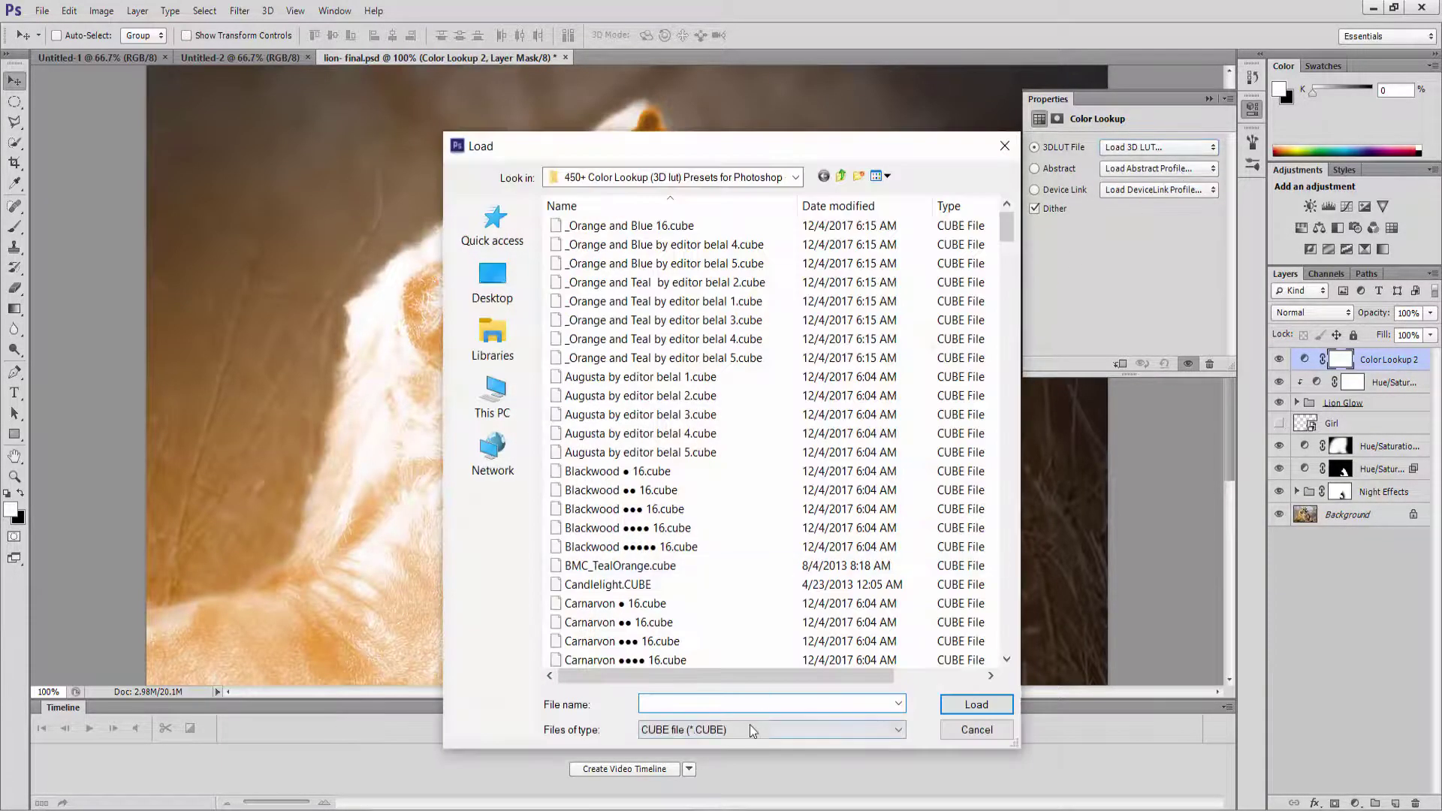
click(751, 703)
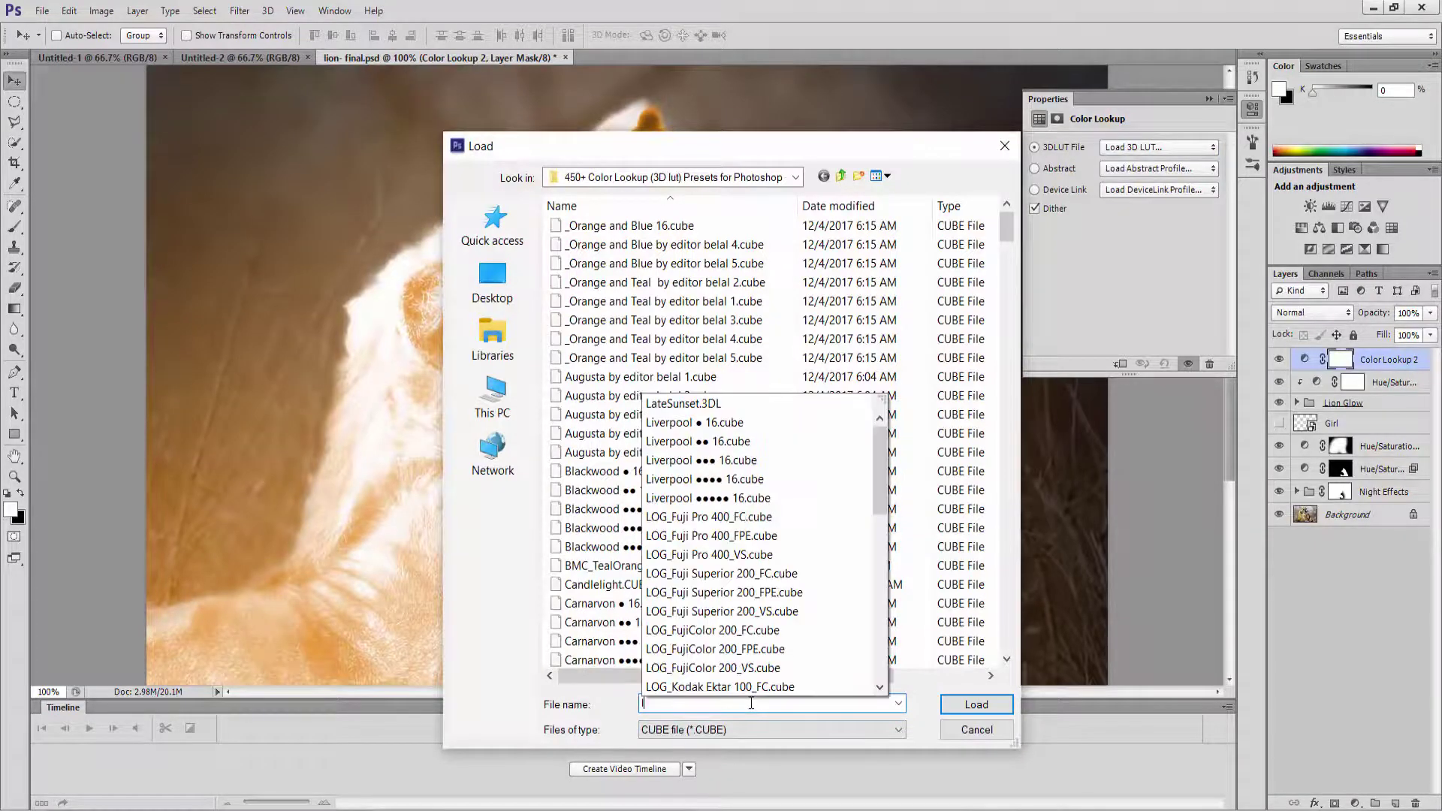
text(late)
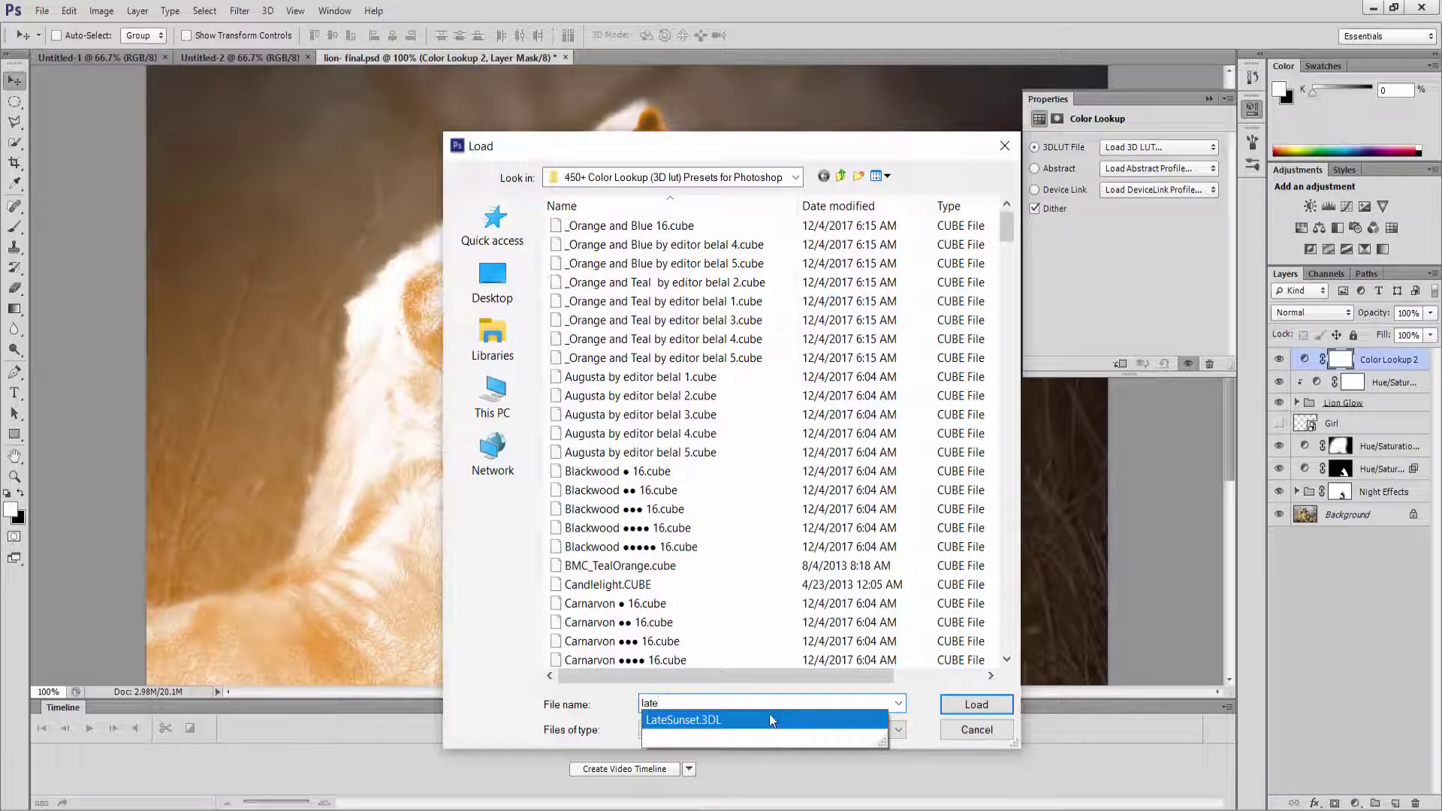
click(769, 720)
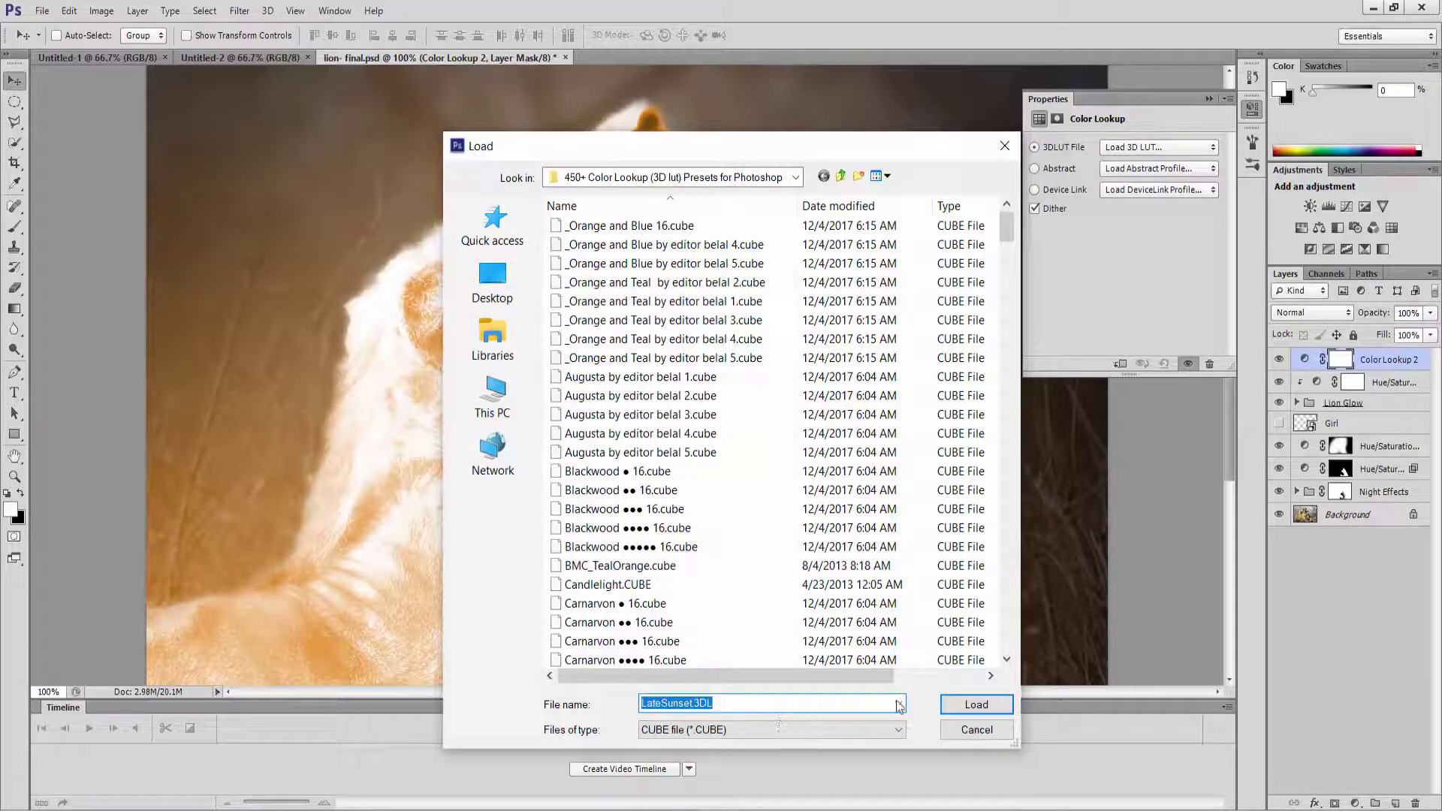
click(977, 705)
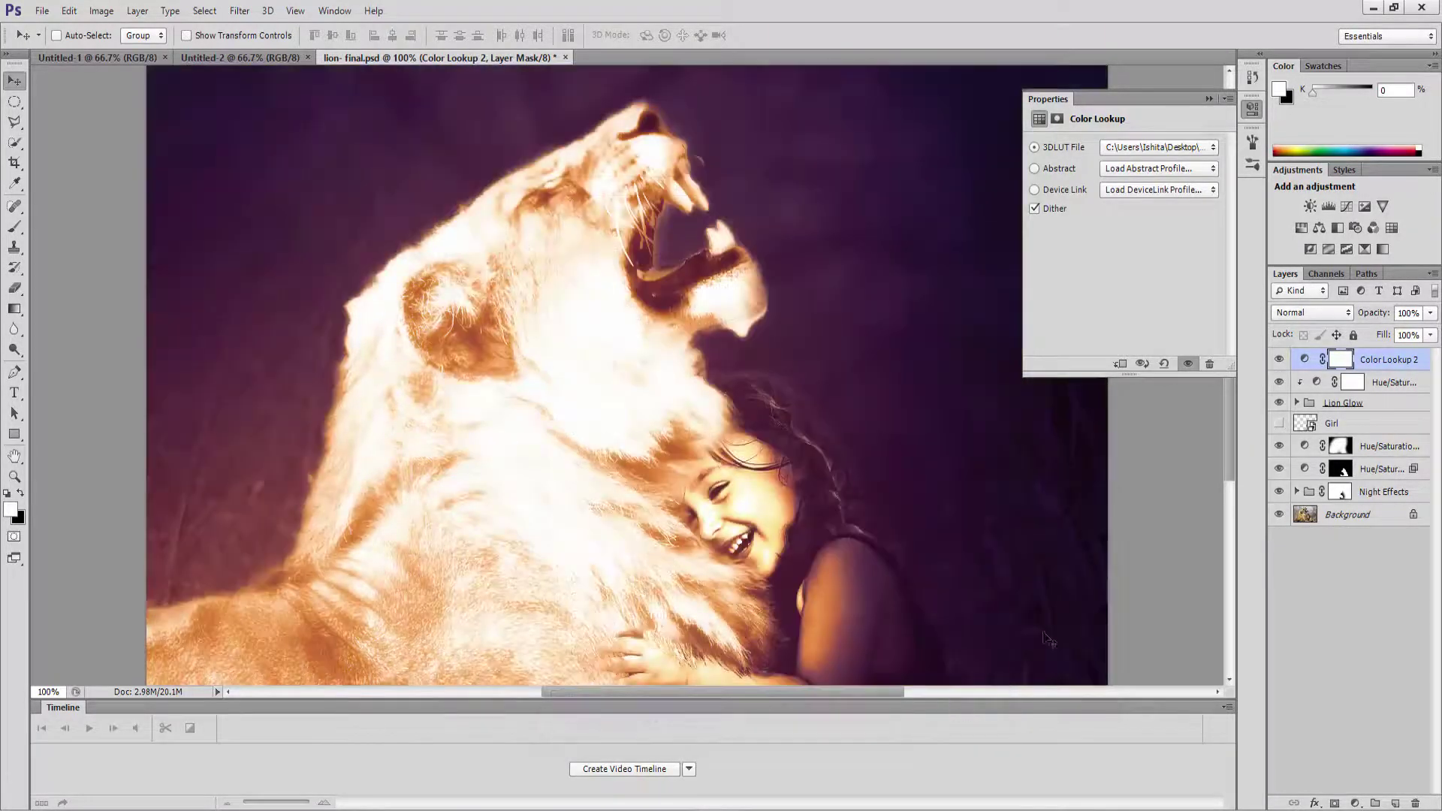
click(1208, 100)
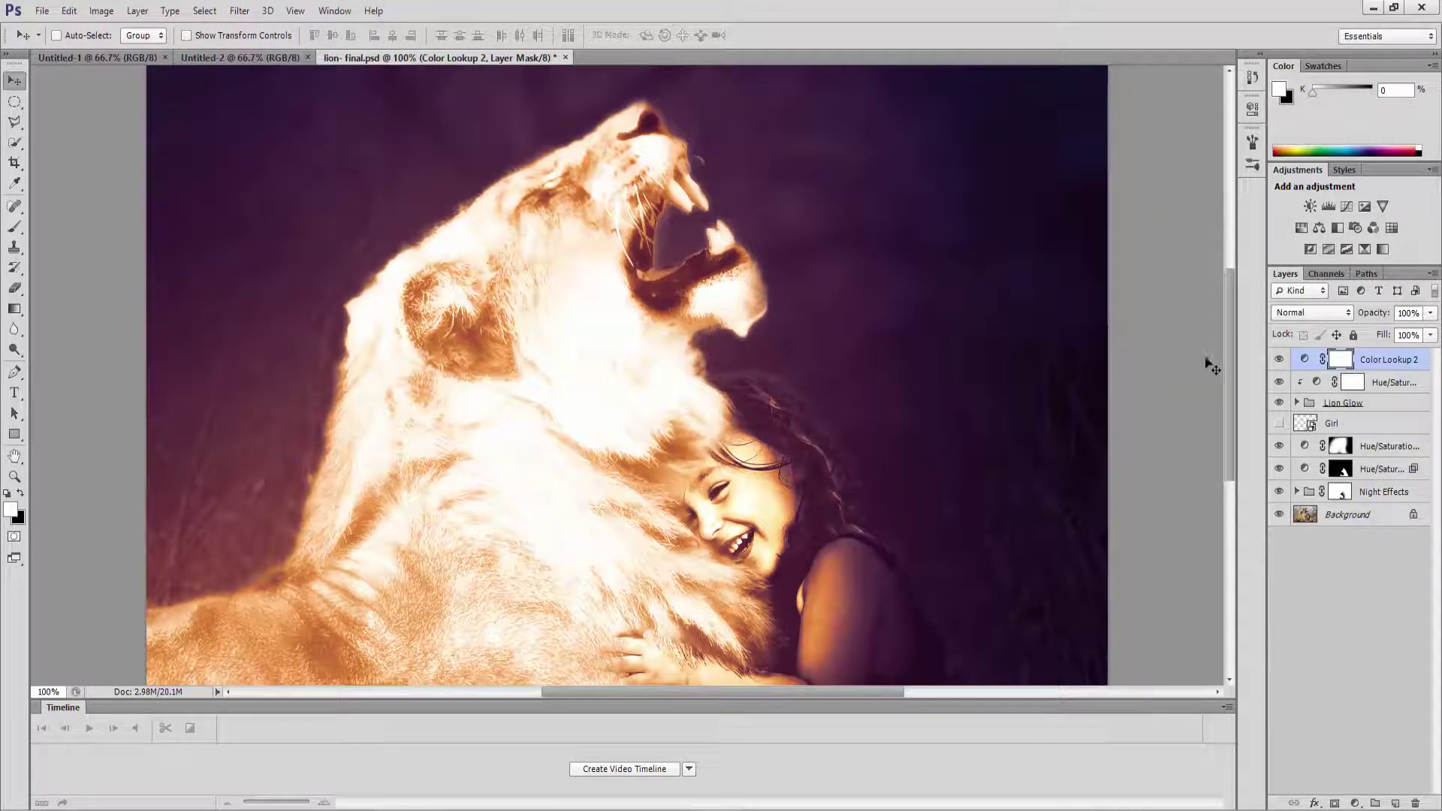
Step: Lower the opacity of the Color Lookup layer to soften the sunset grading
click(1427, 315)
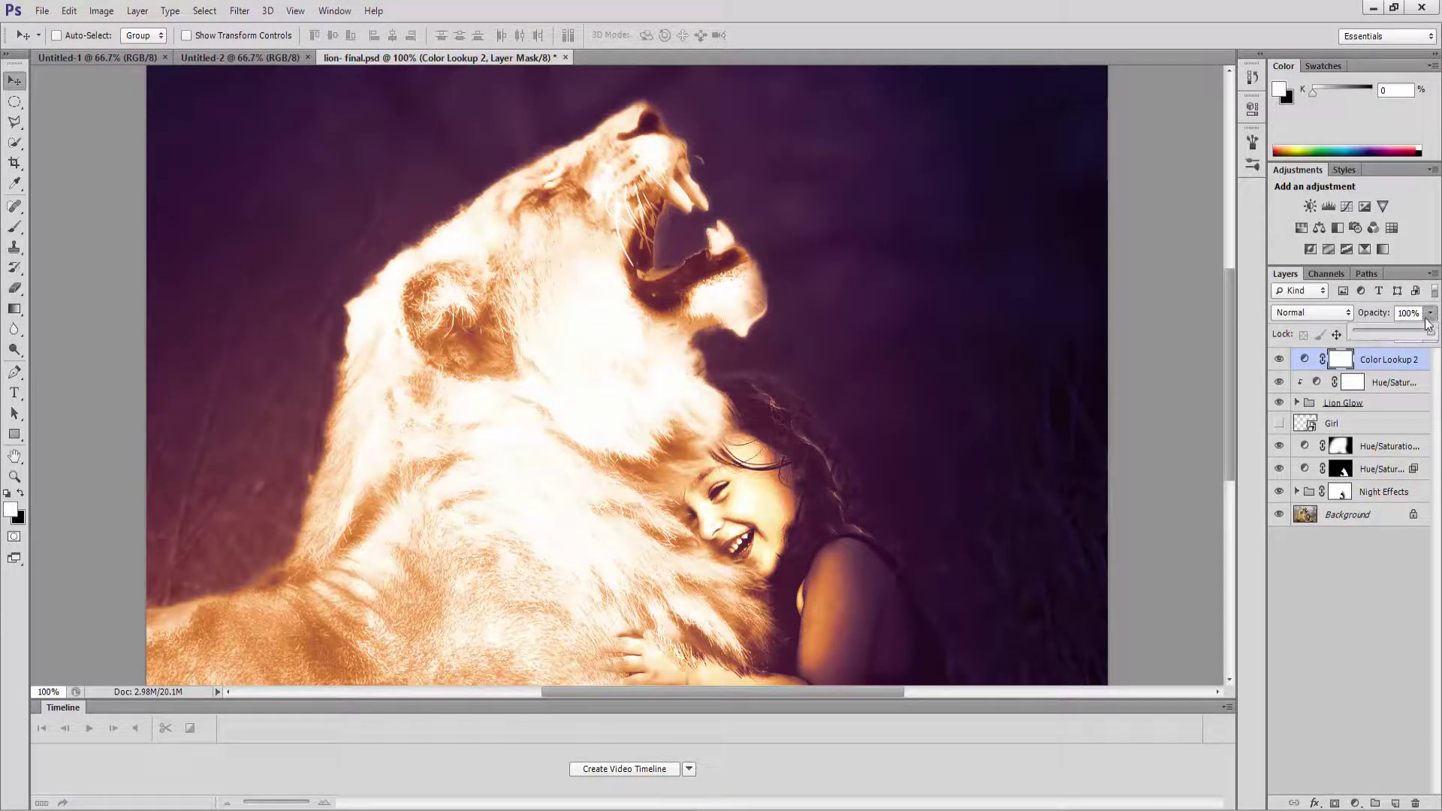
drag(1431, 340, 1400, 328)
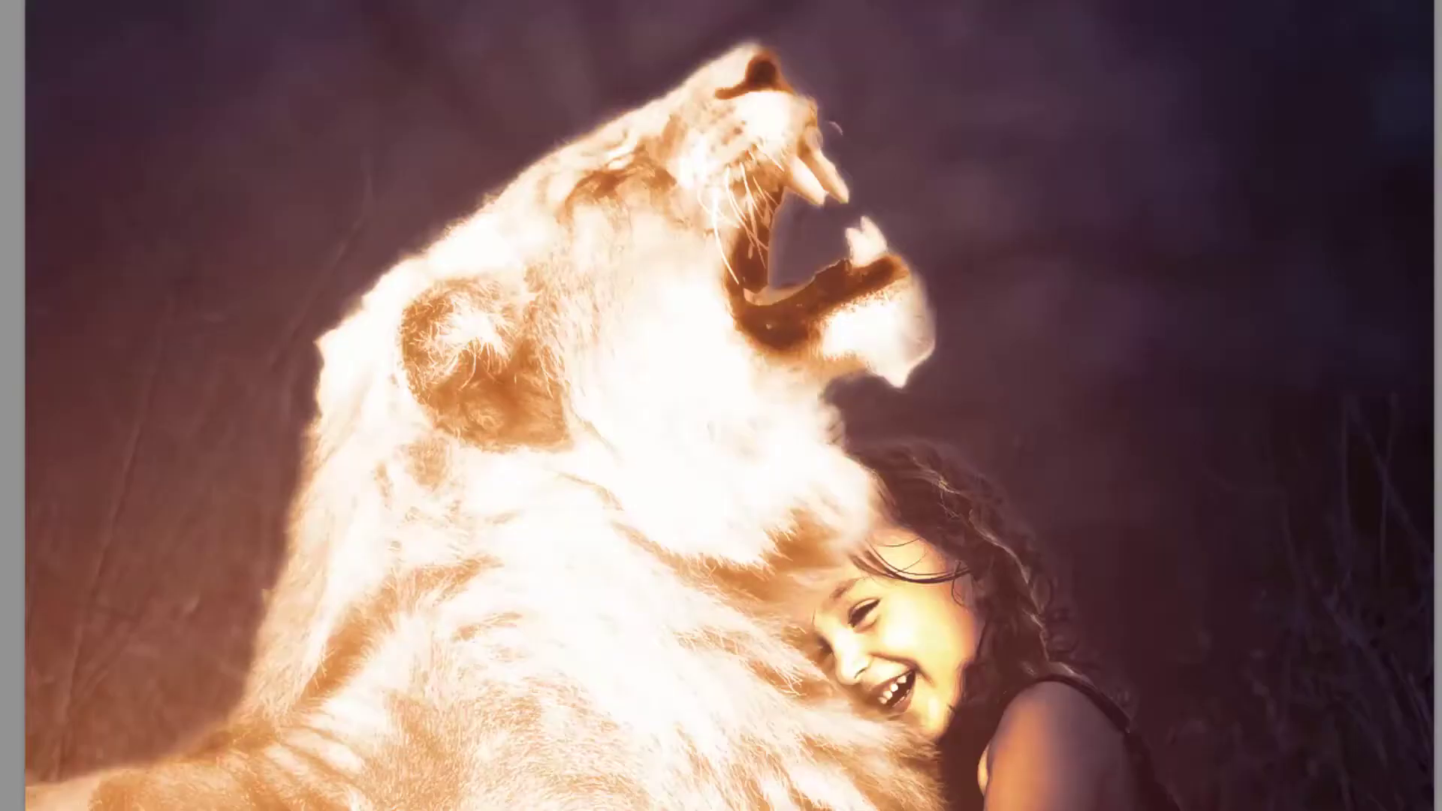